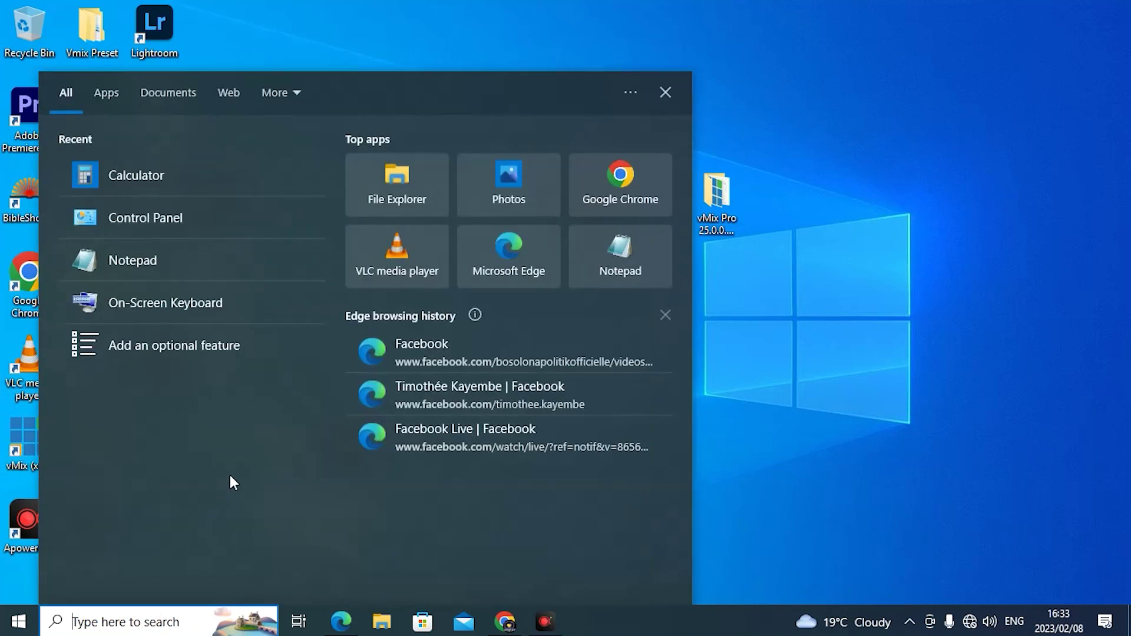
# Open the Control Panel and go to the list of installed programs for uninstalling.
pyautogui.write('contr')
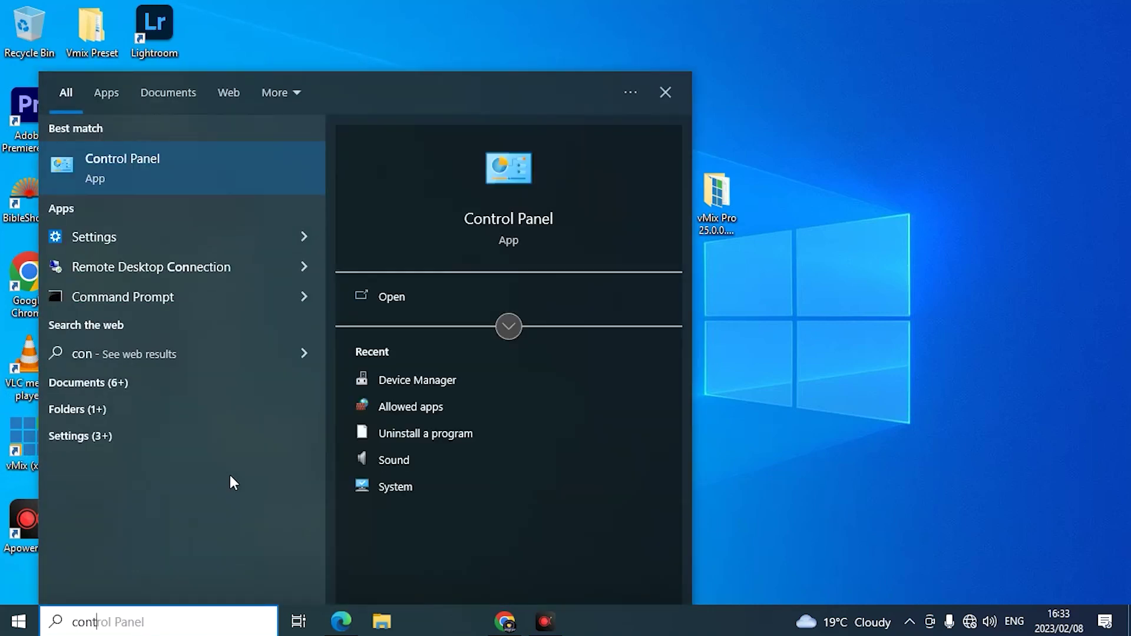
pyautogui.click(114, 166)
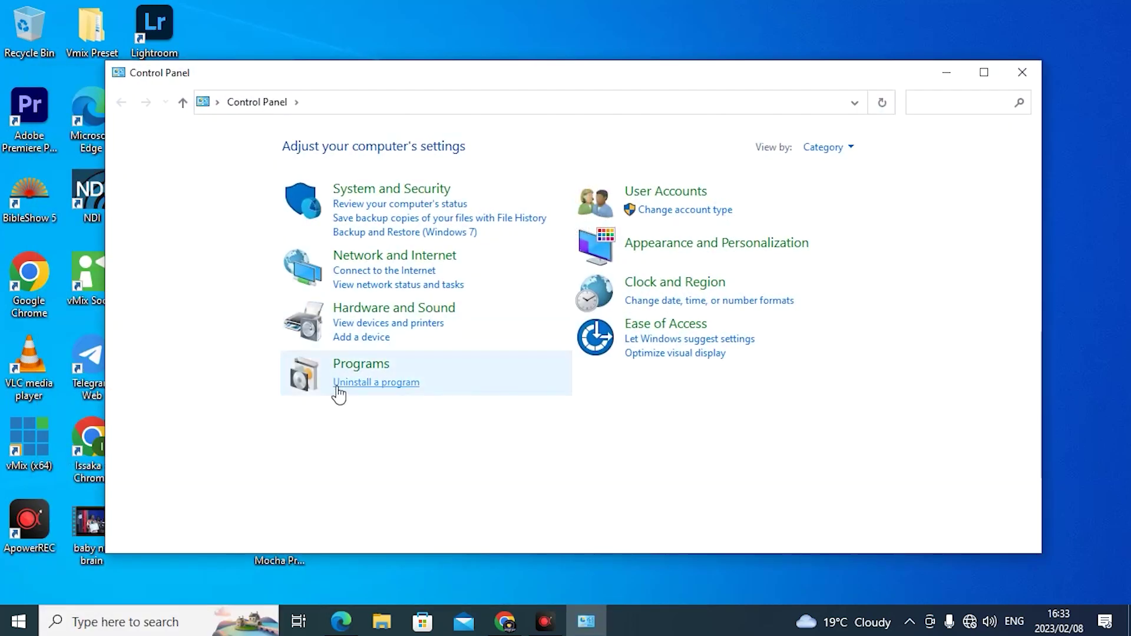
pyautogui.click(345, 384)
# Uninstall vMix with all its components, setting the system volume to 14 during the removal.
pyautogui.scroll(-7, 349, 361)
pyautogui.scroll(-8, 348, 360)
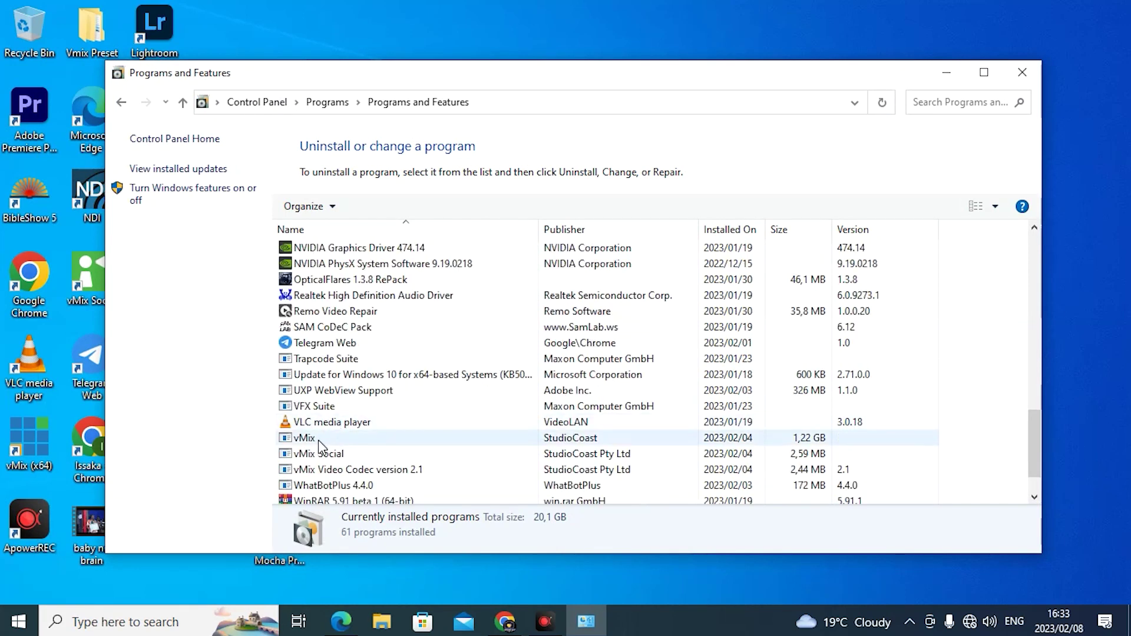
pyautogui.click(318, 440)
pyautogui.click(370, 207)
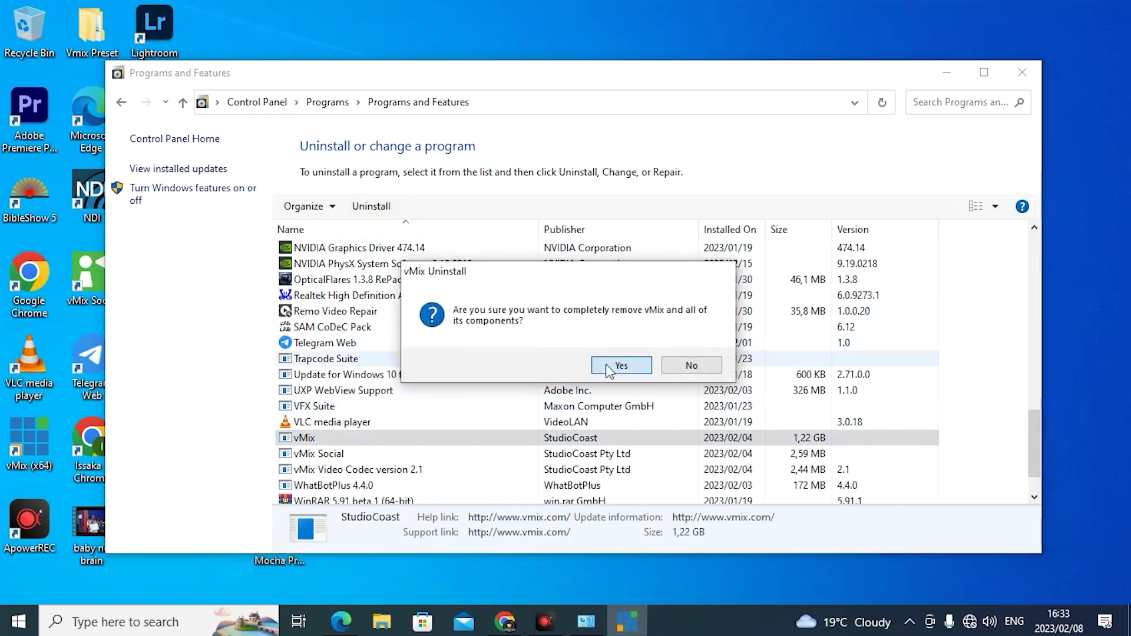
pyautogui.click(605, 364)
pyautogui.click(990, 622)
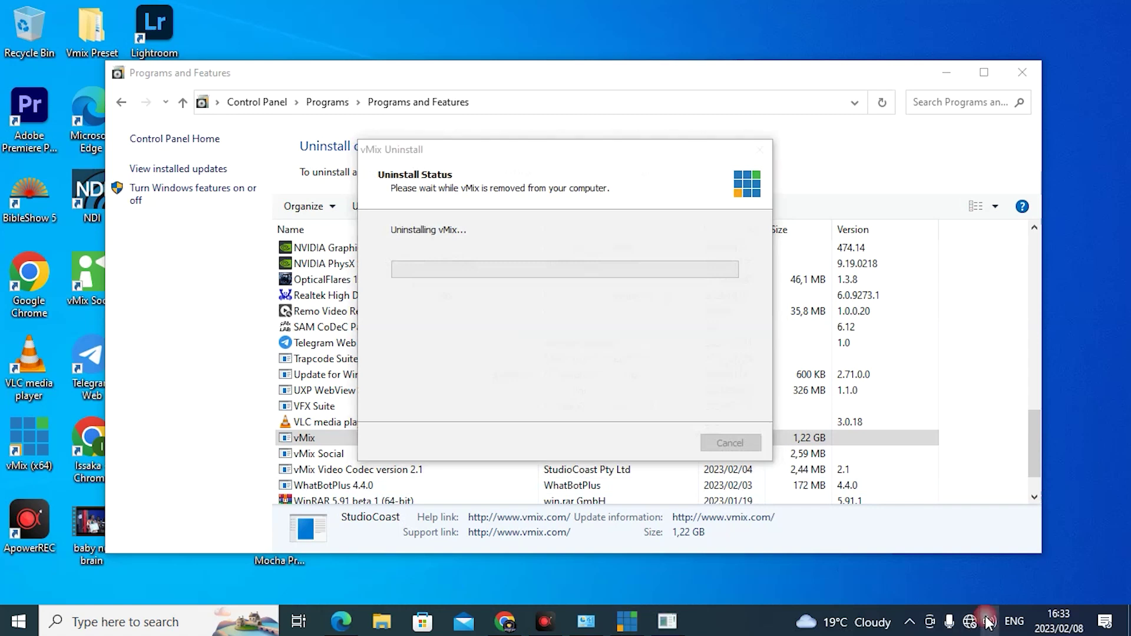
pyautogui.moveTo(959, 582); pyautogui.dragTo(917, 588)
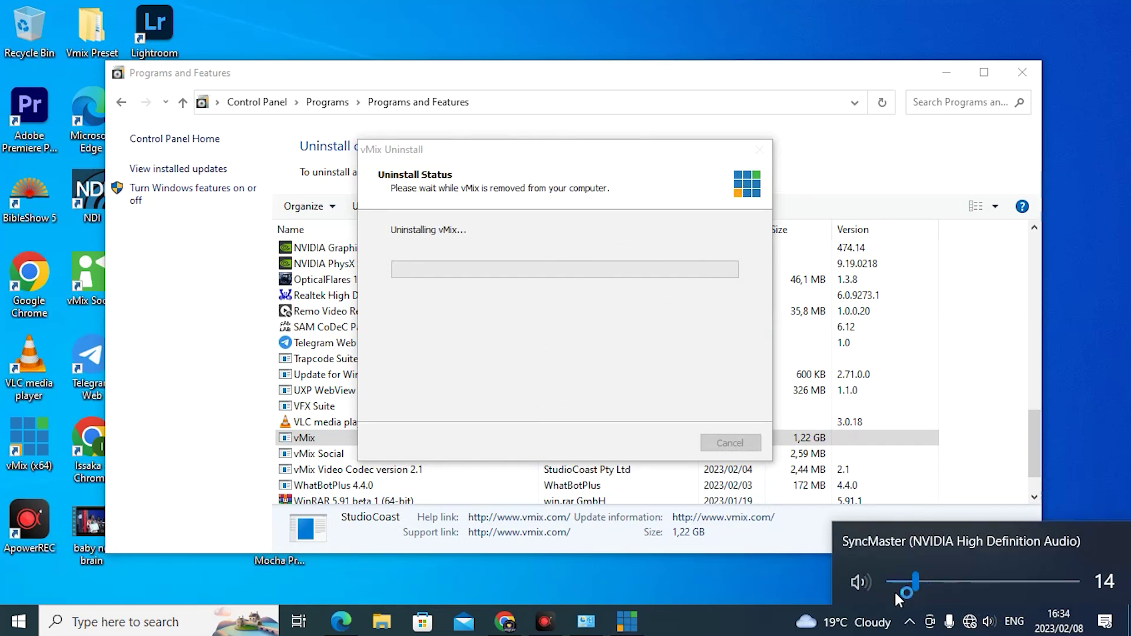
pyautogui.moveTo(344, 622)
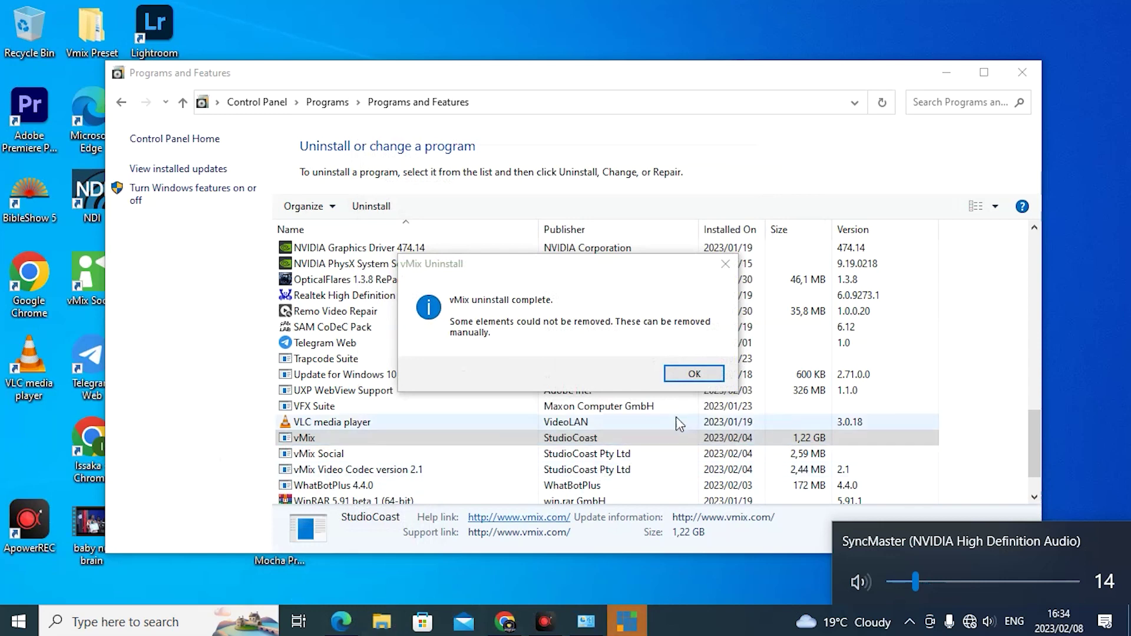
pyautogui.click(695, 375)
# Uninstall vMix Social with all its components and dismiss the completion notice.
pyautogui.click(340, 440)
pyautogui.click(376, 206)
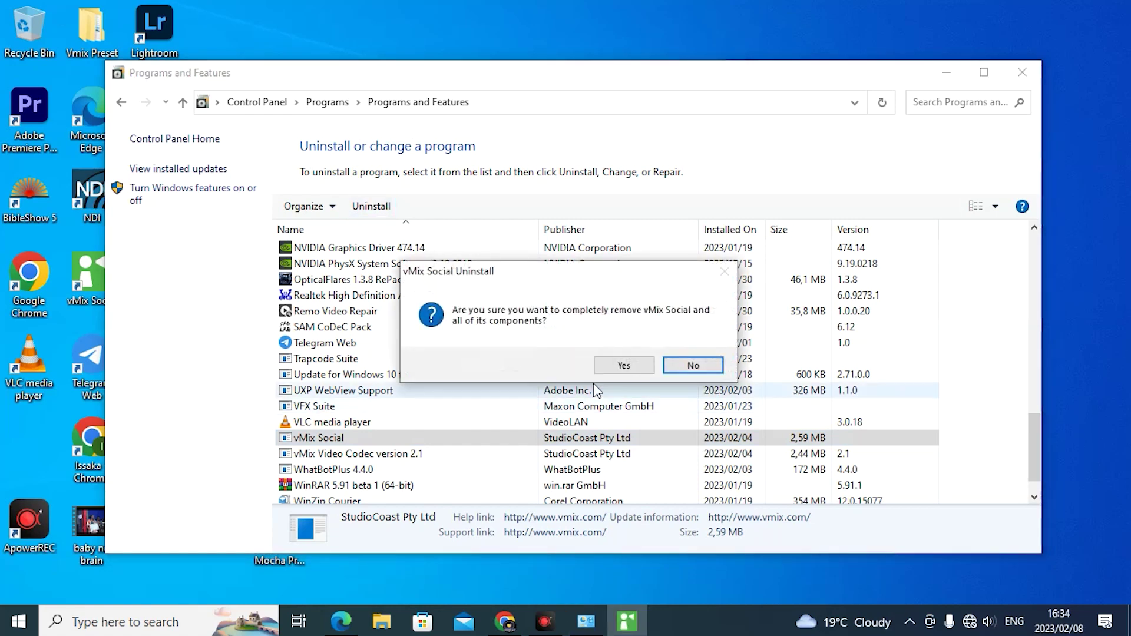
pyautogui.click(623, 366)
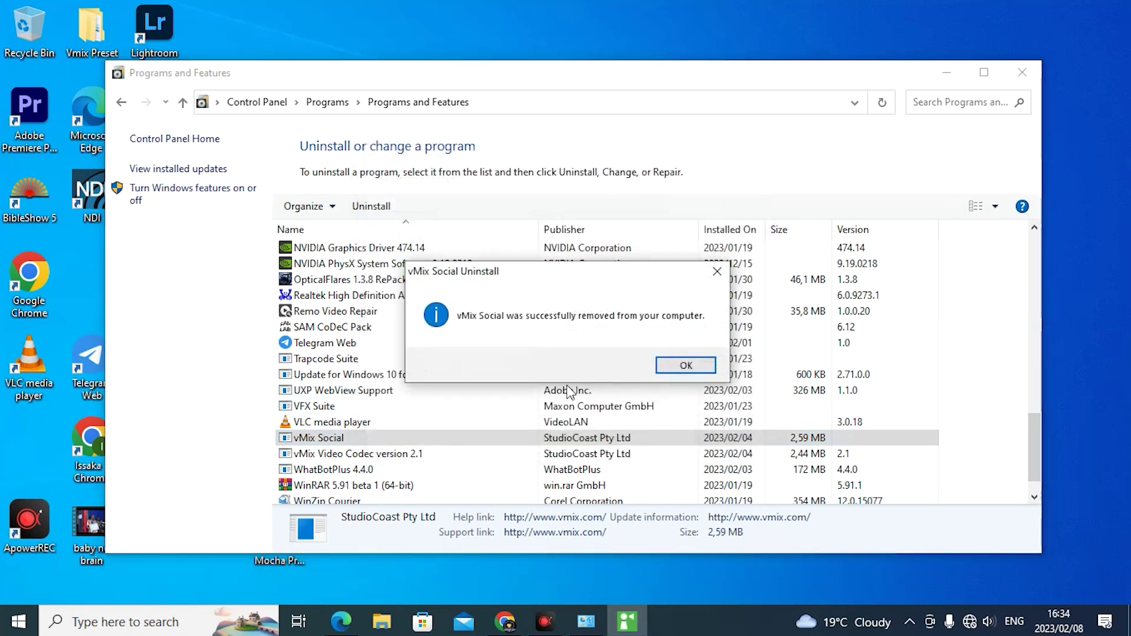
pyautogui.click(670, 368)
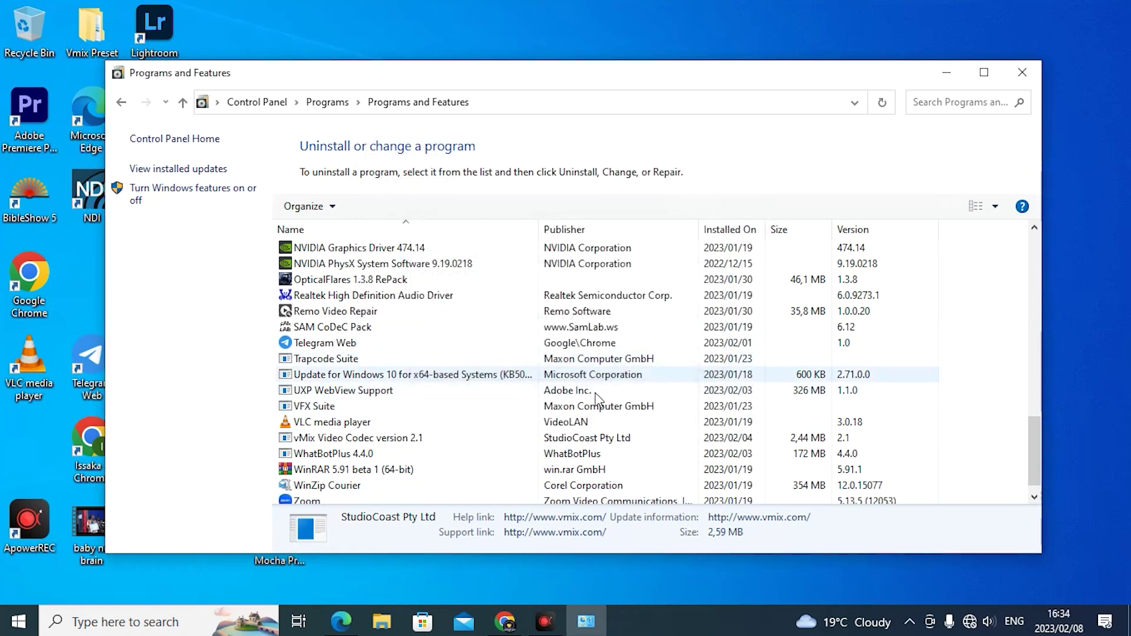
# Uninstall vMix Video Codec version 2.1 with all its components and dismiss the completion notice.
pyautogui.click(333, 441)
pyautogui.click(371, 206)
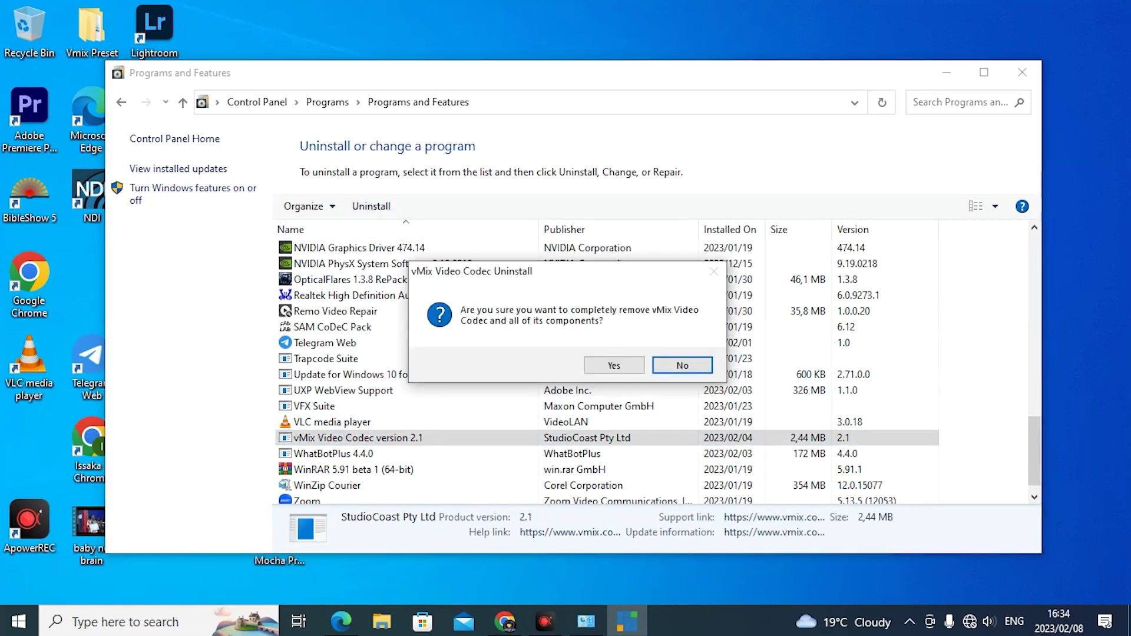
pyautogui.press('Return')
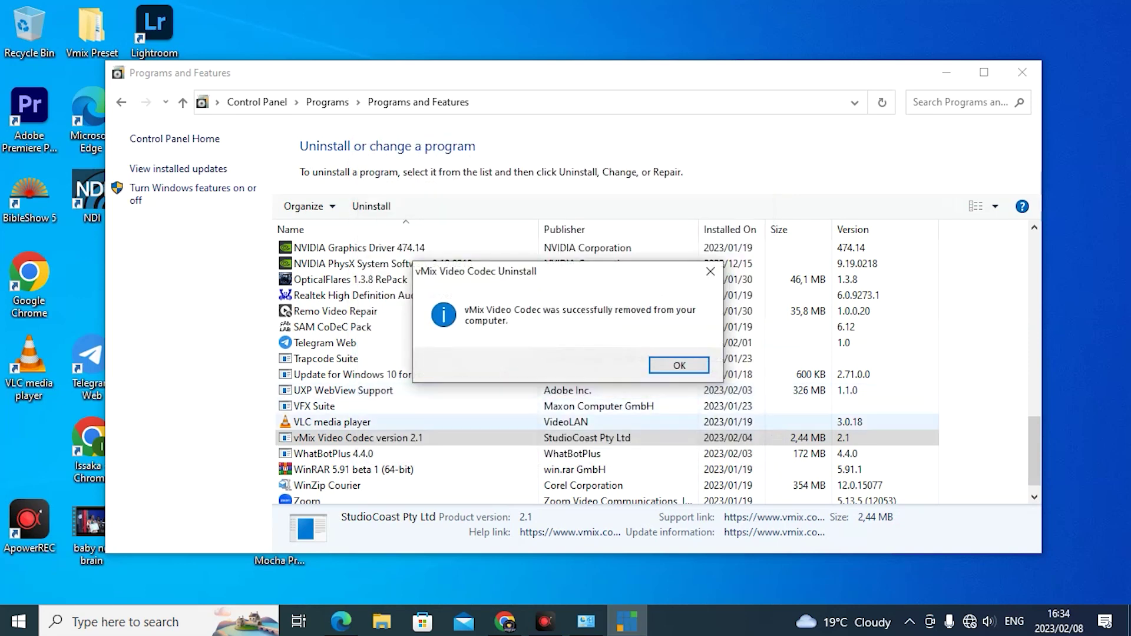
pyautogui.press('Return')
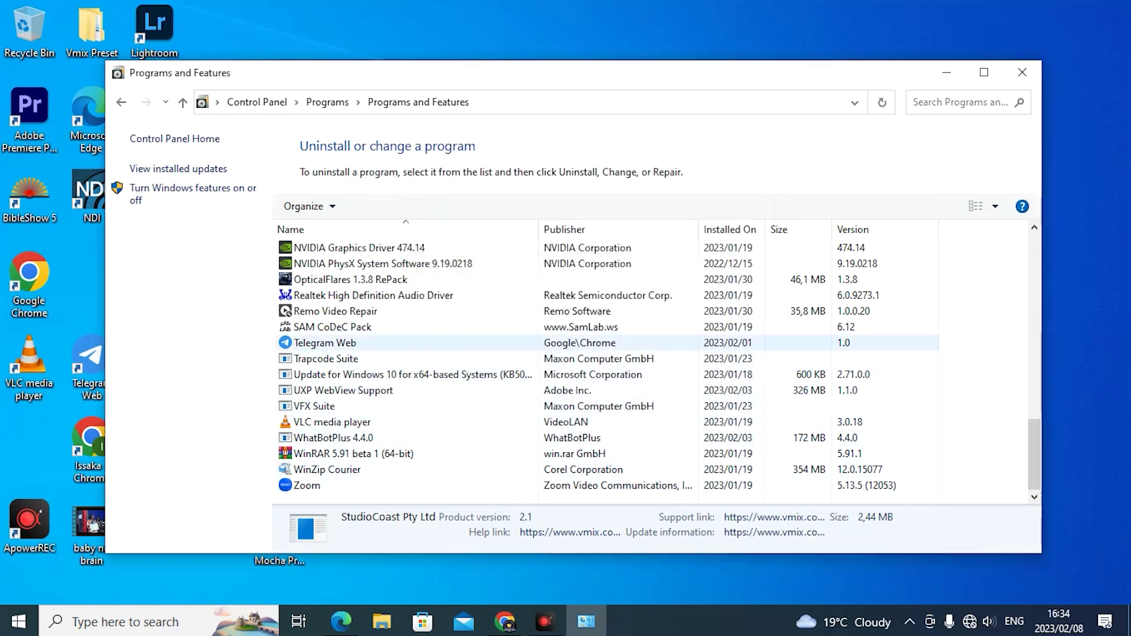
# Uninstall MagicYUV Lossless Video Codec version 1.1 and dismiss the completion notice.
pyautogui.scroll(4, 659, 375)
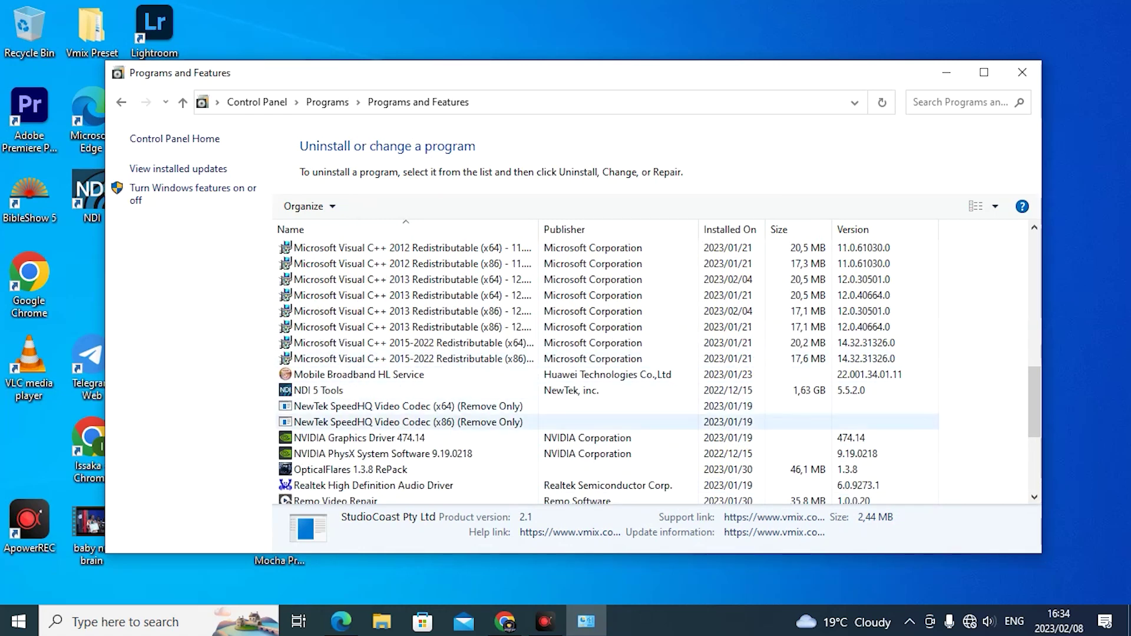
pyautogui.scroll(3, 589, 469)
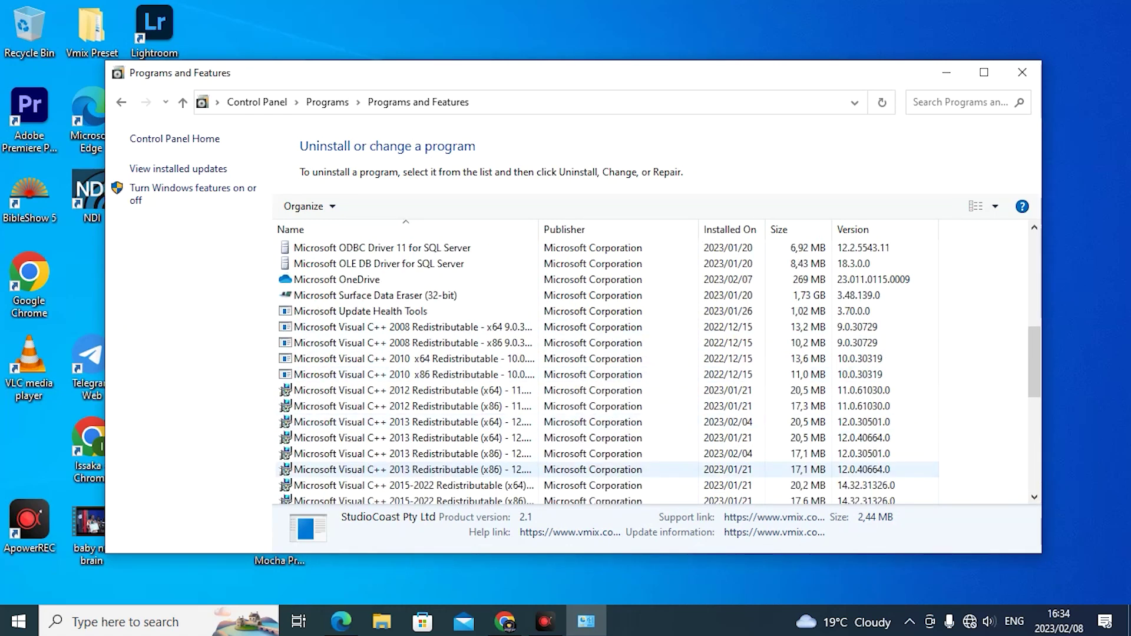
pyautogui.scroll(2, 589, 469)
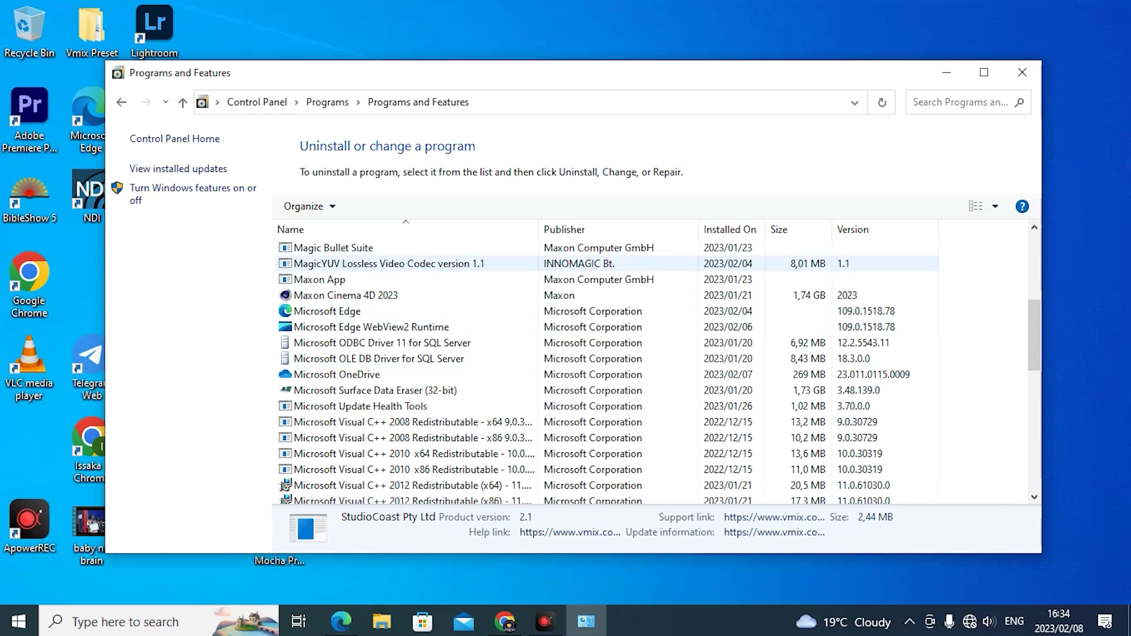
pyautogui.click(389, 263)
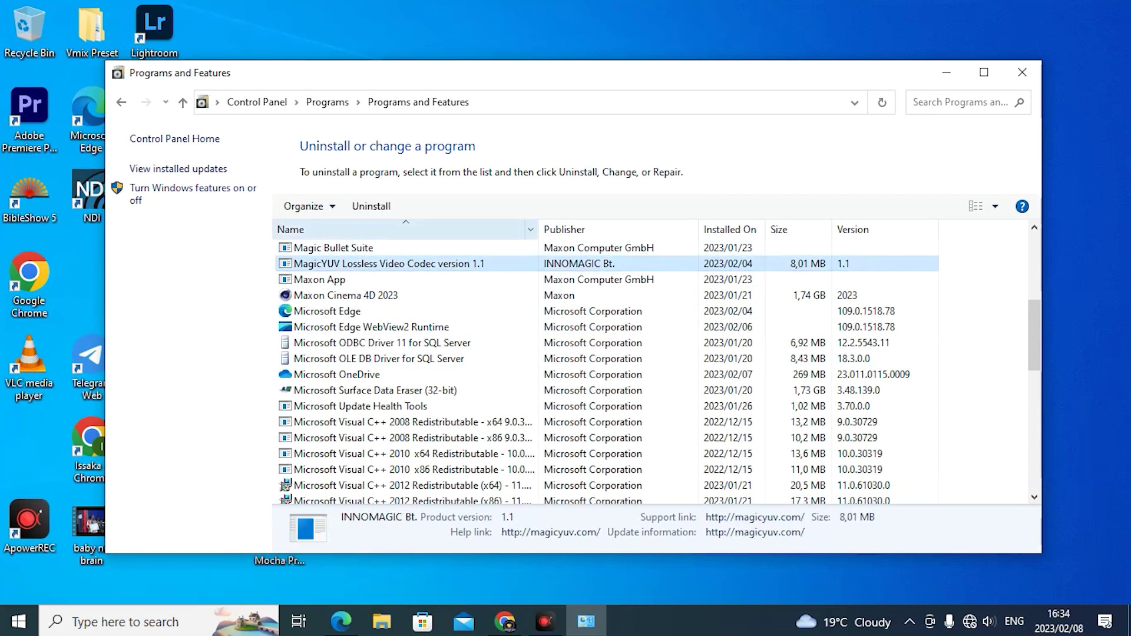
pyautogui.click(371, 205)
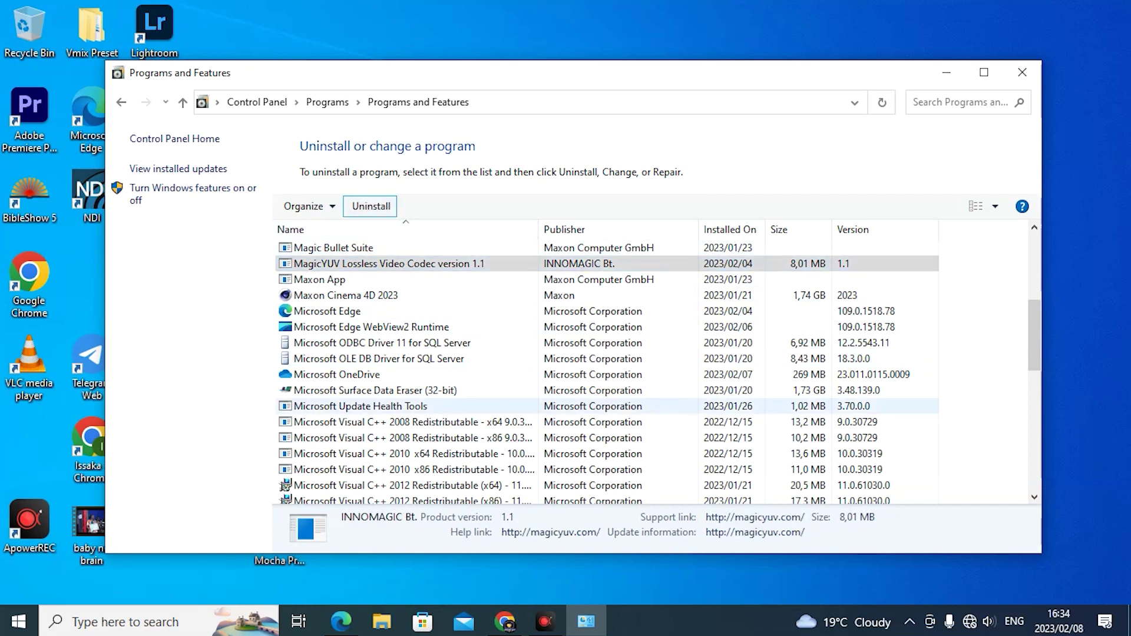
pyautogui.click(613, 366)
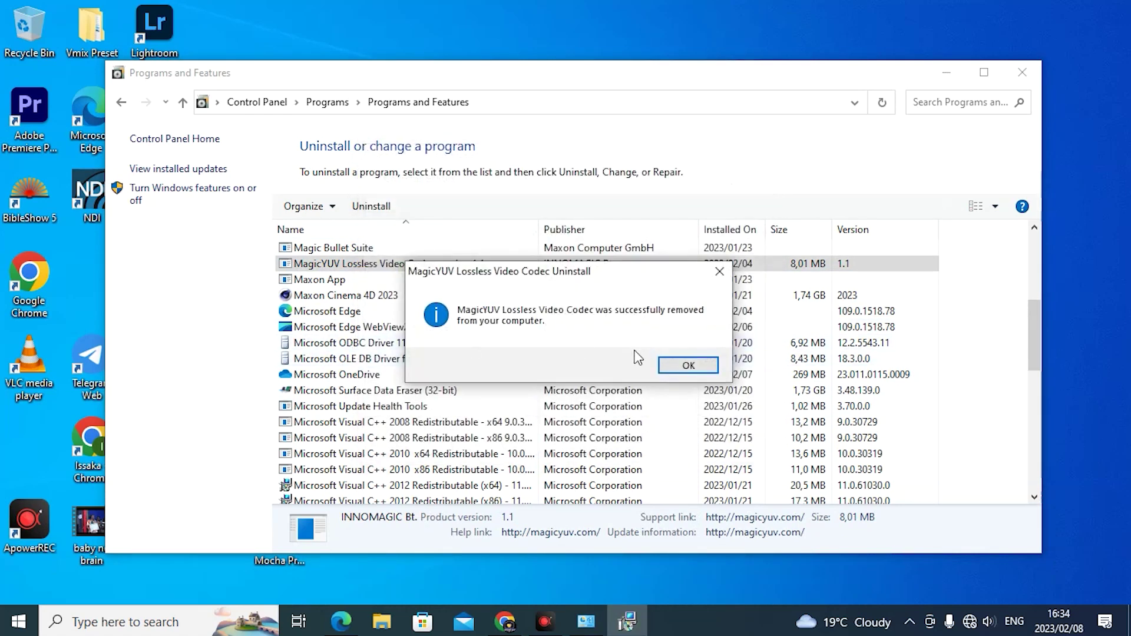
pyautogui.click(668, 365)
# Uninstall Haali Media Splitter and close its uninstall wizard.
pyautogui.scroll(3, 372, 303)
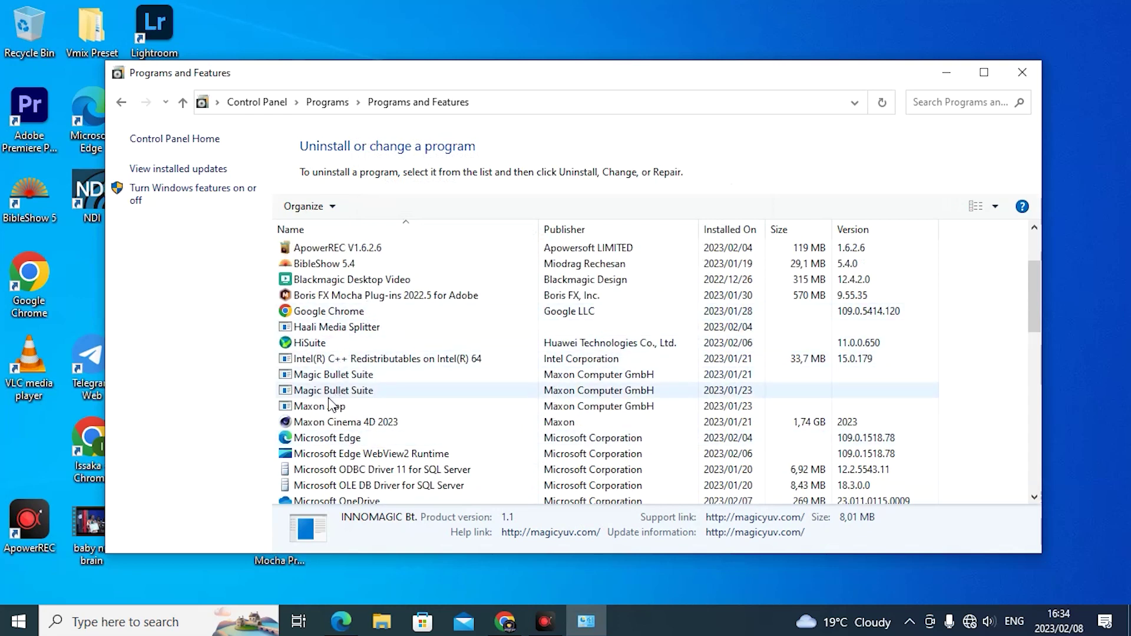
pyautogui.click(337, 329)
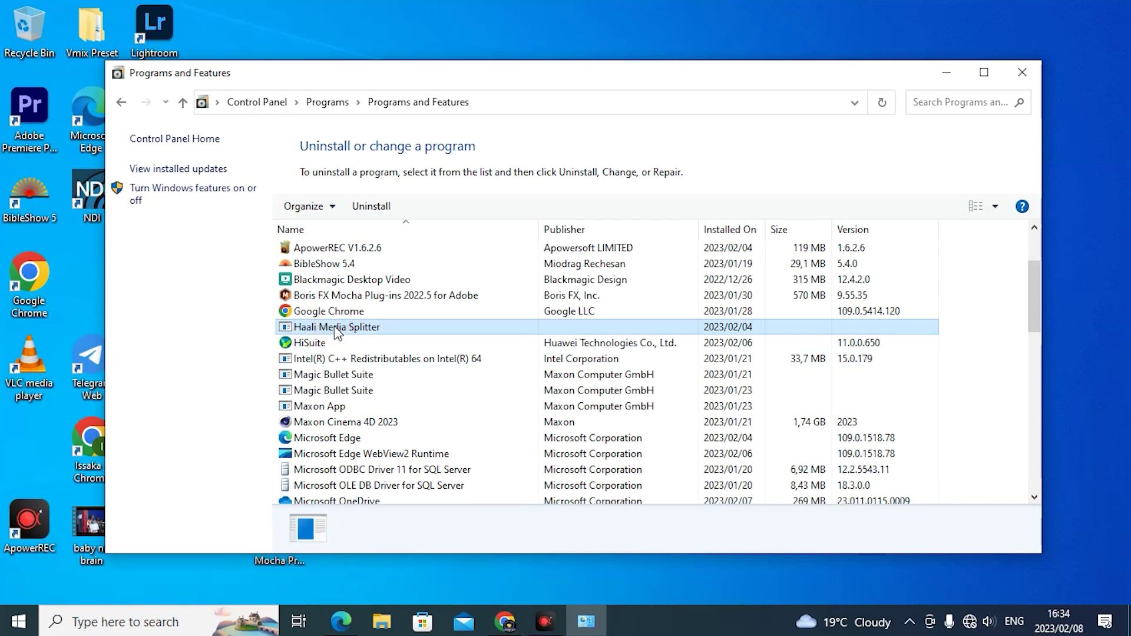
pyautogui.click(393, 208)
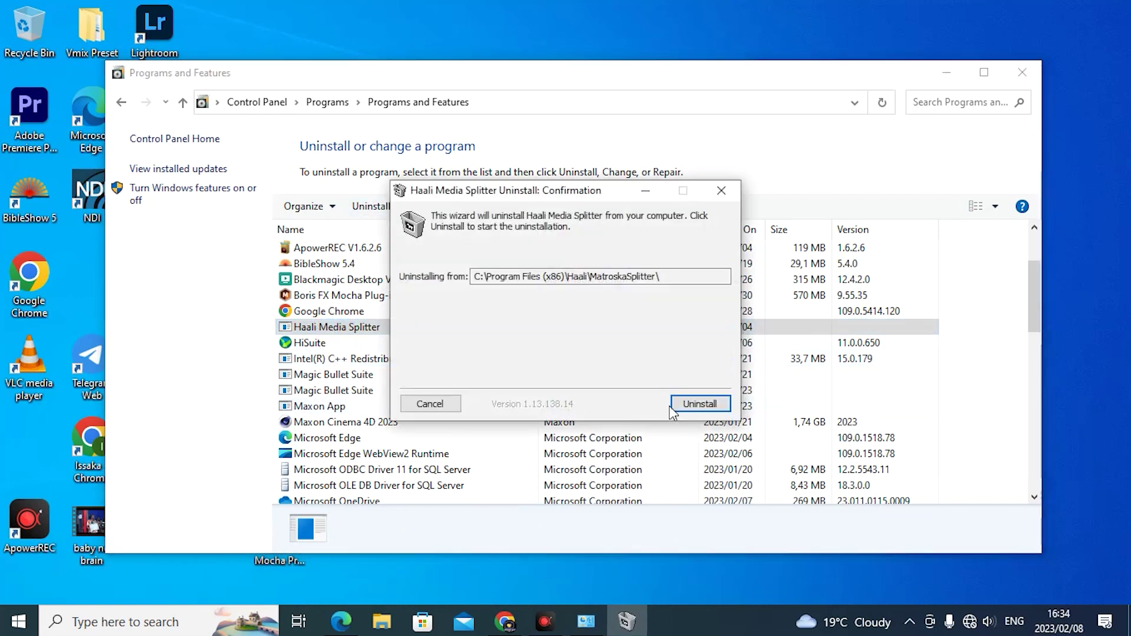
pyautogui.click(695, 405)
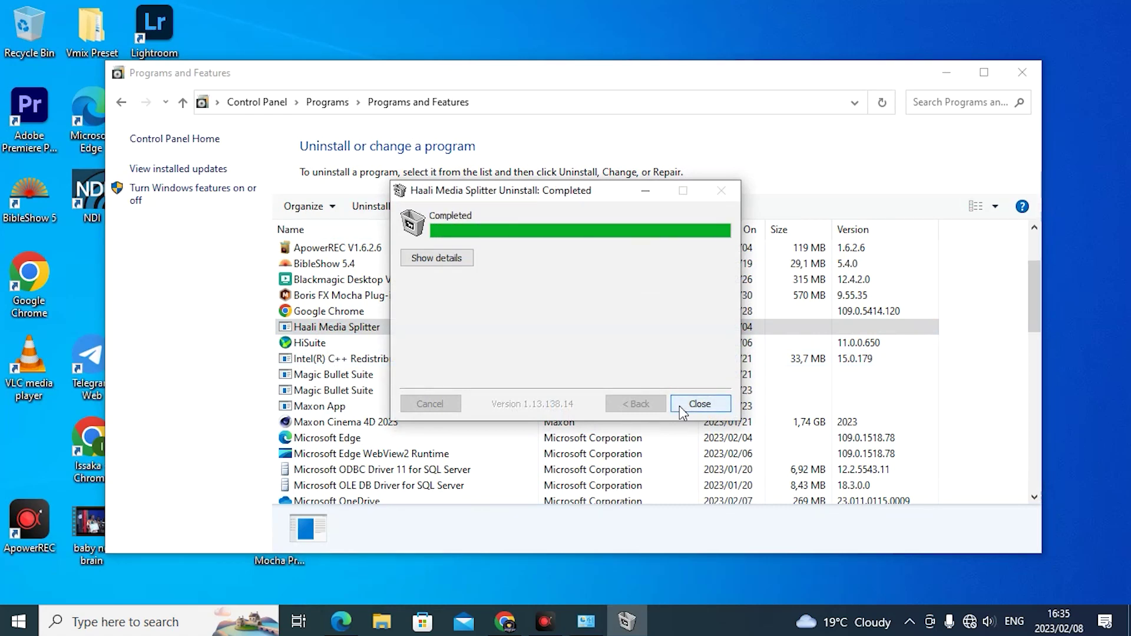
pyautogui.click(680, 405)
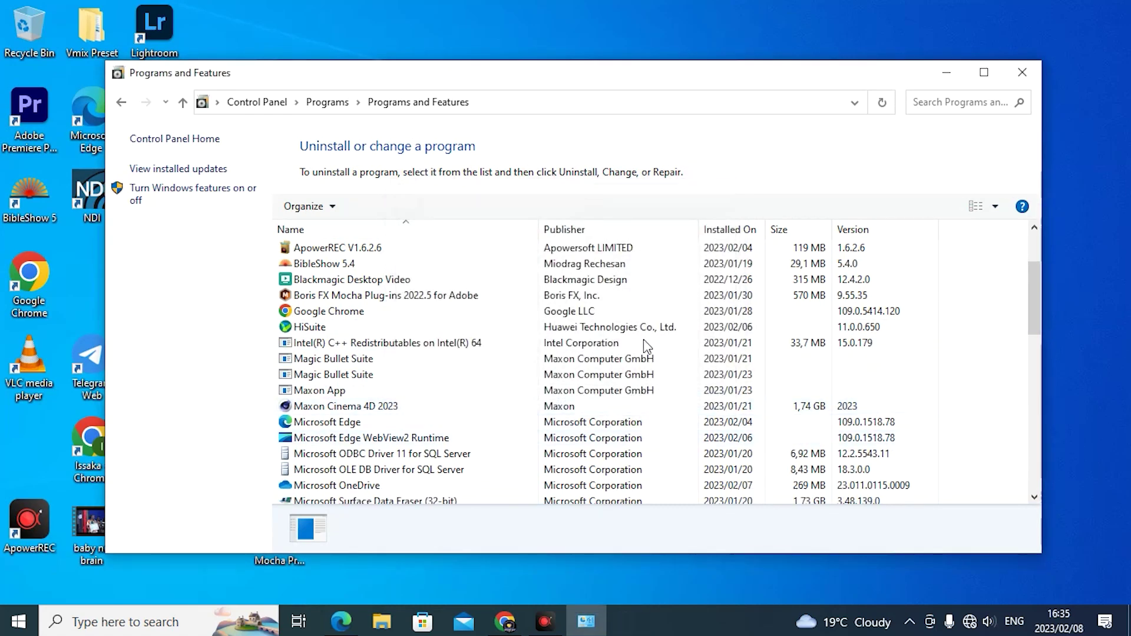
# Close the installed programs window and refresh the desktop.
pyautogui.rightClick(493, 12)
pyautogui.click(881, 65)
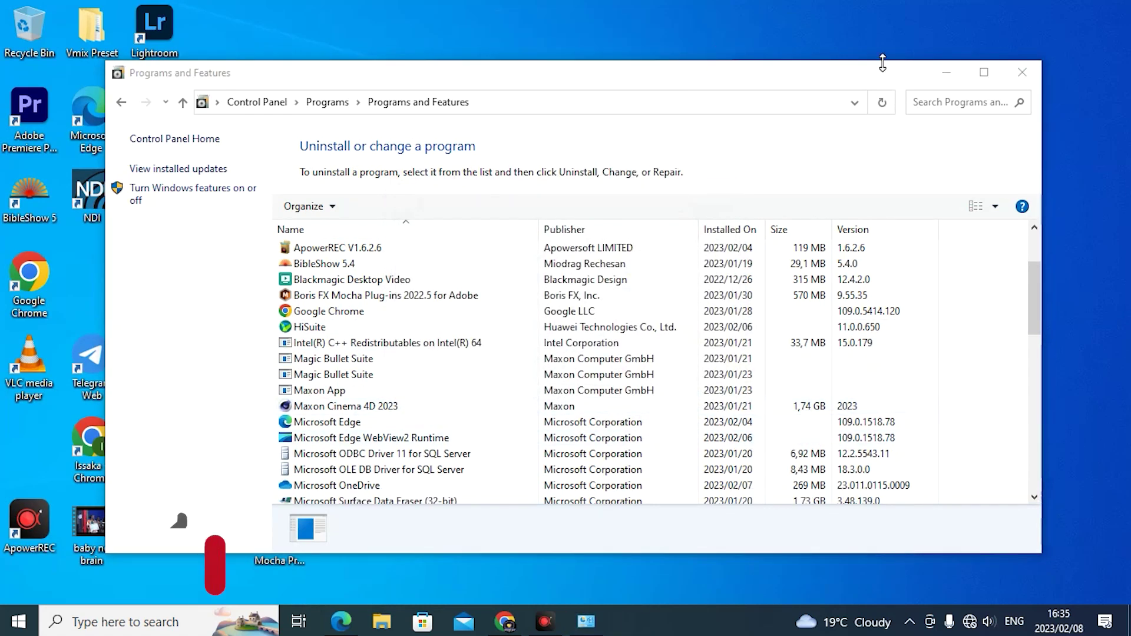
pyautogui.click(1014, 68)
pyautogui.rightClick(418, 238)
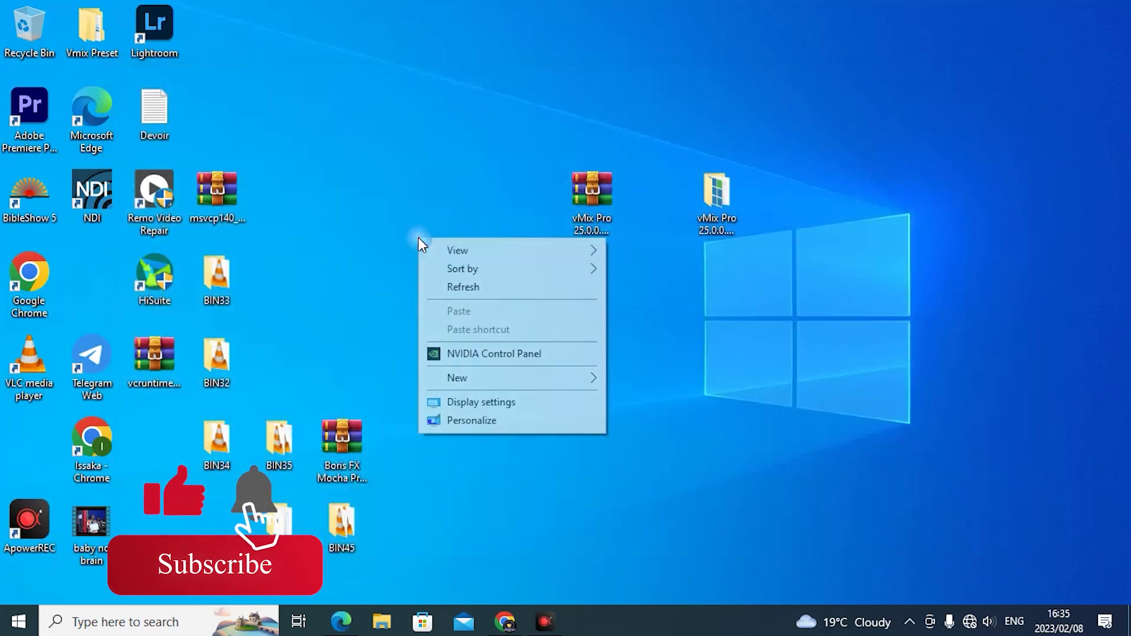
pyautogui.click(466, 287)
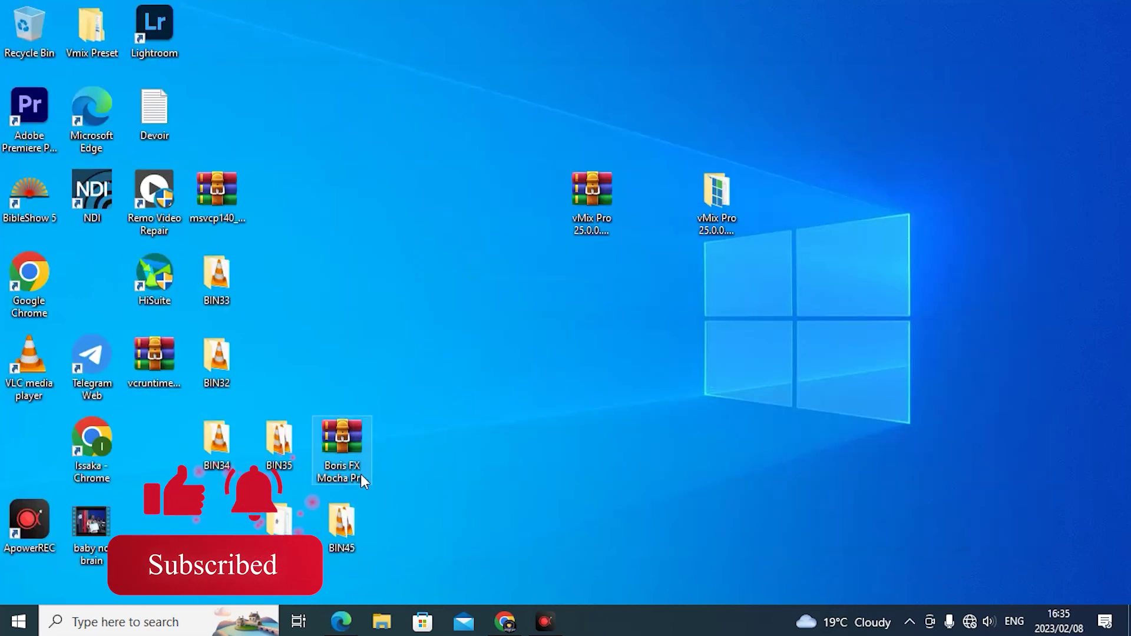
# Open File Explorer, widen its window, and go to the Program Files (x86) folder on Local Disk (C:).
pyautogui.click(380, 623)
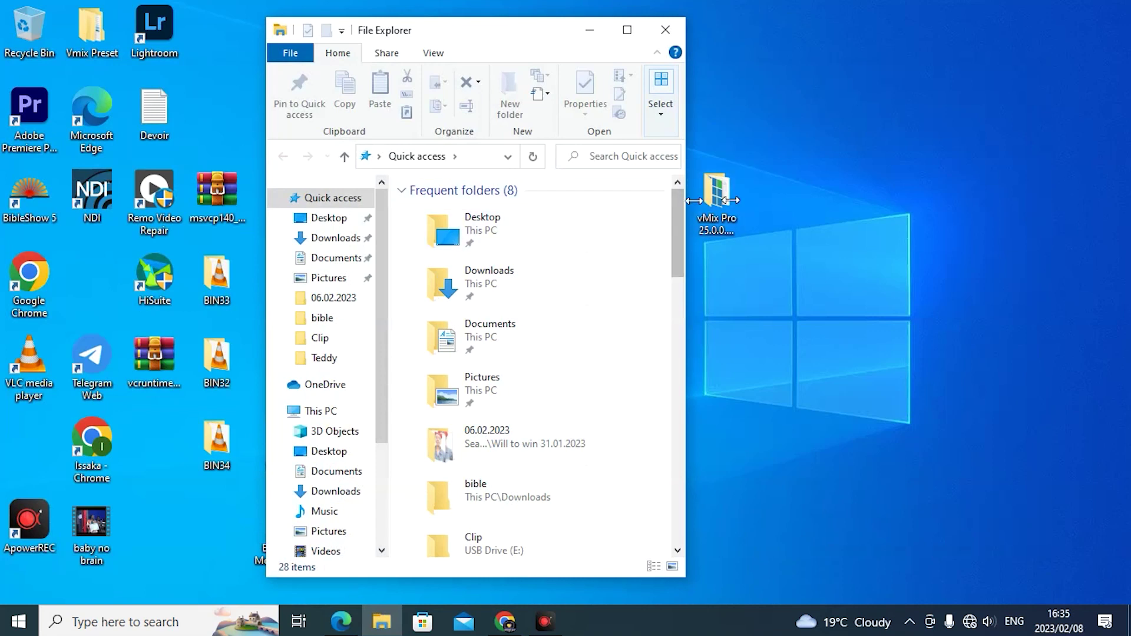
pyautogui.moveTo(683, 207); pyautogui.dragTo(827, 207)
pyautogui.scroll(-2, 365, 424)
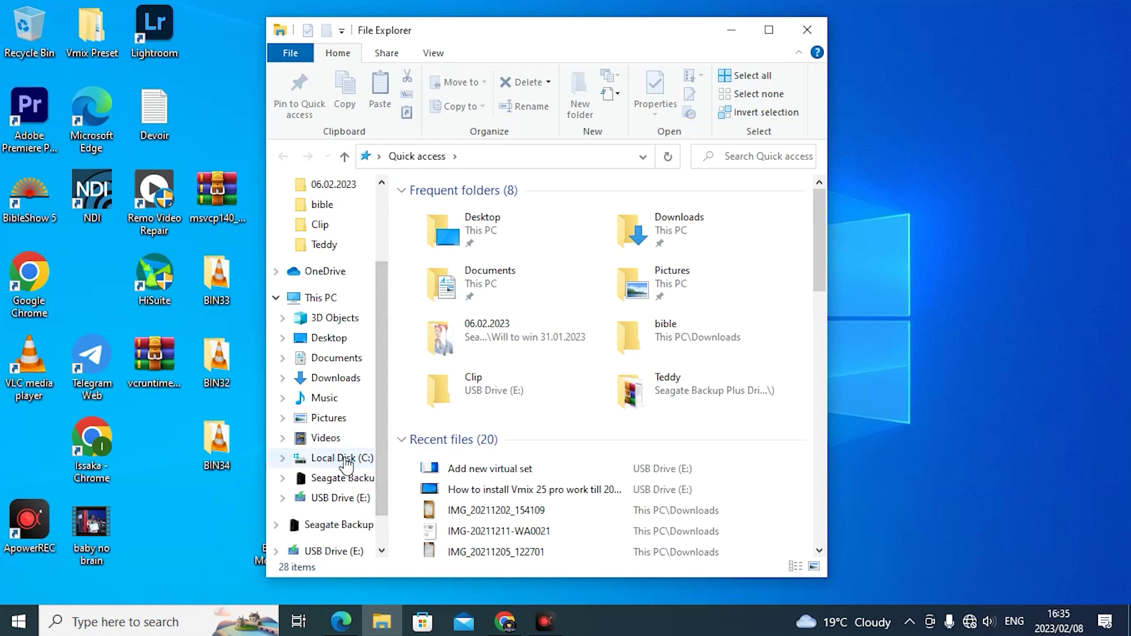
pyautogui.click(334, 459)
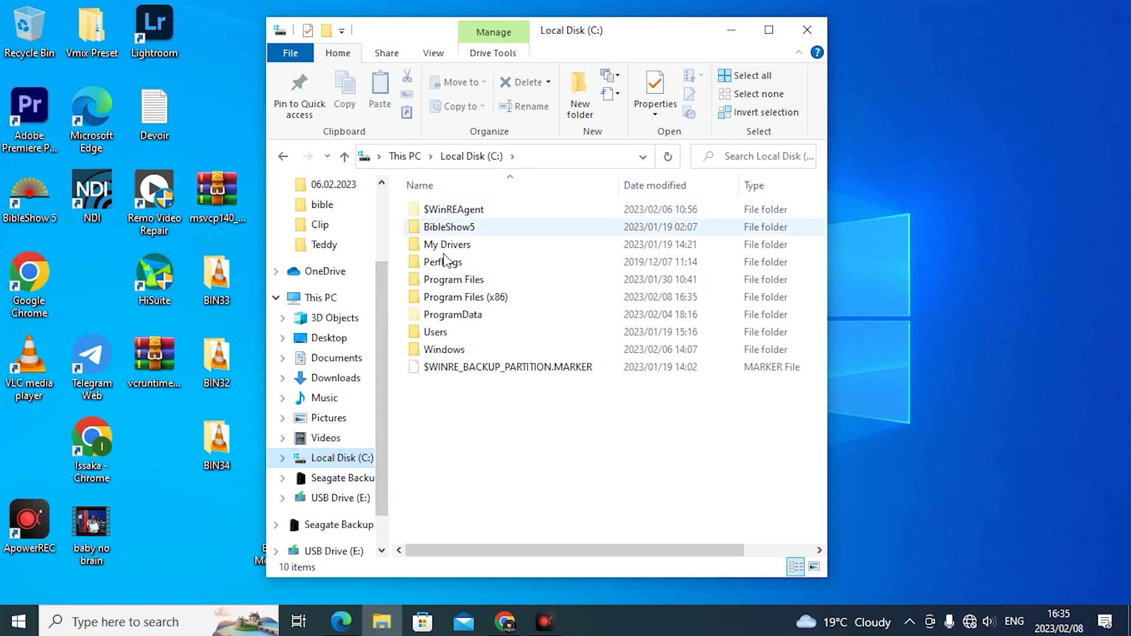
pyautogui.doubleClick(461, 297)
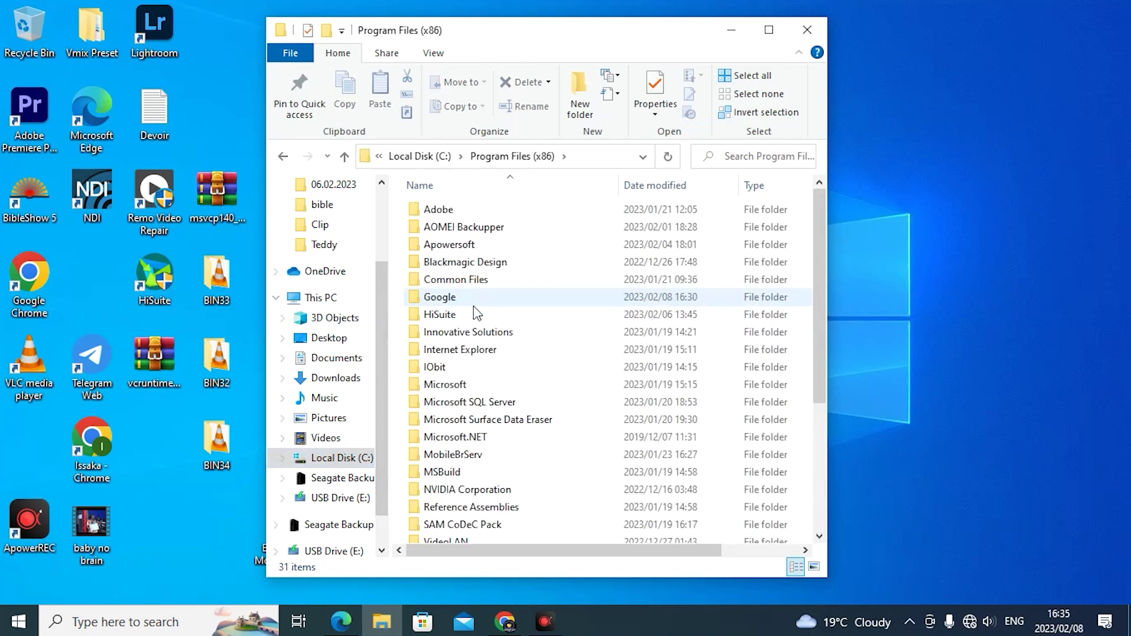
# Try to delete the vMix folder from Program Files (x86), retry once, and cancel the deletion.
pyautogui.scroll(-3, 452, 427)
pyautogui.scroll(-1, 452, 428)
pyautogui.click(439, 359)
pyautogui.rightClick(442, 367)
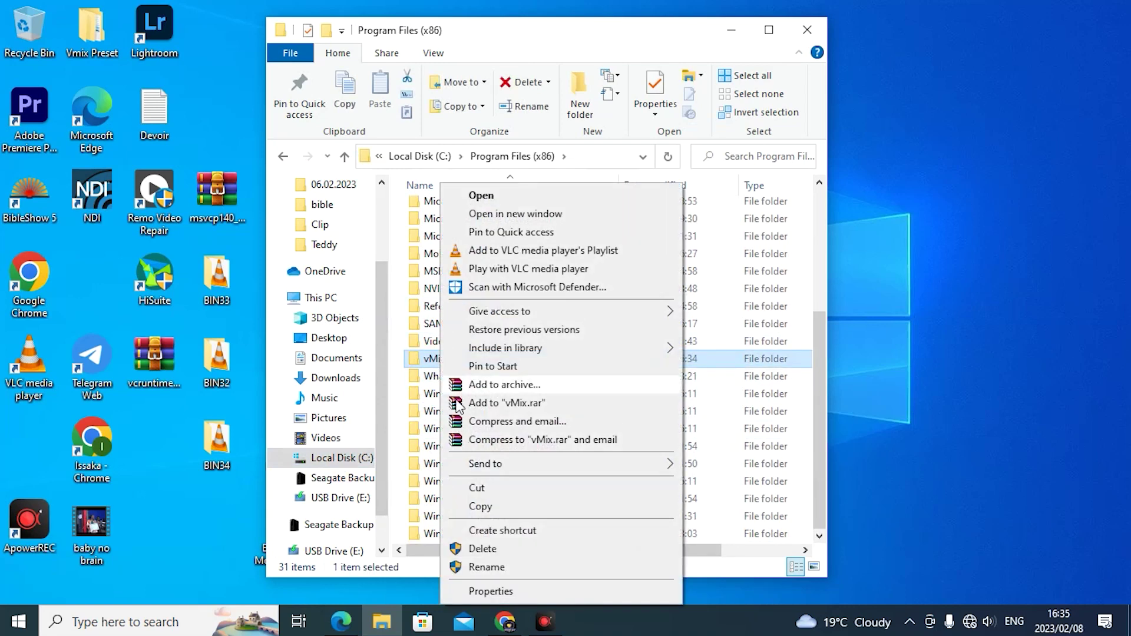
pyautogui.click(481, 549)
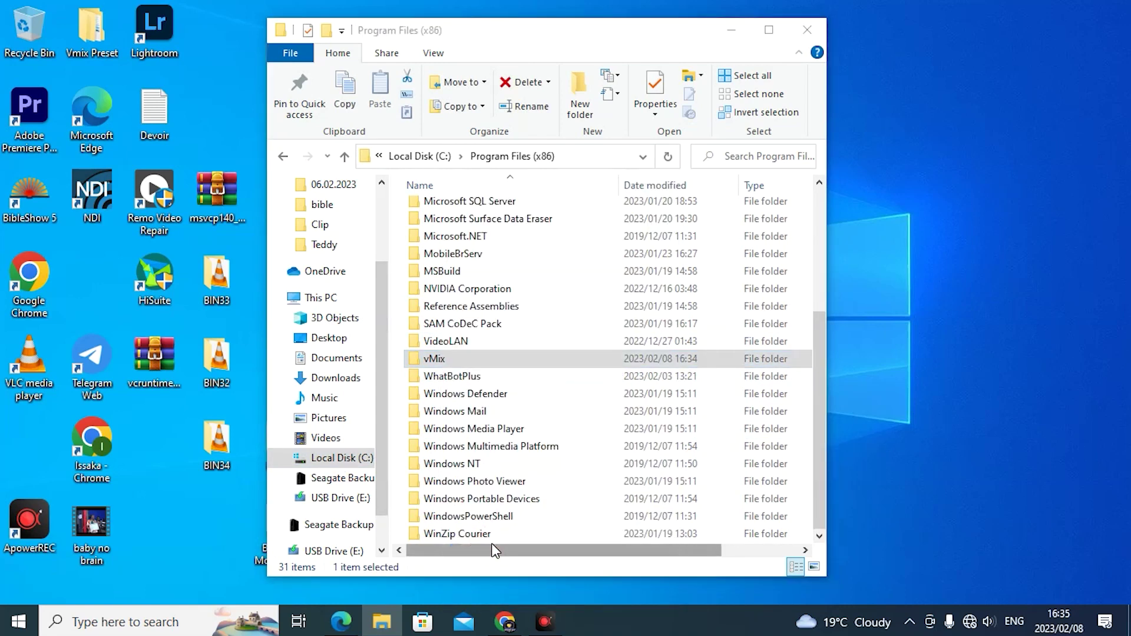
pyautogui.click(381, 240)
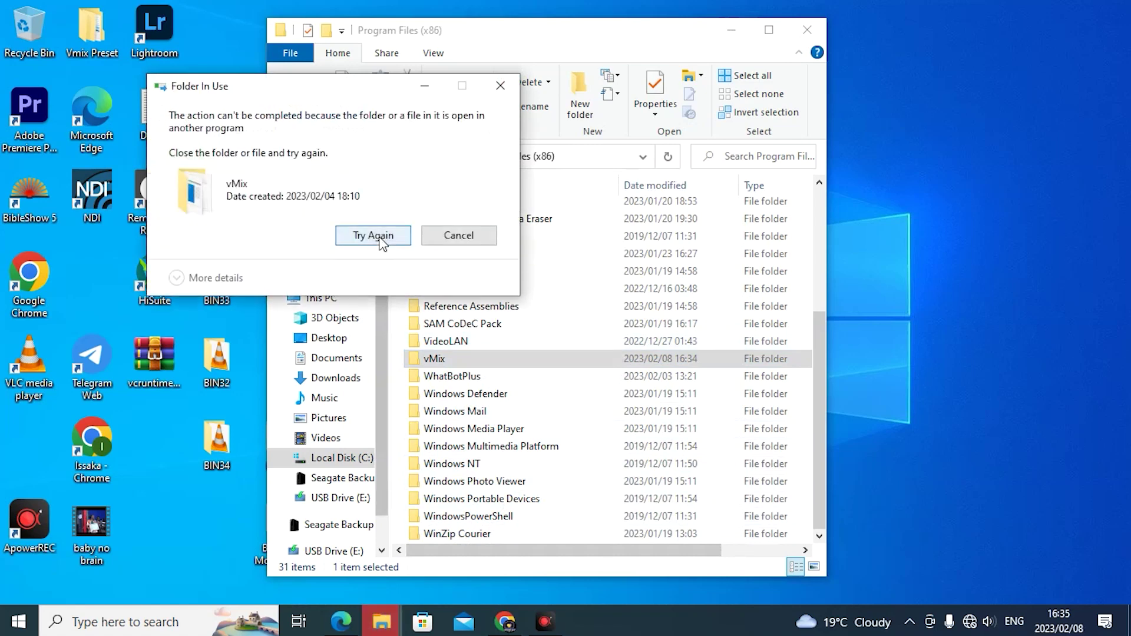
pyautogui.click(452, 236)
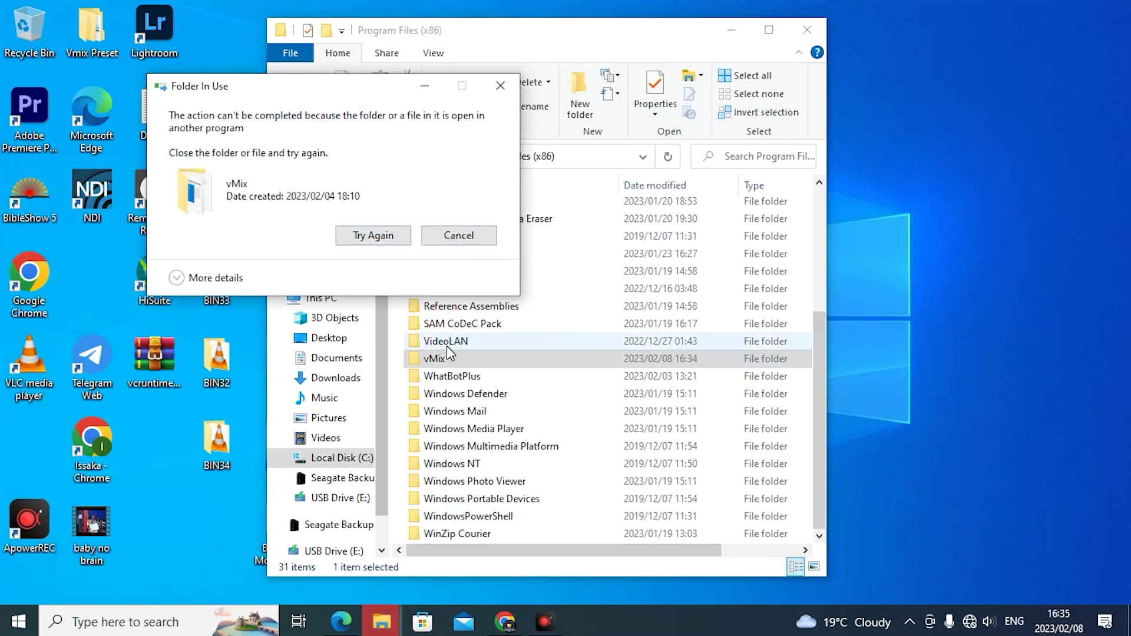
# Delete everything inside the vMix folder, retrying once and skipping the filters folder that is in use.
pyautogui.doubleClick(439, 359)
pyautogui.moveTo(429, 338); pyautogui.dragTo(456, 215)
pyautogui.rightClick(449, 238)
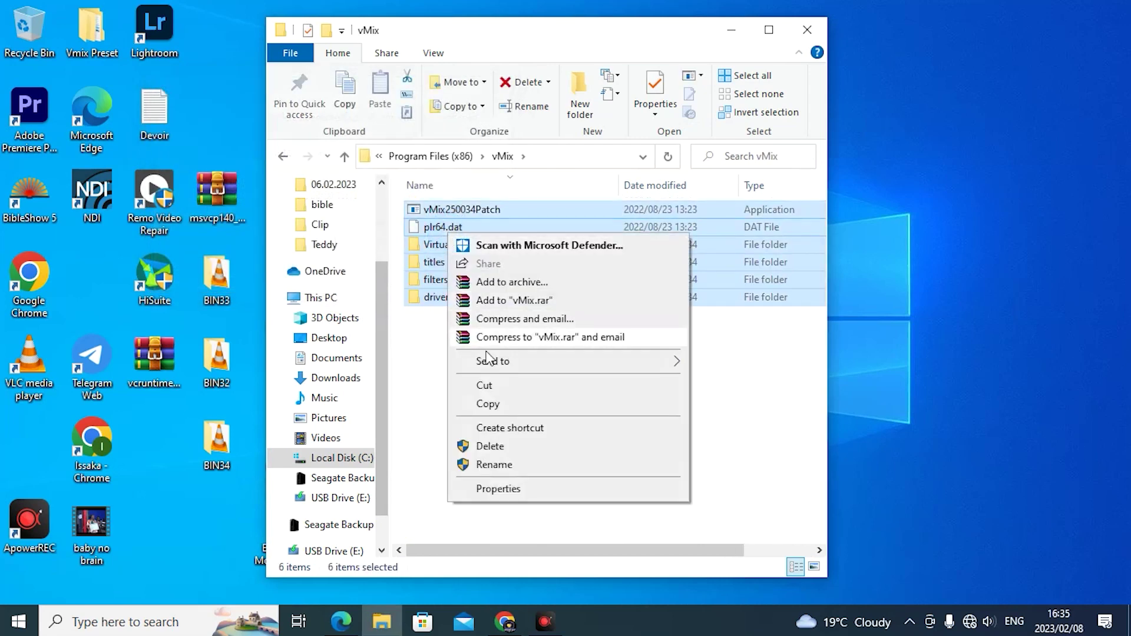
pyautogui.click(493, 446)
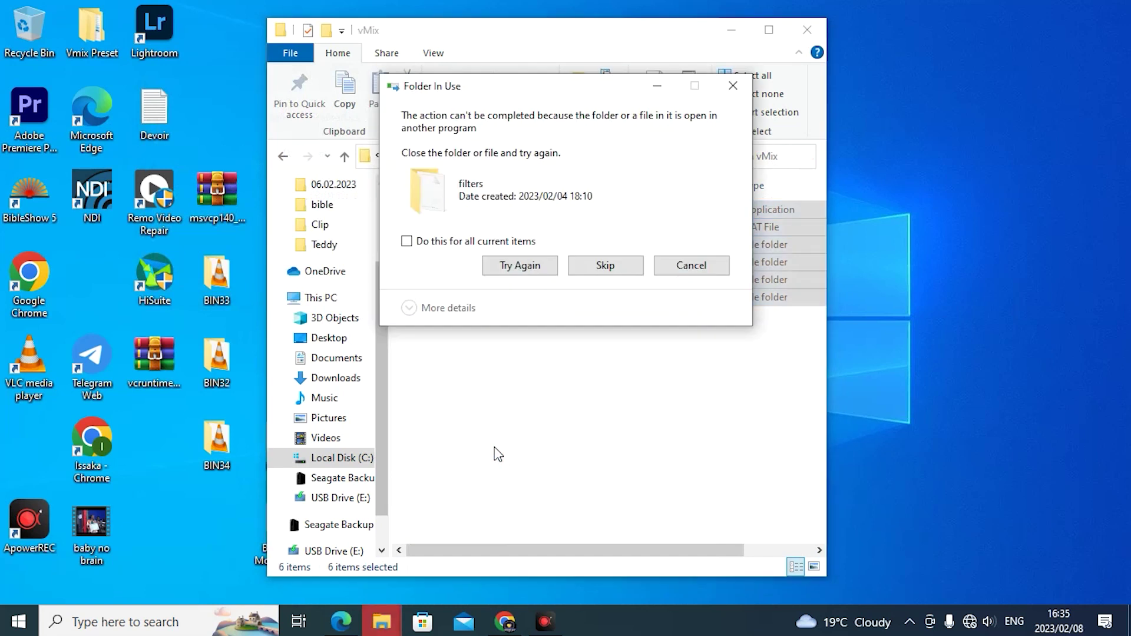
pyautogui.click(505, 269)
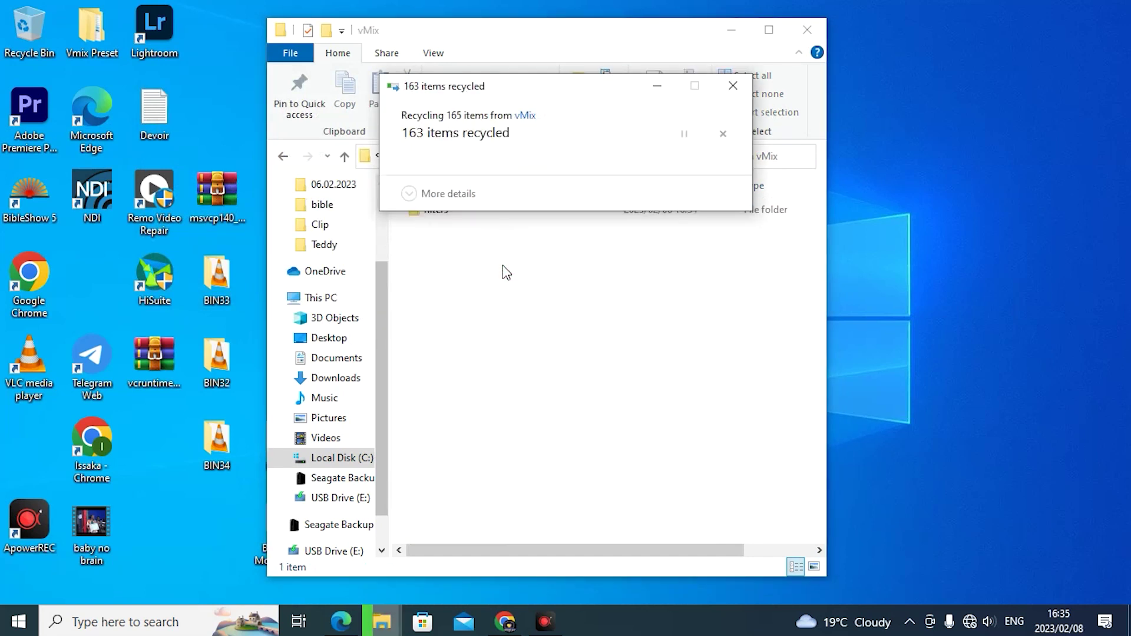
pyautogui.click(512, 242)
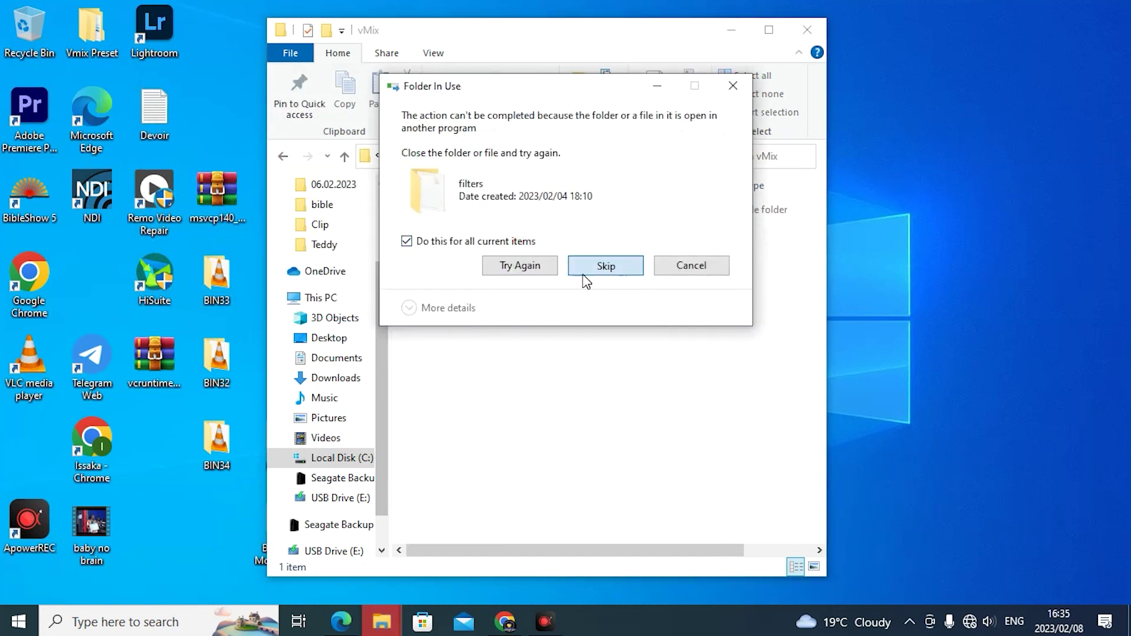
pyautogui.click(586, 273)
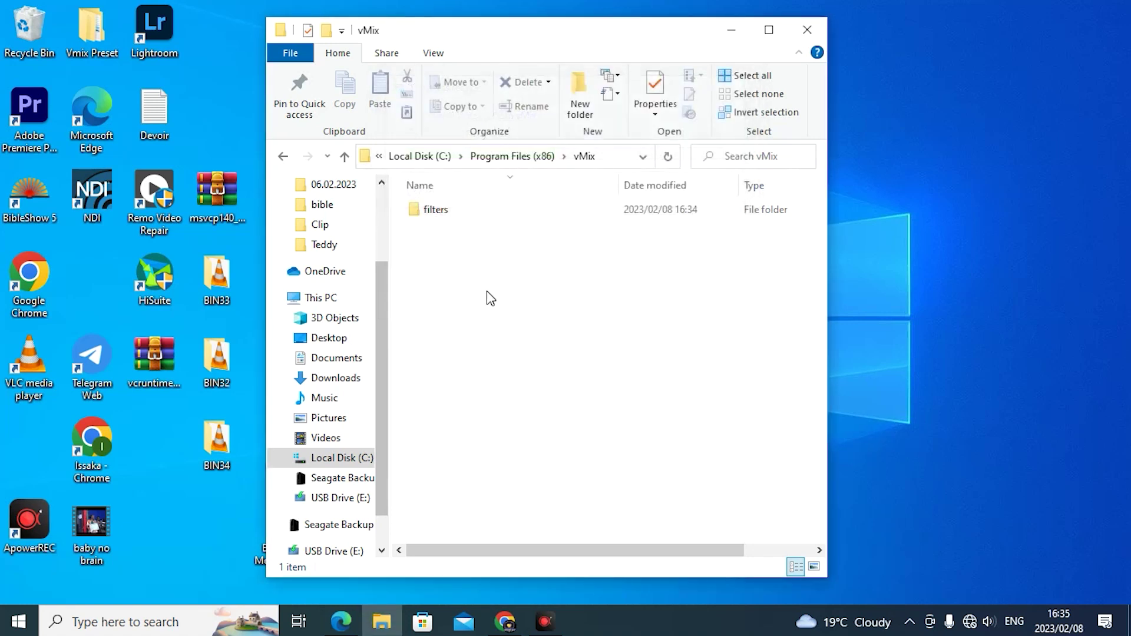
# Open the filters folder and try to delete vMixVideo.ax, retrying once.
pyautogui.doubleClick(449, 215)
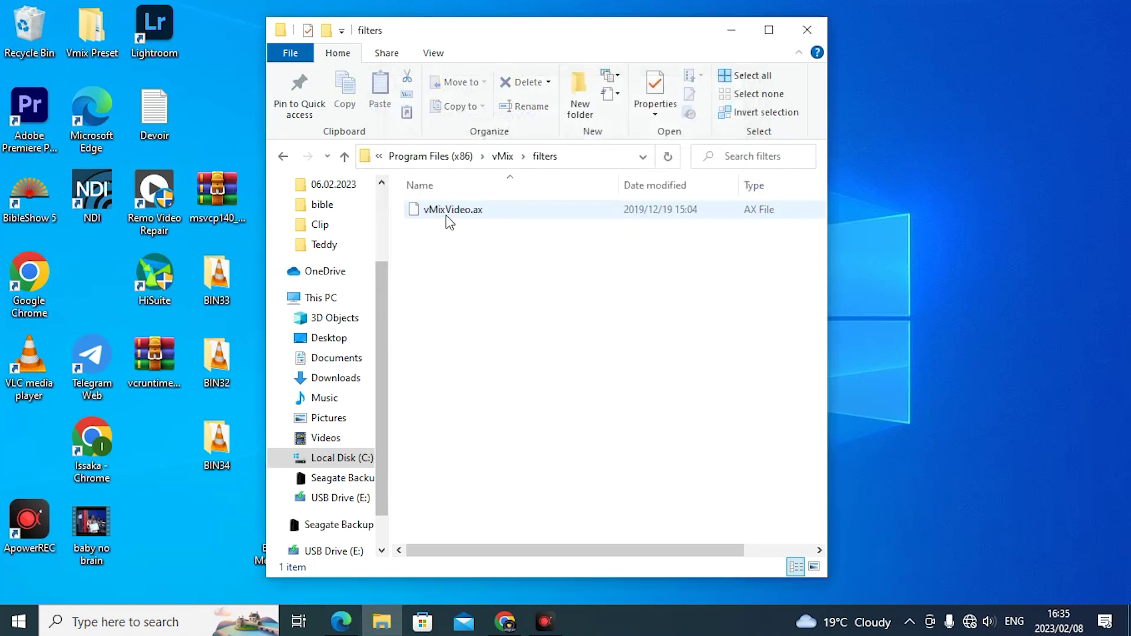
pyautogui.rightClick(446, 216)
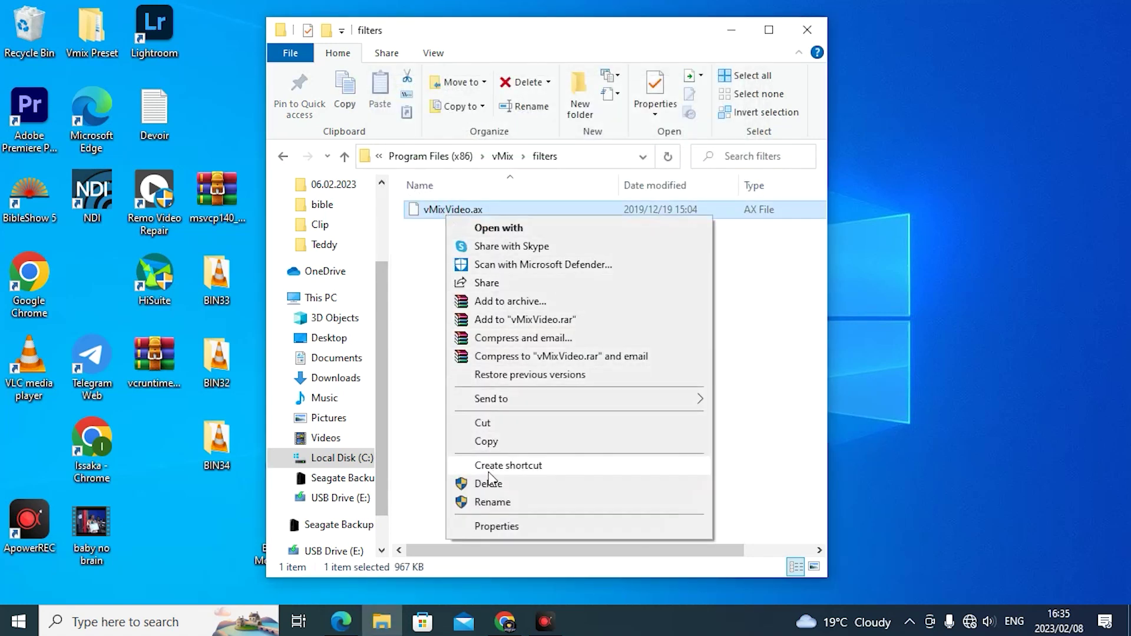
pyautogui.click(491, 482)
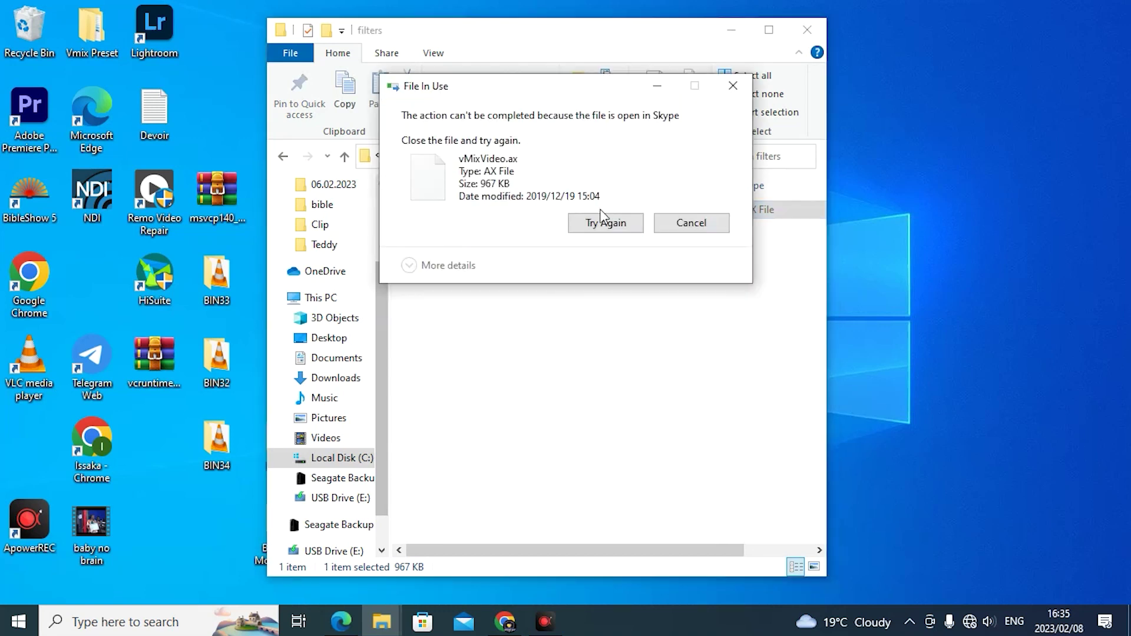
pyautogui.click(599, 224)
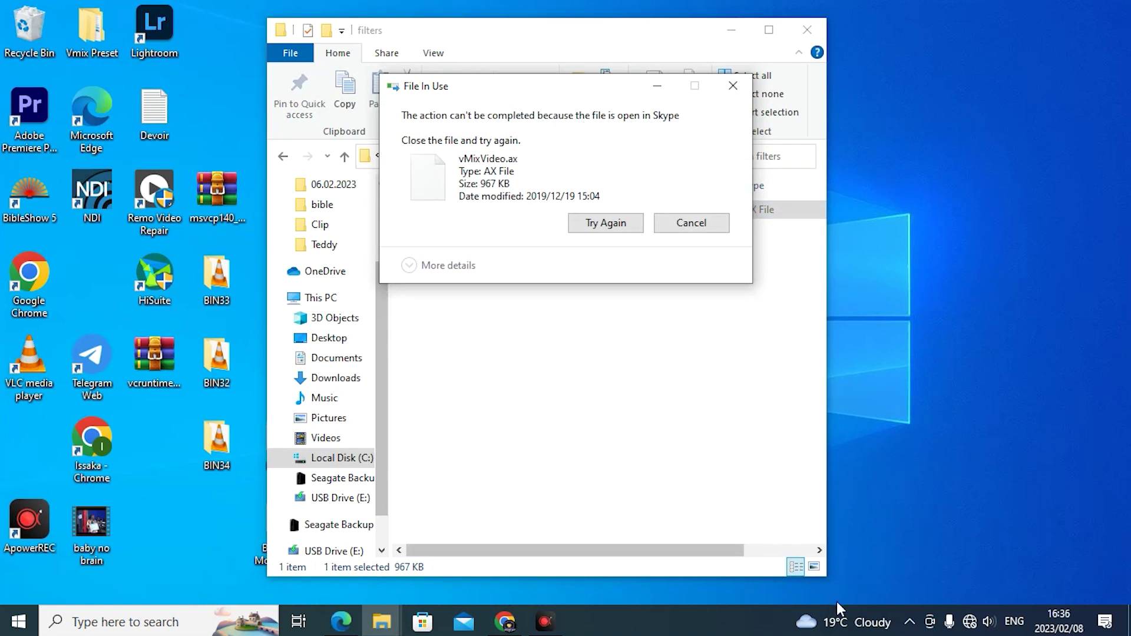
# Check the hidden background programs, move the File Explorer window aside, and retry deleting vMixVideo.ax.
pyautogui.click(912, 626)
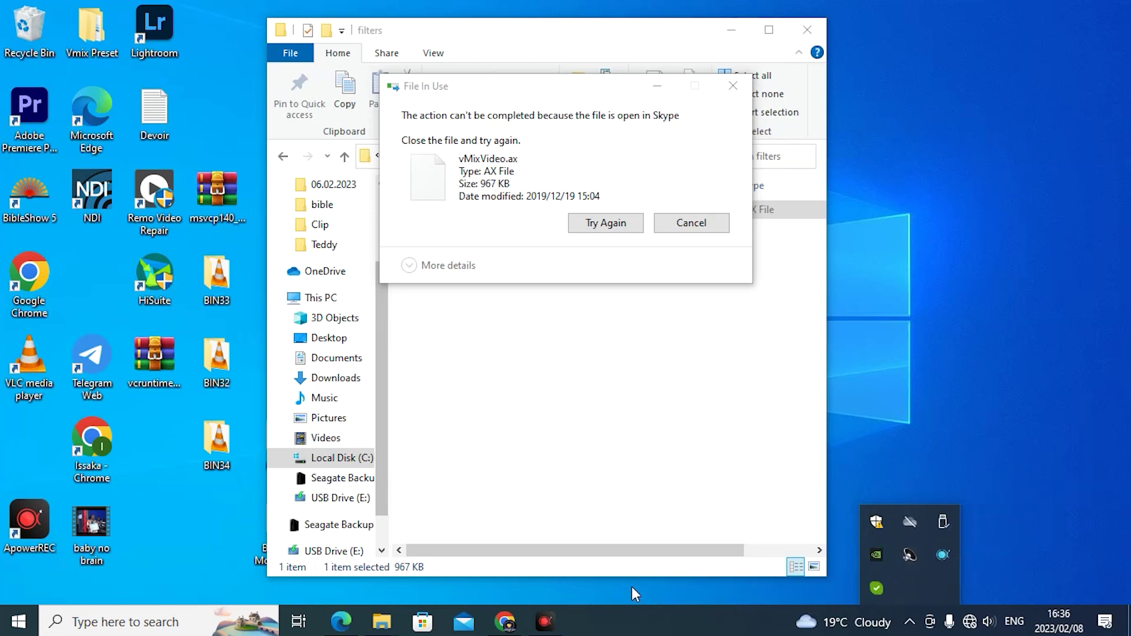
pyautogui.click(651, 422)
pyautogui.moveTo(669, 35); pyautogui.dragTo(734, 140)
pyautogui.click(597, 111)
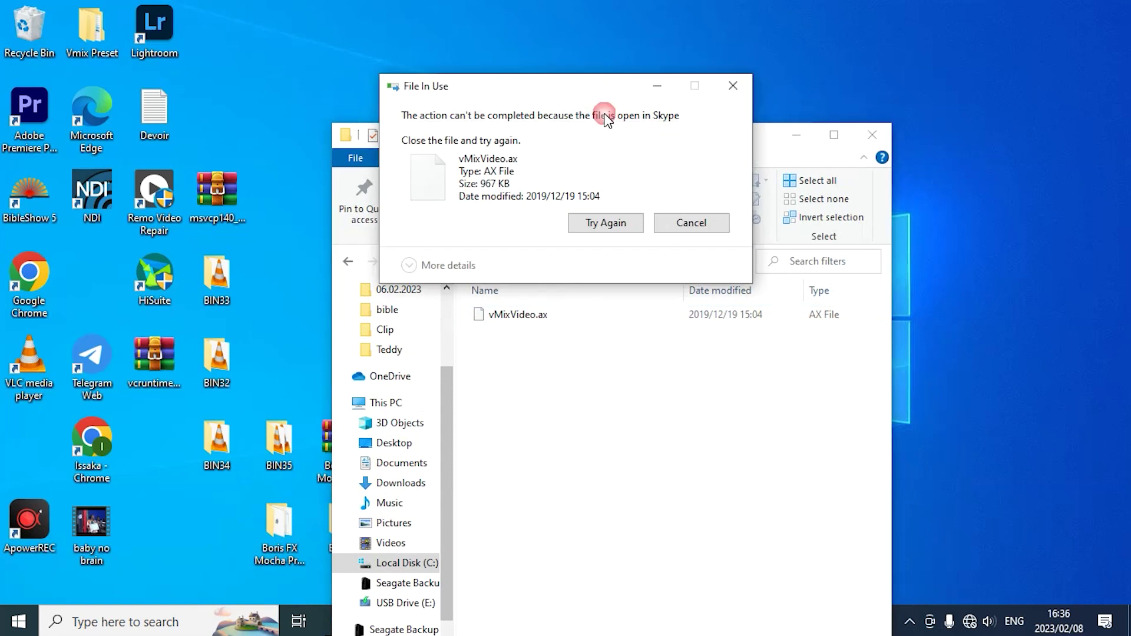
pyautogui.click(611, 227)
pyautogui.click(611, 227)
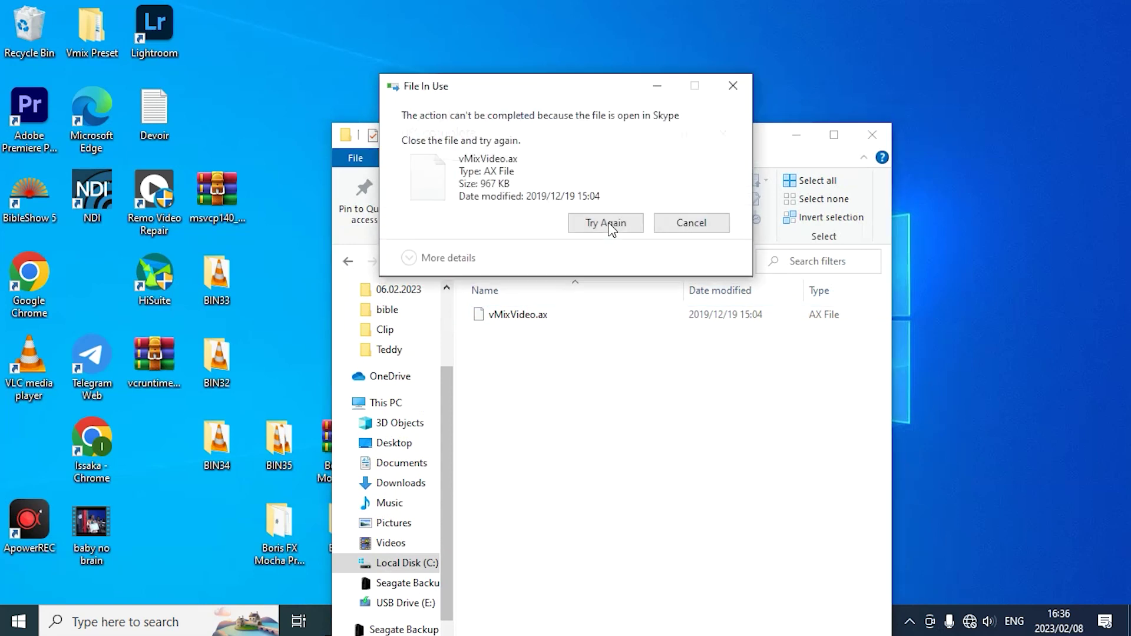
pyautogui.click(611, 227)
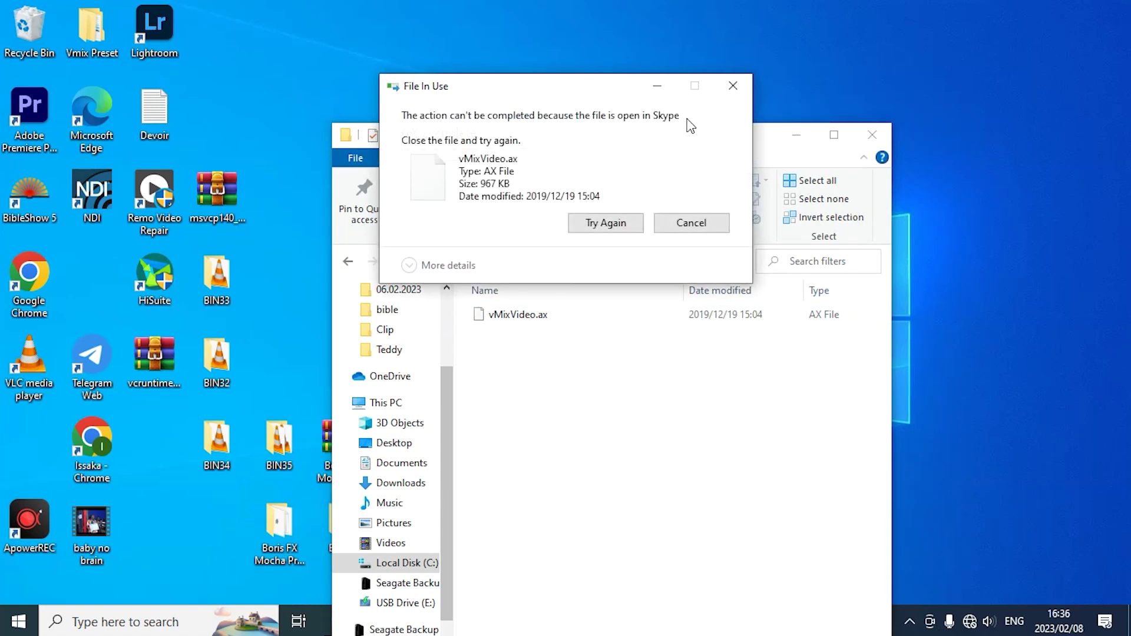
pyautogui.click(760, 124)
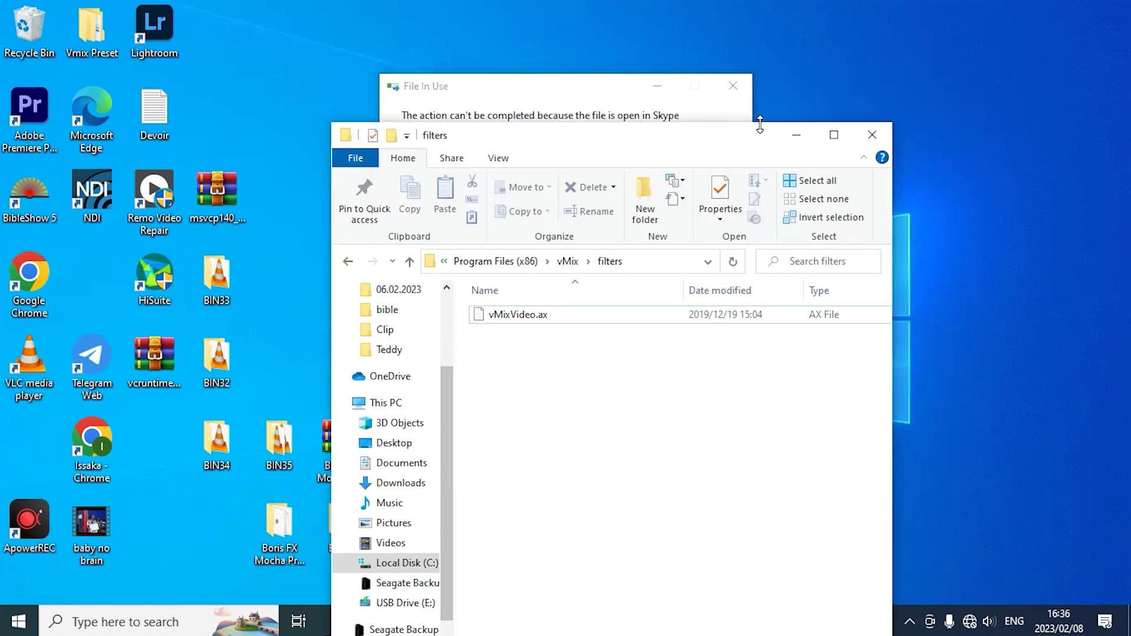
pyautogui.click(668, 115)
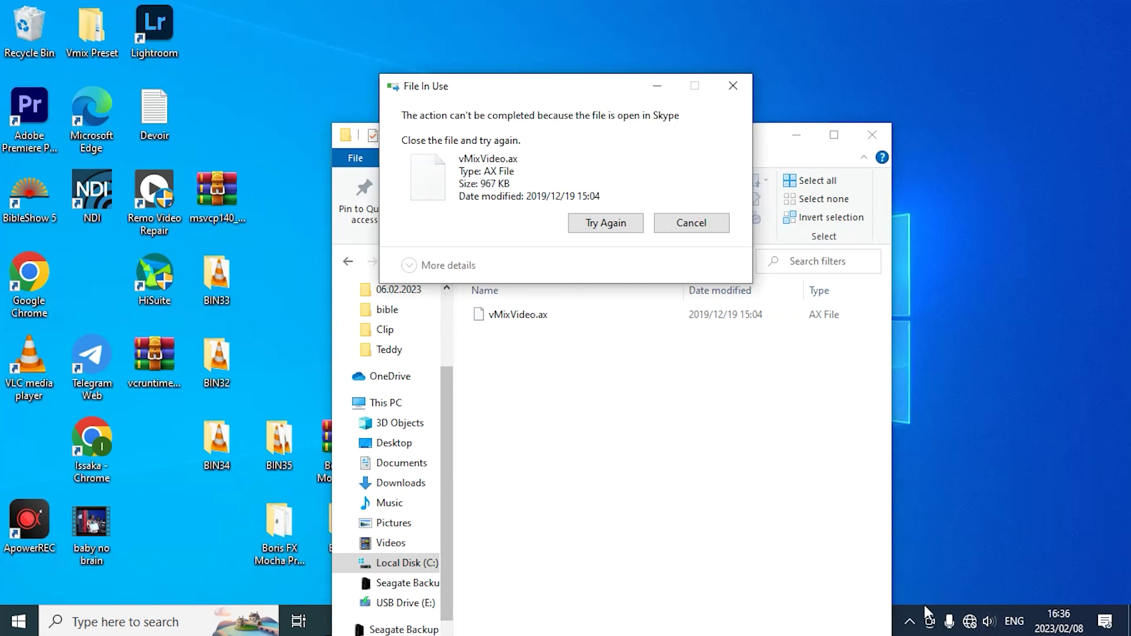
# Quit Skype from the hidden background programs and refresh the desktop.
pyautogui.click(898, 615)
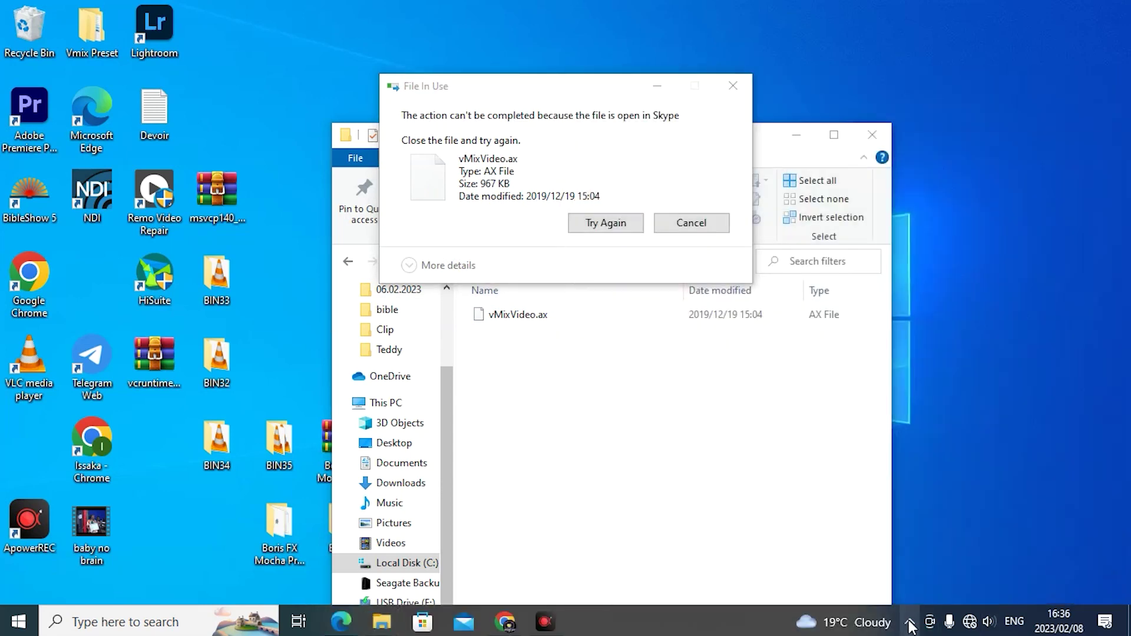
pyautogui.click(909, 622)
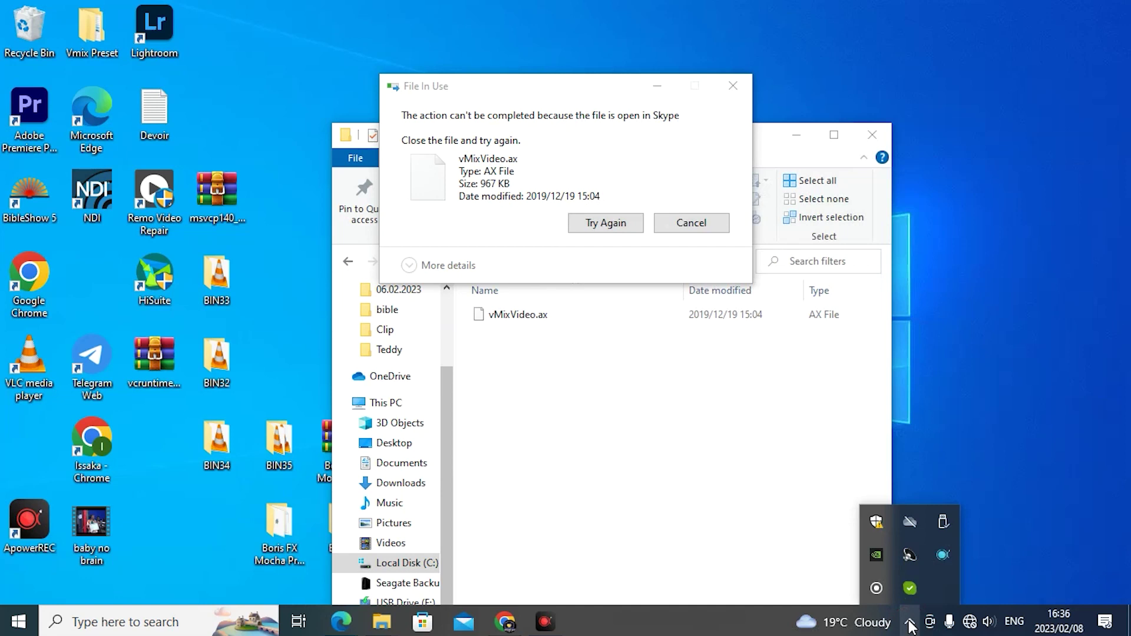
pyautogui.rightClick(910, 582)
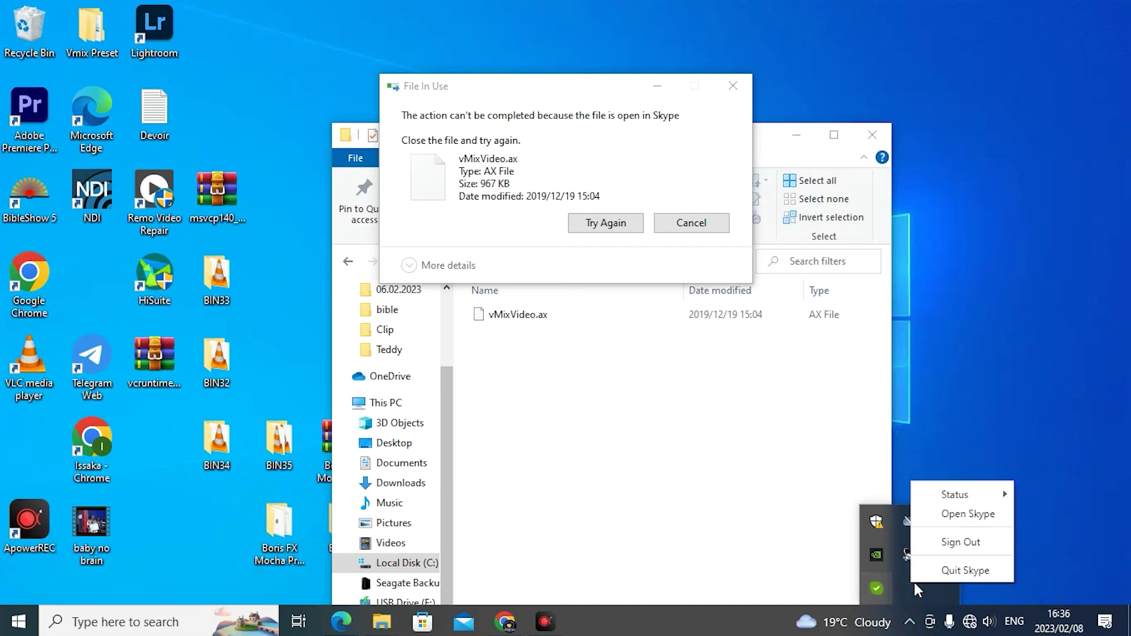
pyautogui.click(952, 572)
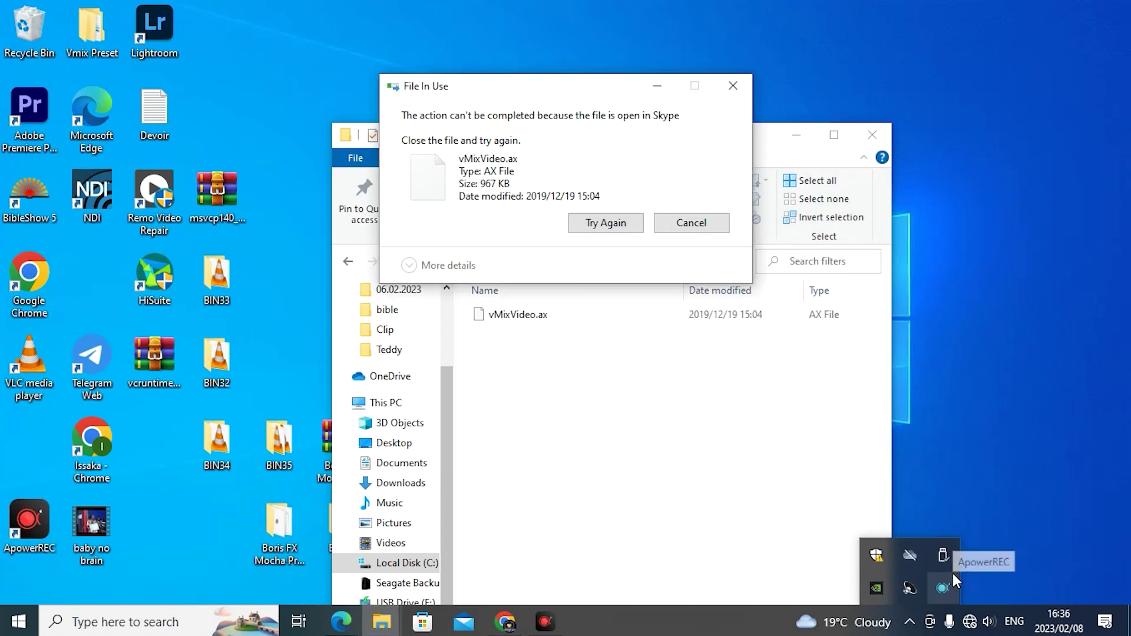
pyautogui.rightClick(1008, 295)
pyautogui.click(972, 343)
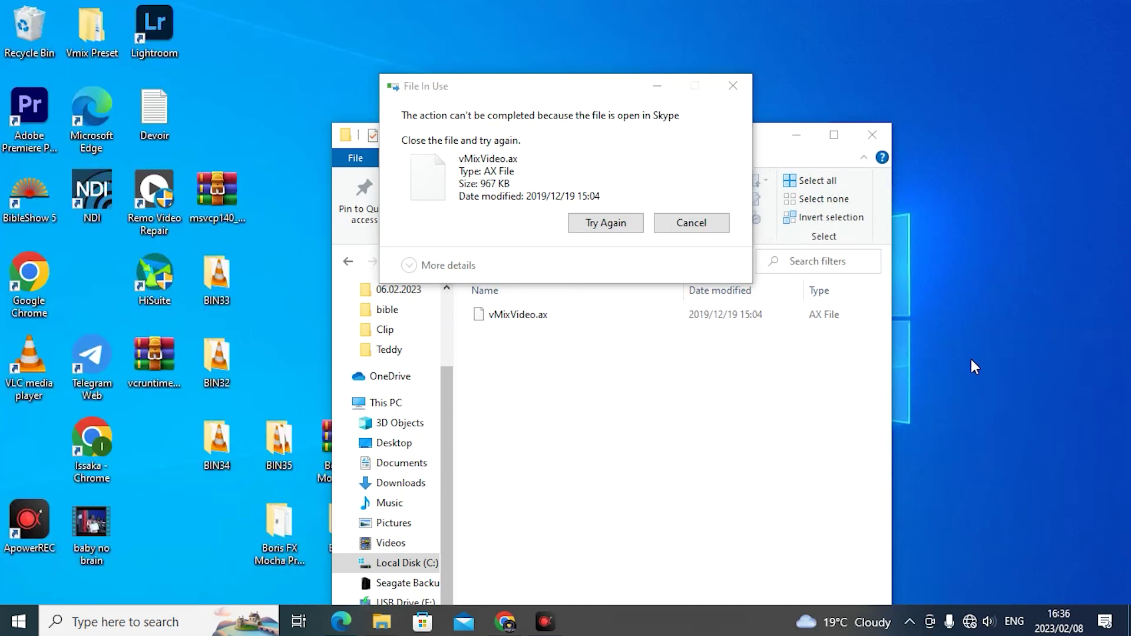
# Retry deleting vMixVideo.ax after checking for ApowerREC among the background programs, and refresh the desktop.
pyautogui.click(602, 222)
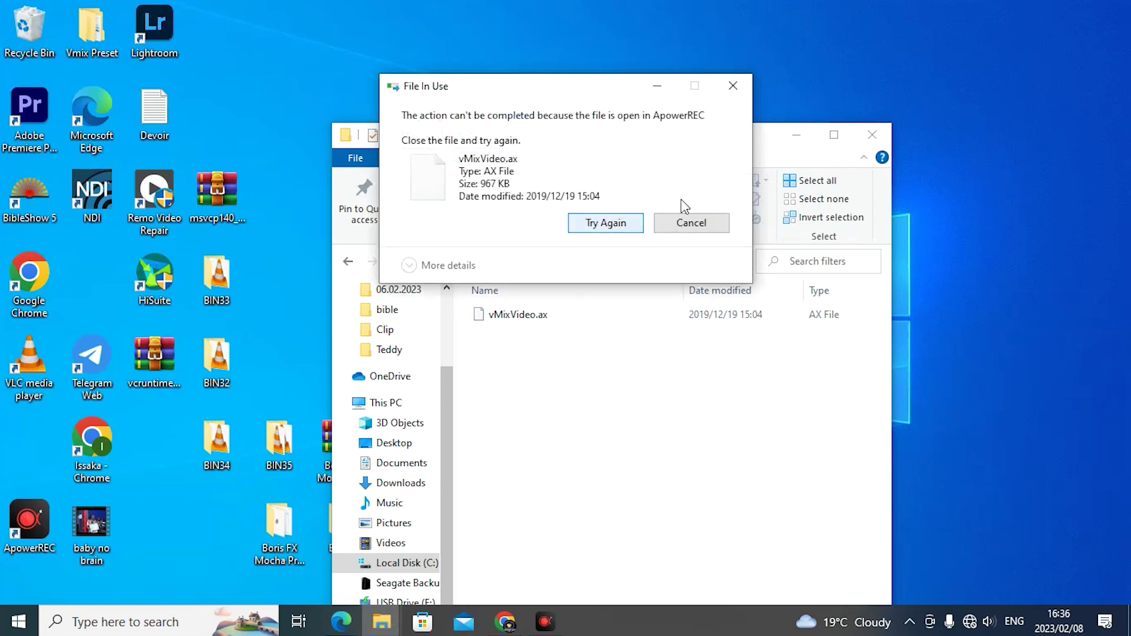
pyautogui.click(630, 220)
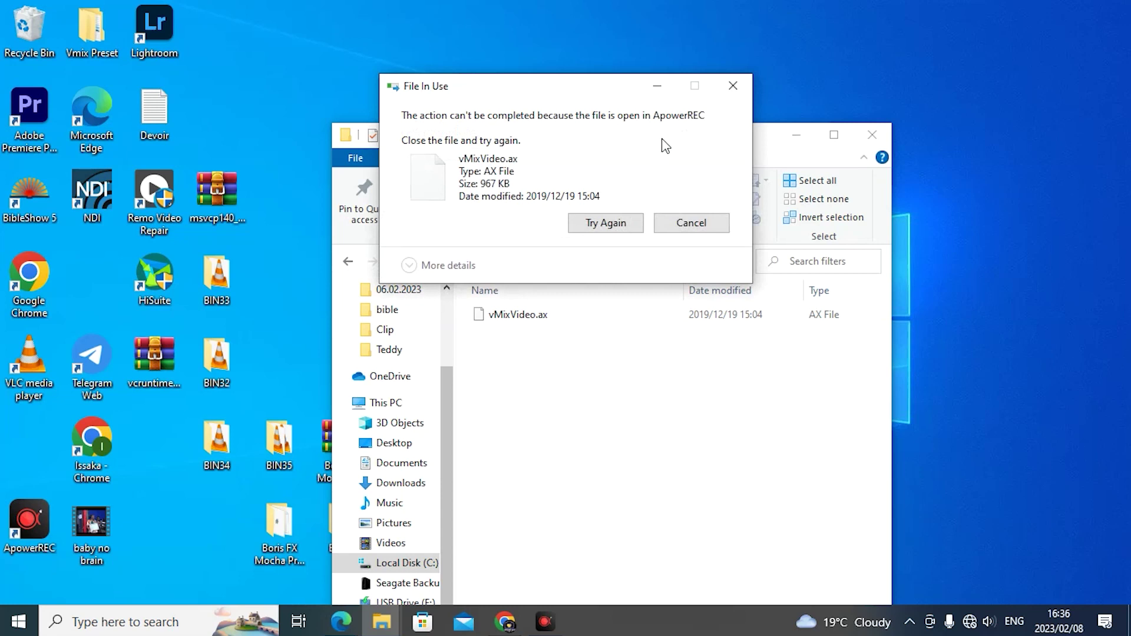
pyautogui.click(910, 624)
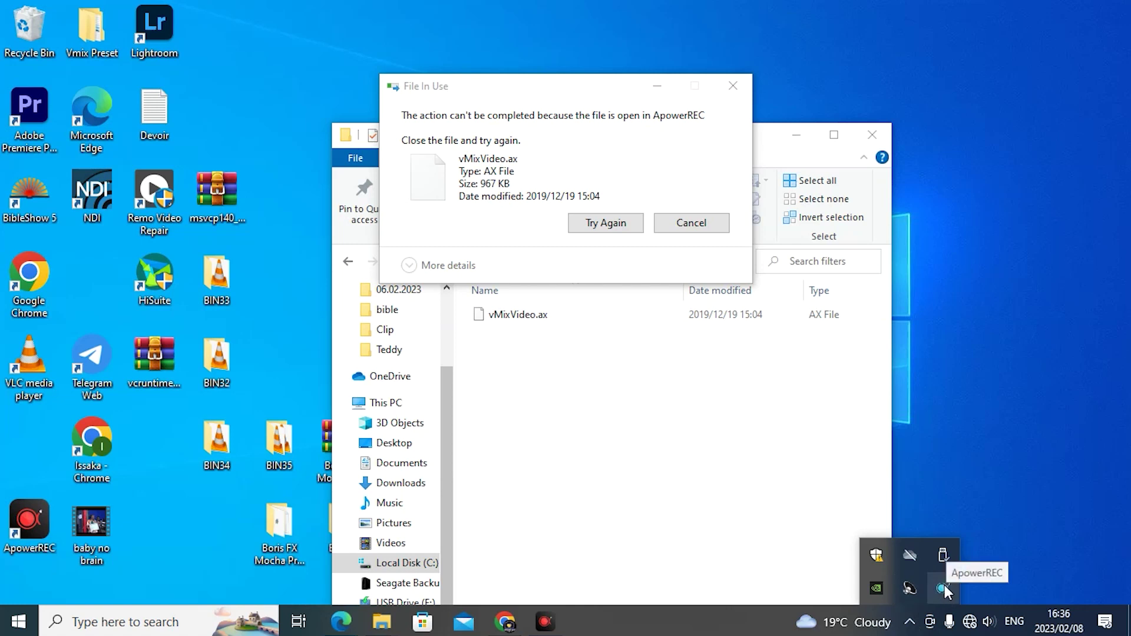
pyautogui.click(1090, 572)
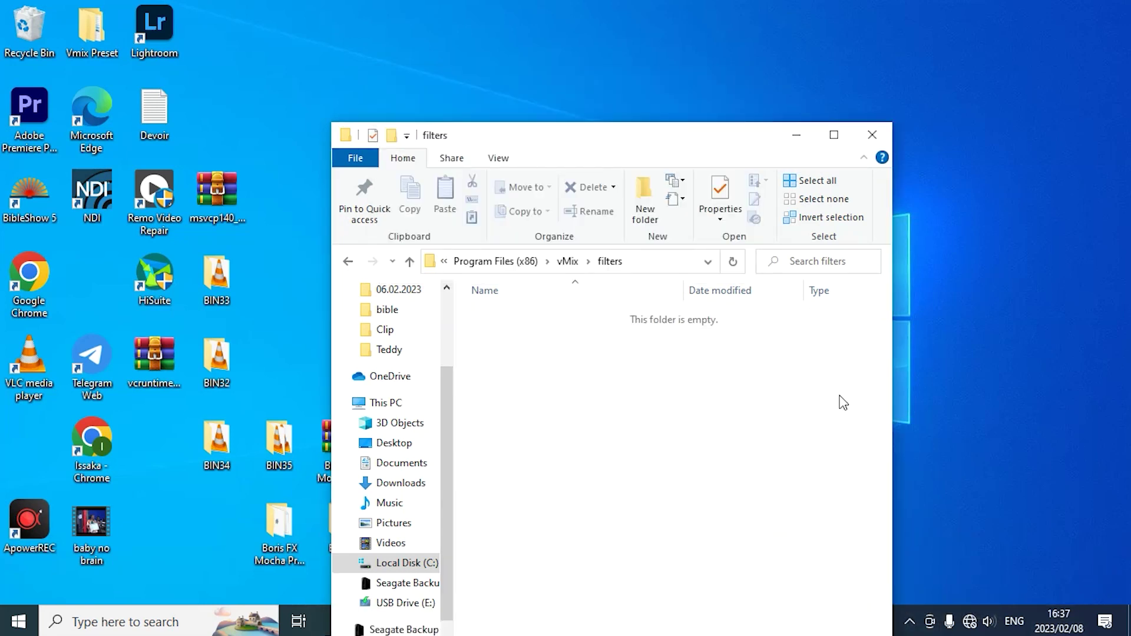
pyautogui.rightClick(613, 30)
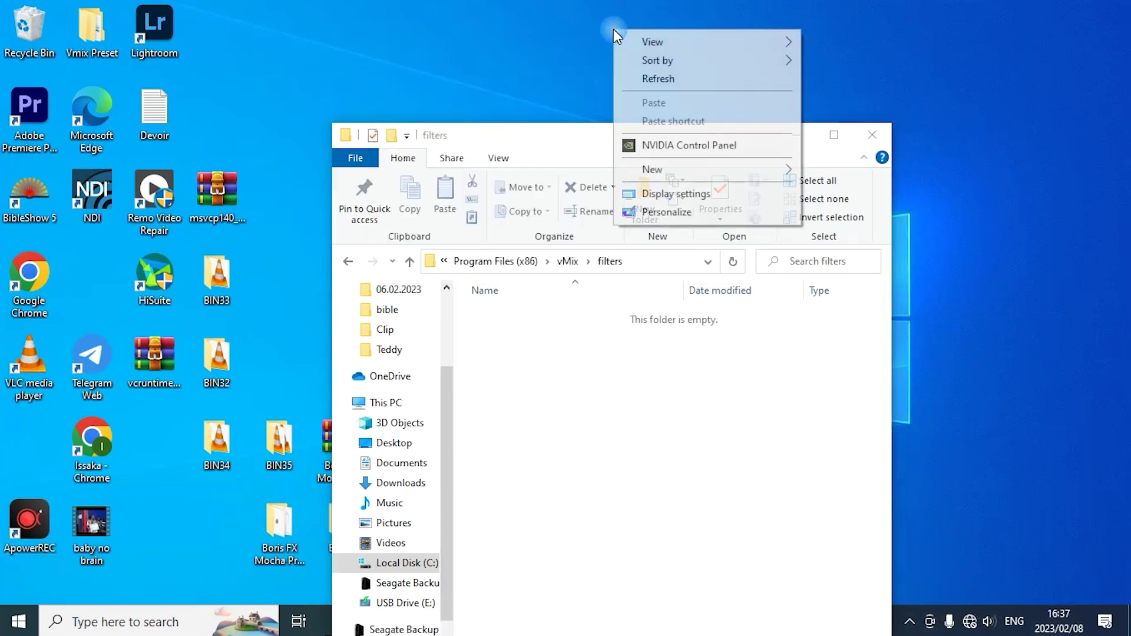
pyautogui.click(658, 78)
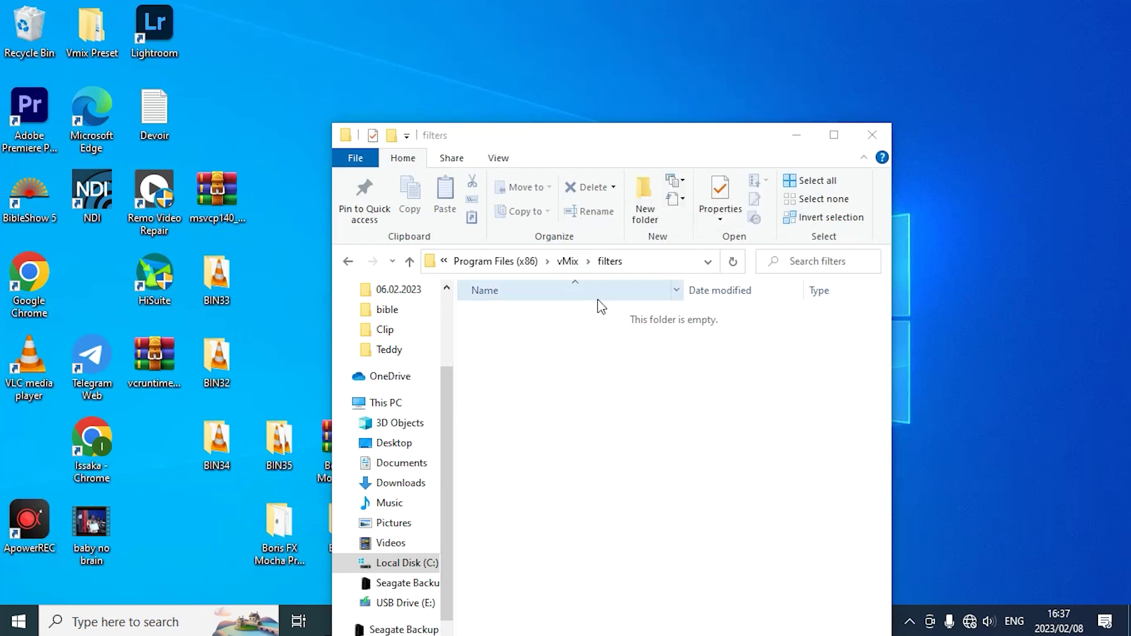
# Return to the vMix folder and delete the filters folder.
pyautogui.click(567, 261)
pyautogui.rightClick(495, 321)
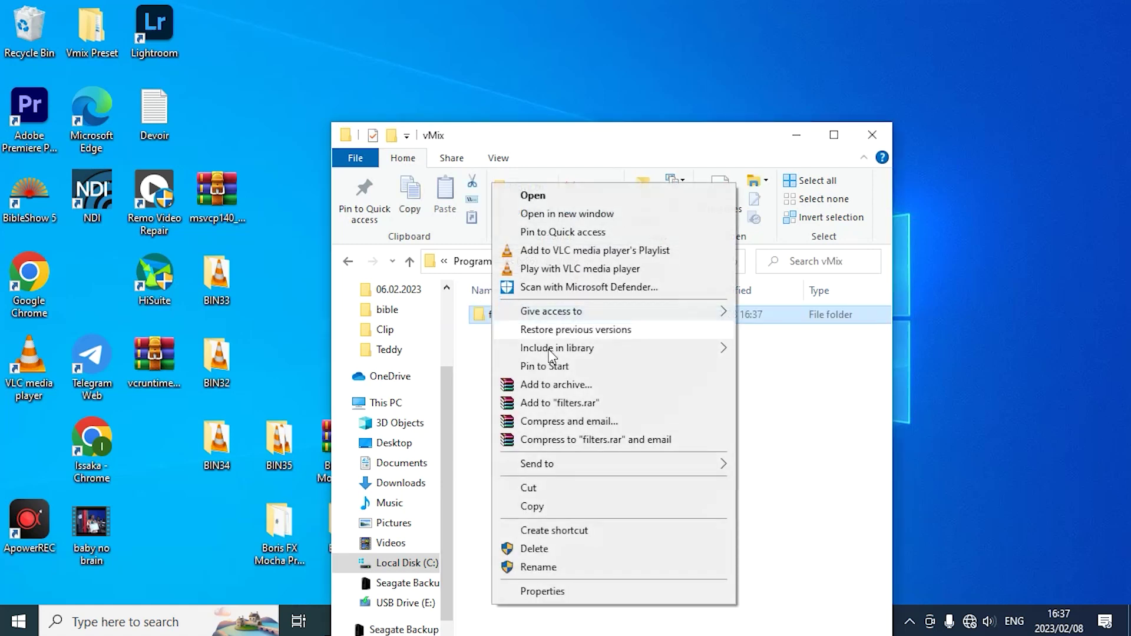
pyautogui.click(512, 549)
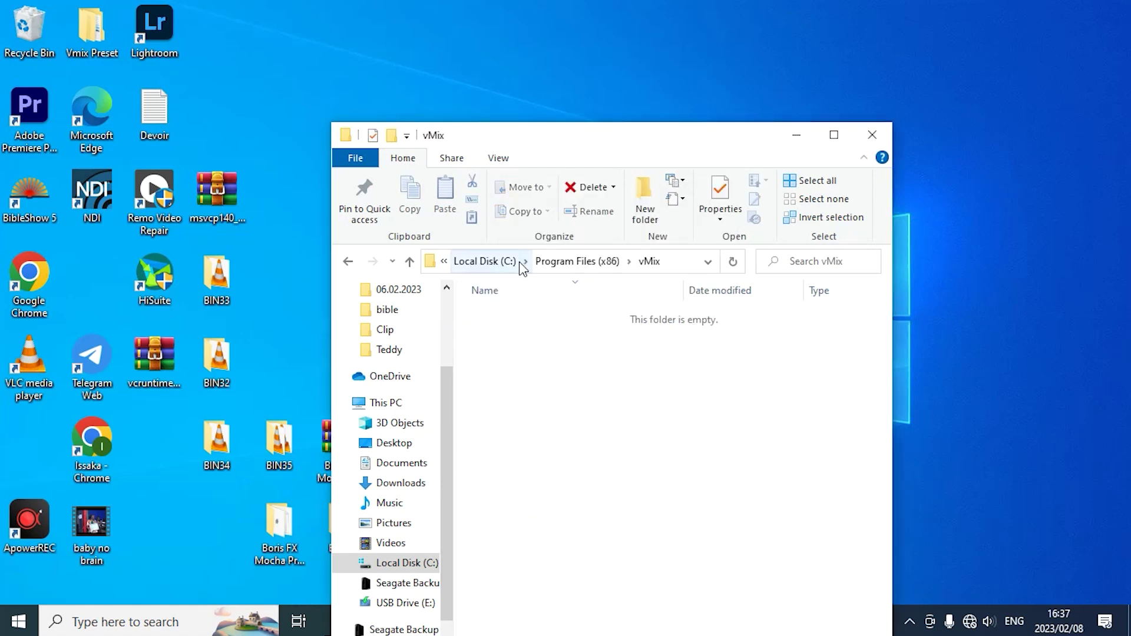
# Delete the vMix folder from Program Files (x86) and move the File Explorer window up.
pyautogui.click(565, 262)
pyautogui.scroll(-3, 536, 520)
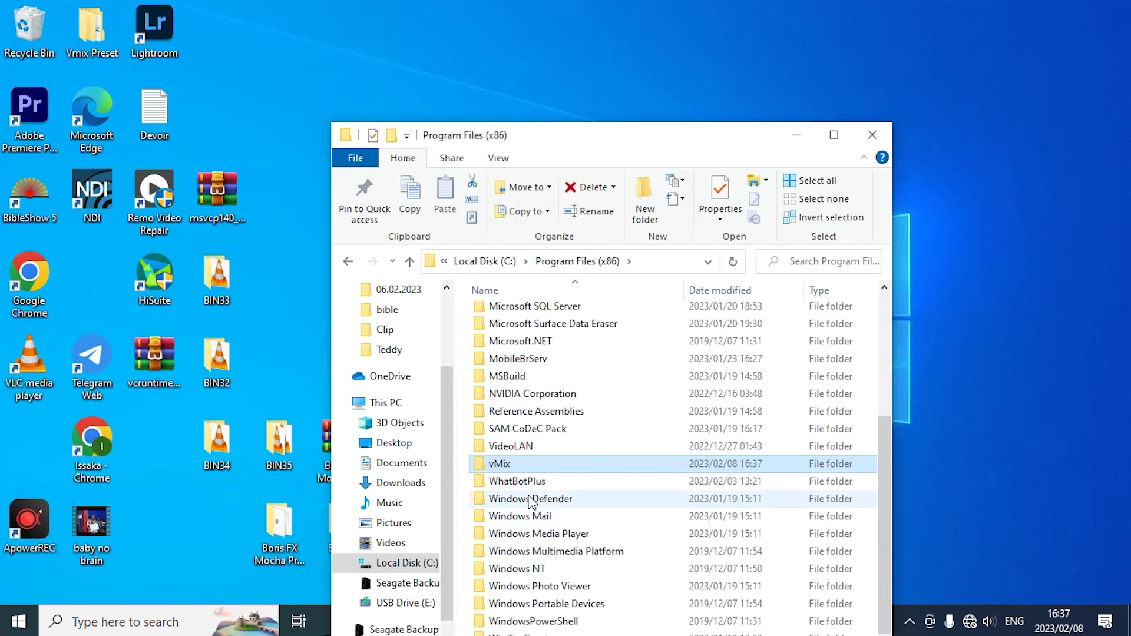
pyautogui.rightClick(501, 463)
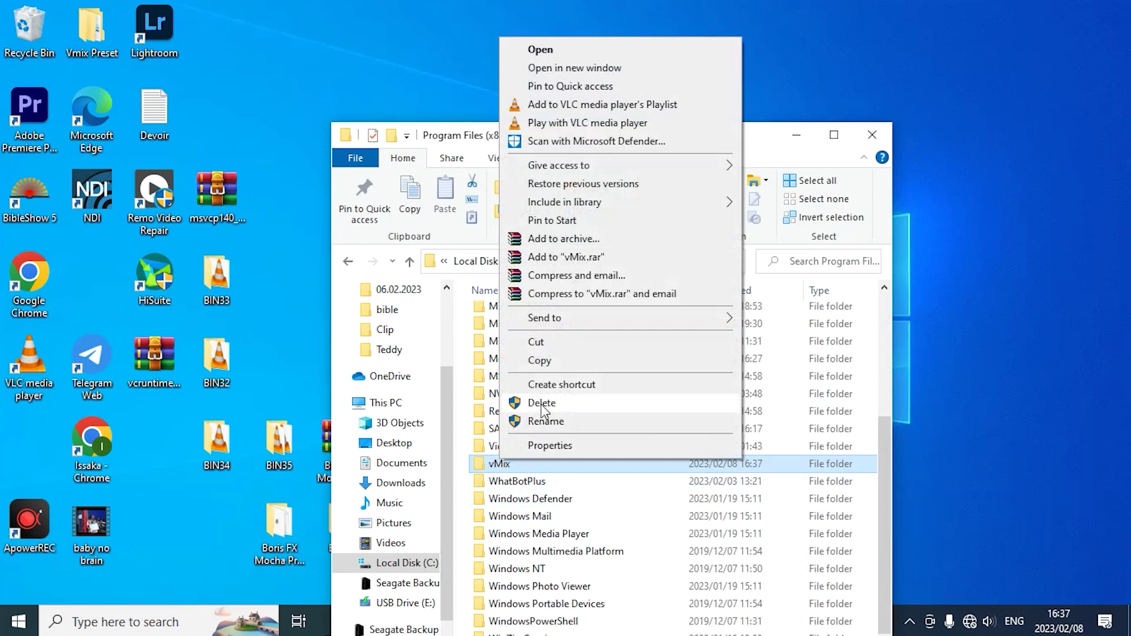
pyautogui.click(542, 405)
pyautogui.moveTo(612, 150); pyautogui.dragTo(563, 29)
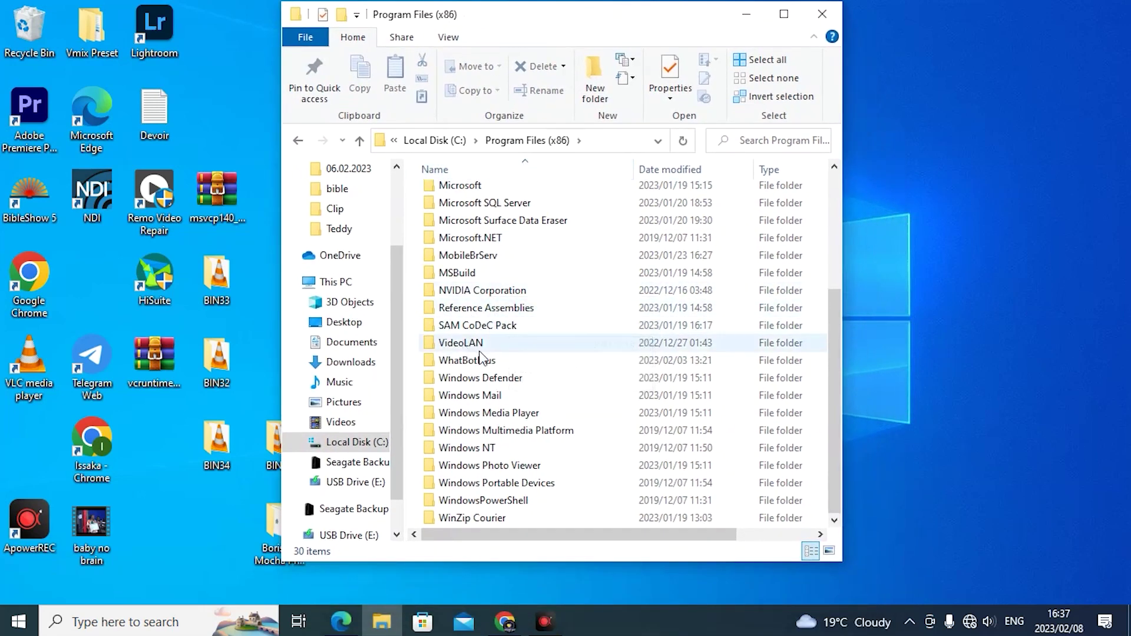
# Go to Local Disk (C:), widen the File Explorer window, and turn off the display of hidden items.
pyautogui.click(446, 143)
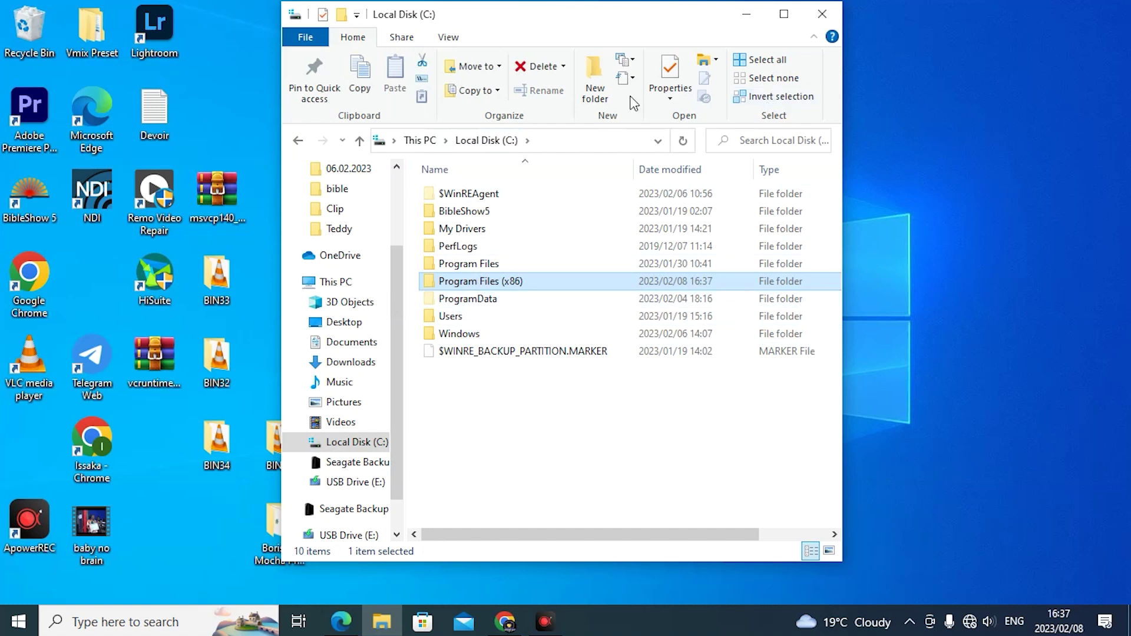
pyautogui.click(411, 39)
pyautogui.click(457, 39)
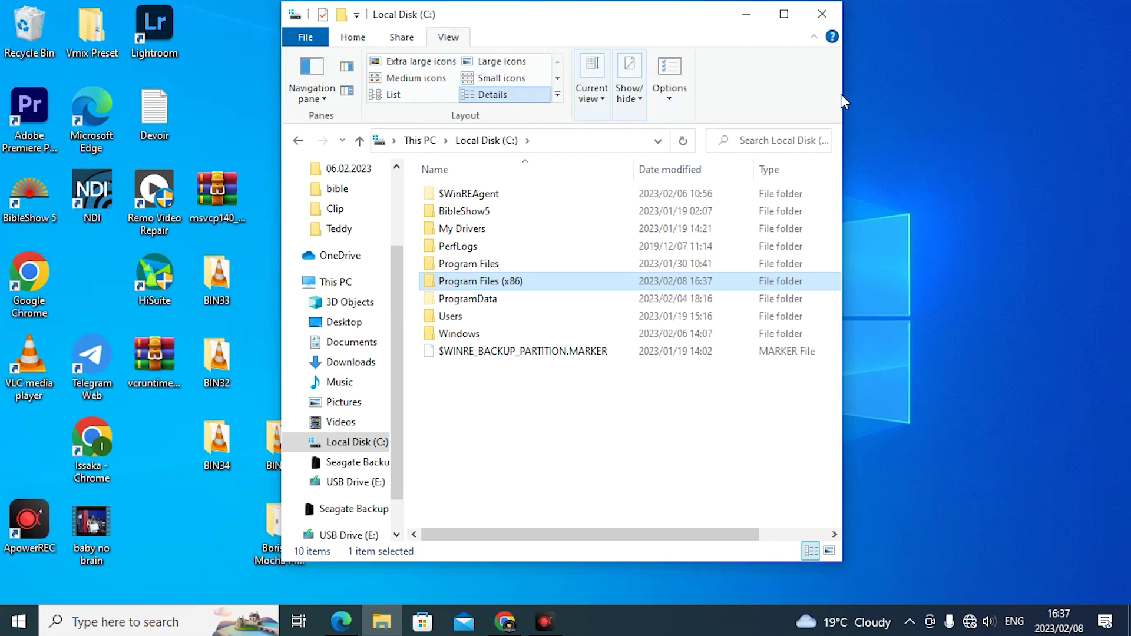
pyautogui.moveTo(842, 83); pyautogui.dragTo(1000, 87)
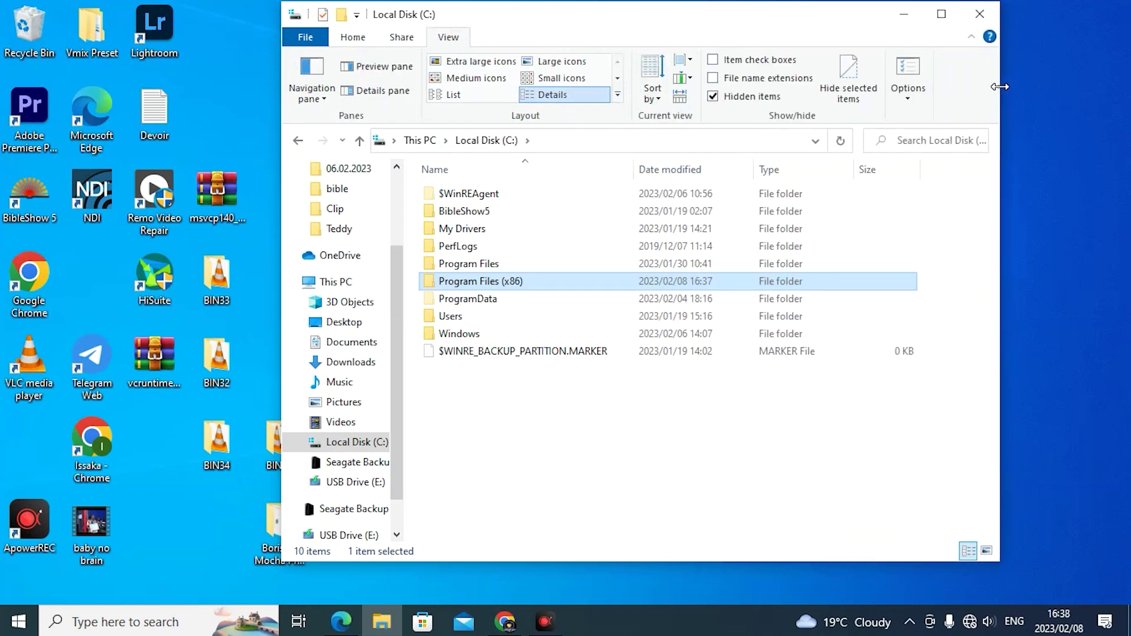
pyautogui.click(715, 99)
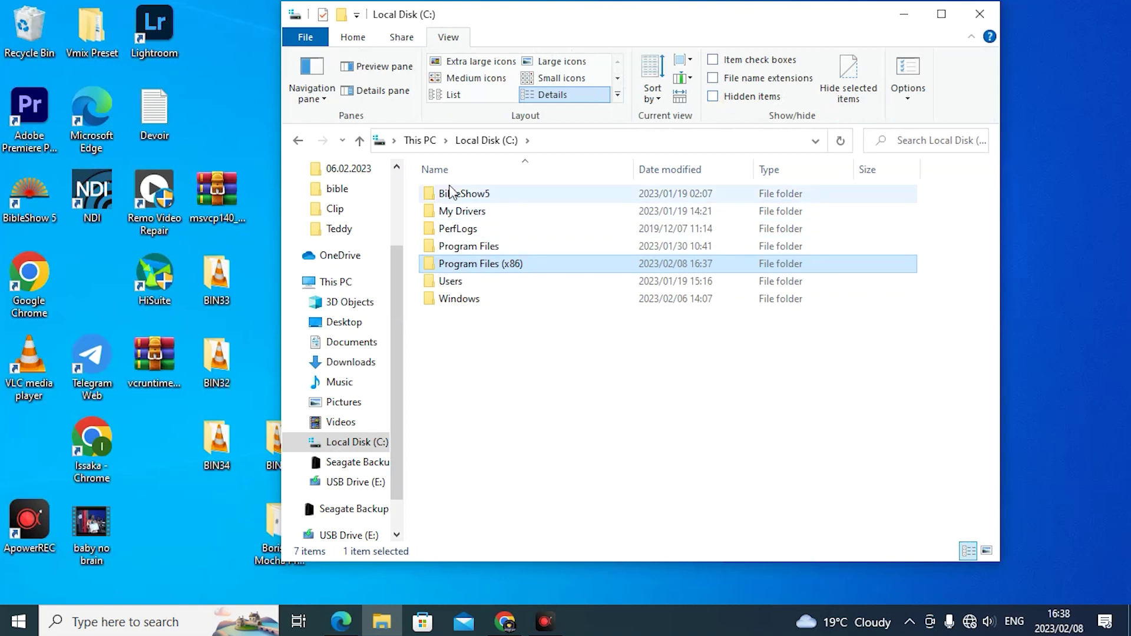
# Turn on the display of hidden items for Local Disk (C:).
pyautogui.click(489, 348)
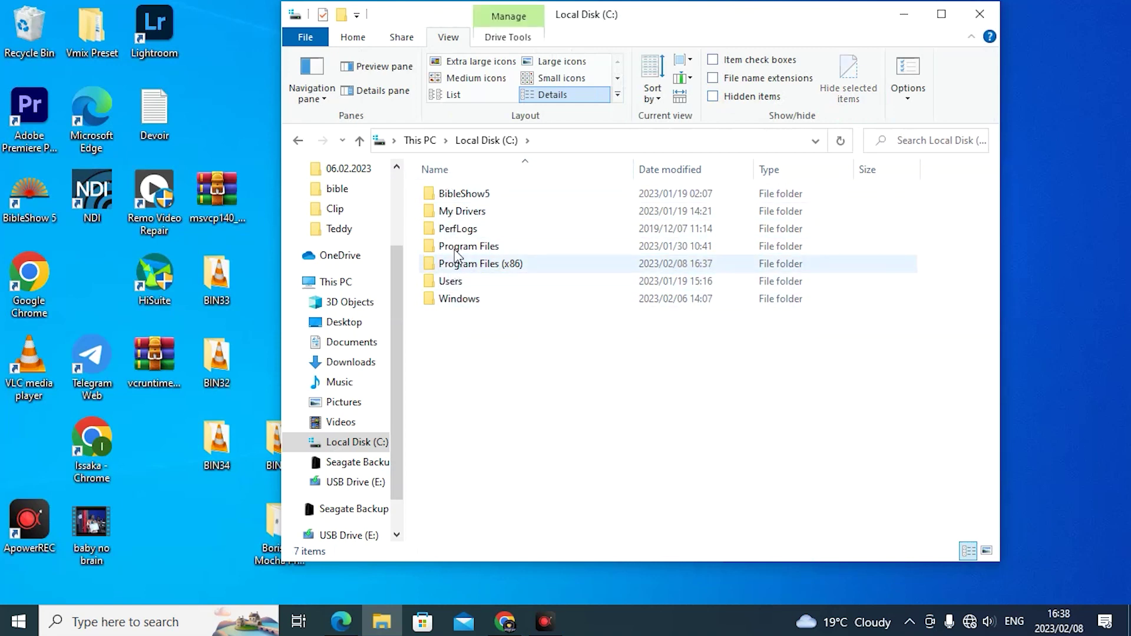
pyautogui.click(465, 264)
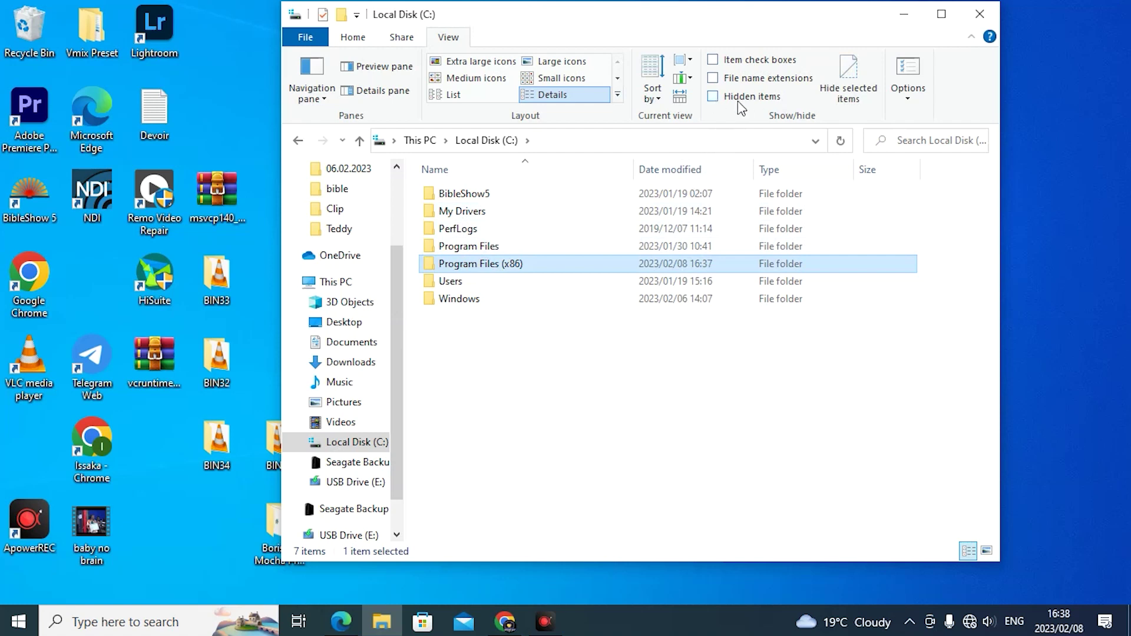
pyautogui.click(356, 40)
pyautogui.click(457, 59)
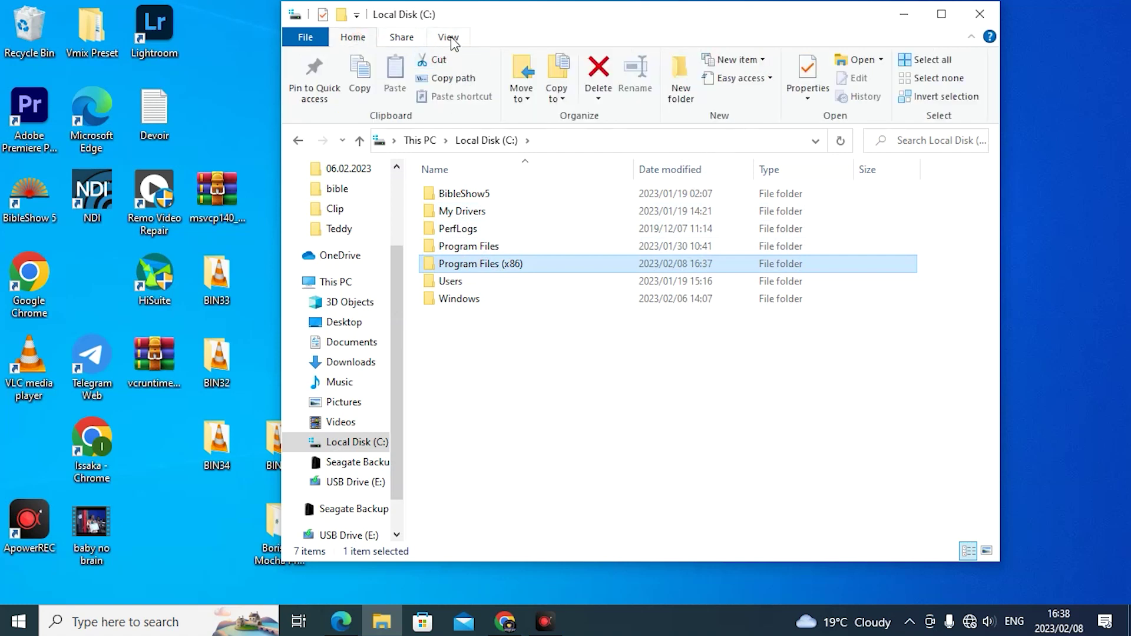
pyautogui.click(450, 37)
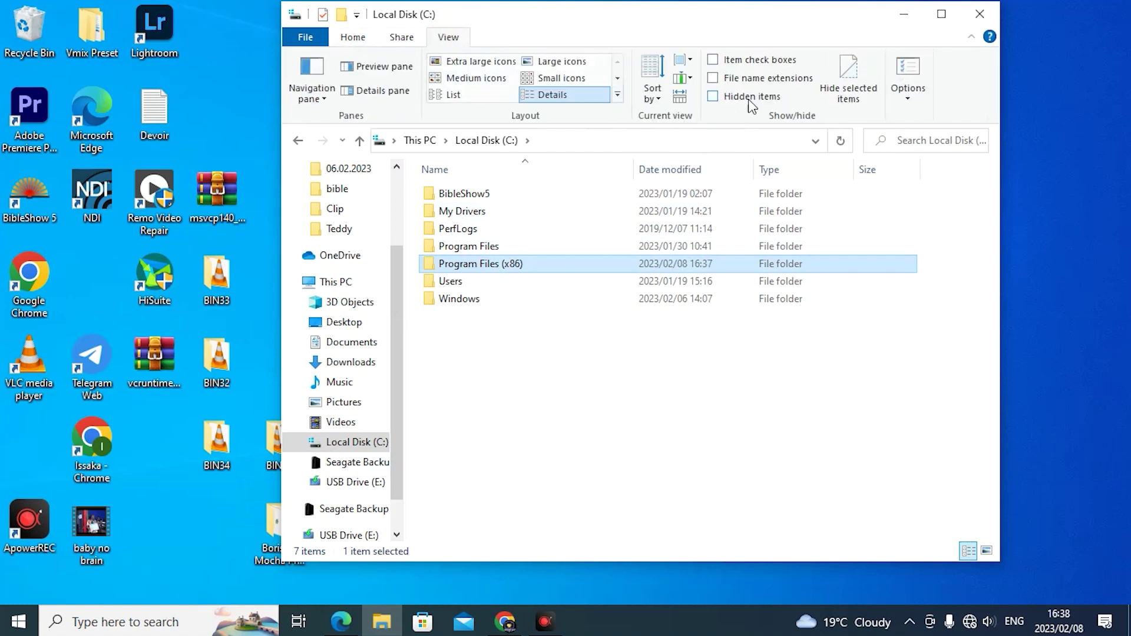
pyautogui.click(714, 97)
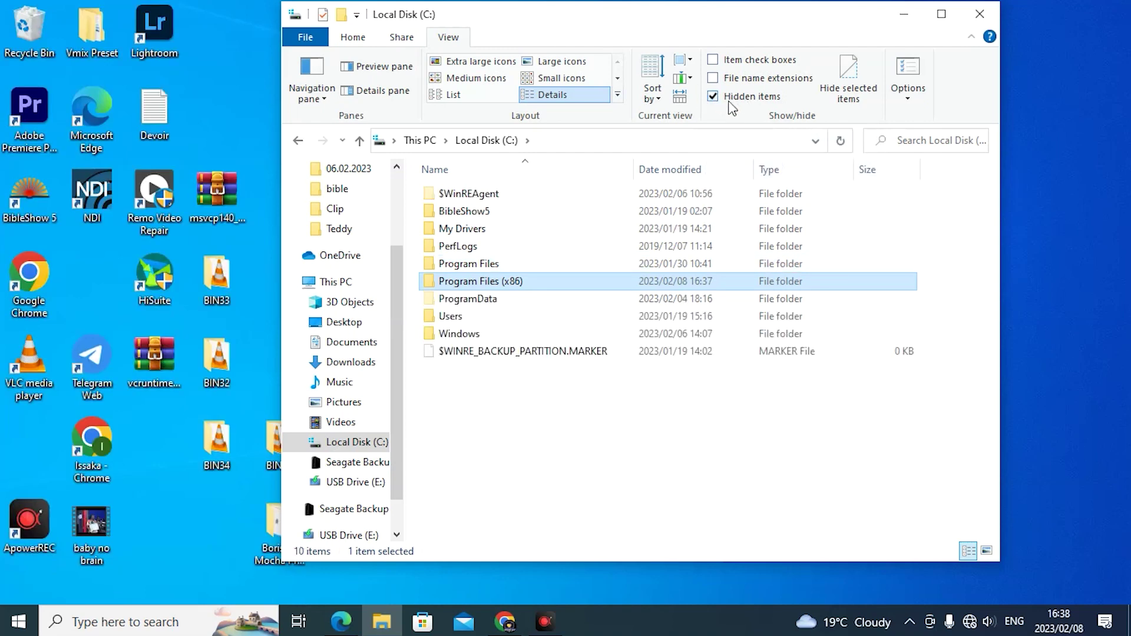
# Open the hidden ProgramData folder on drive C and delete its vMix folder.
pyautogui.doubleClick(461, 300)
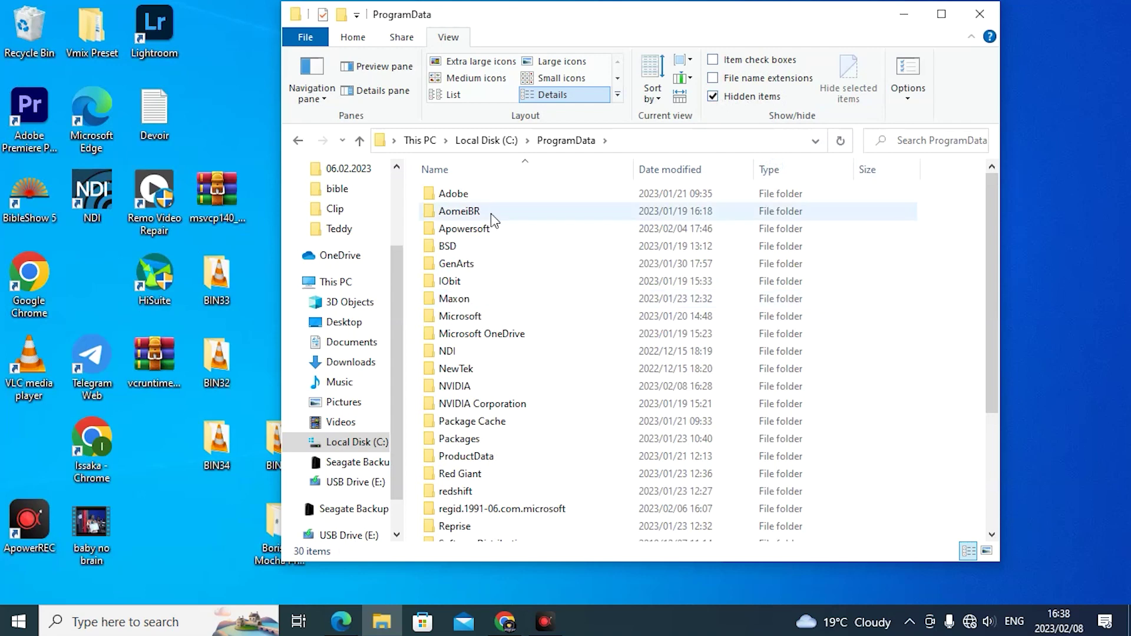
pyautogui.scroll(-1, 469, 446)
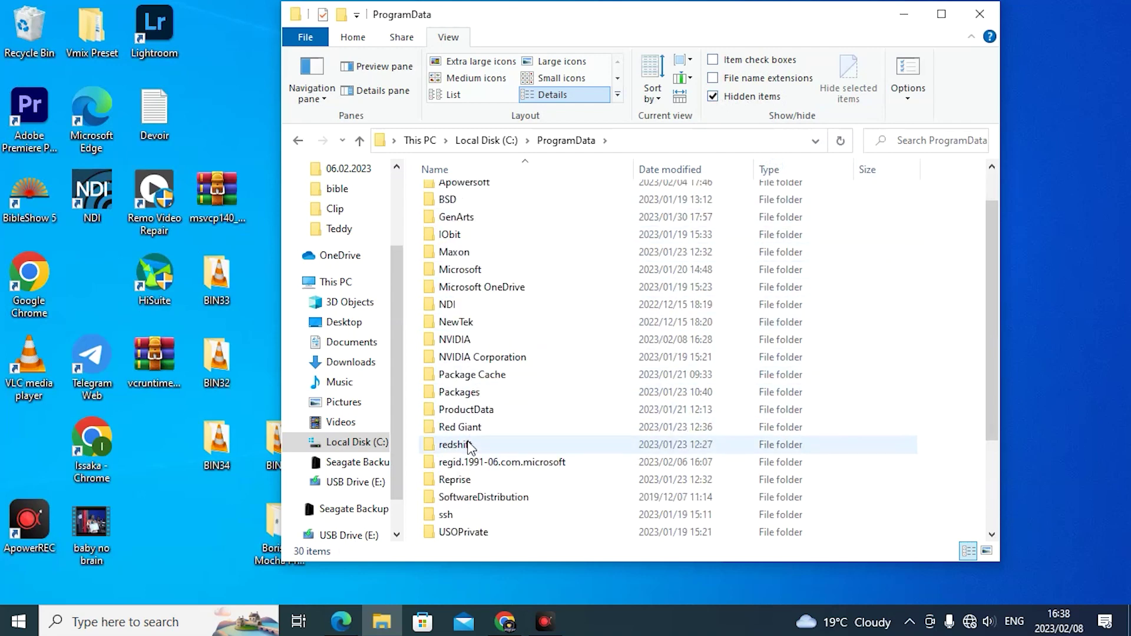
pyautogui.scroll(-2, 469, 446)
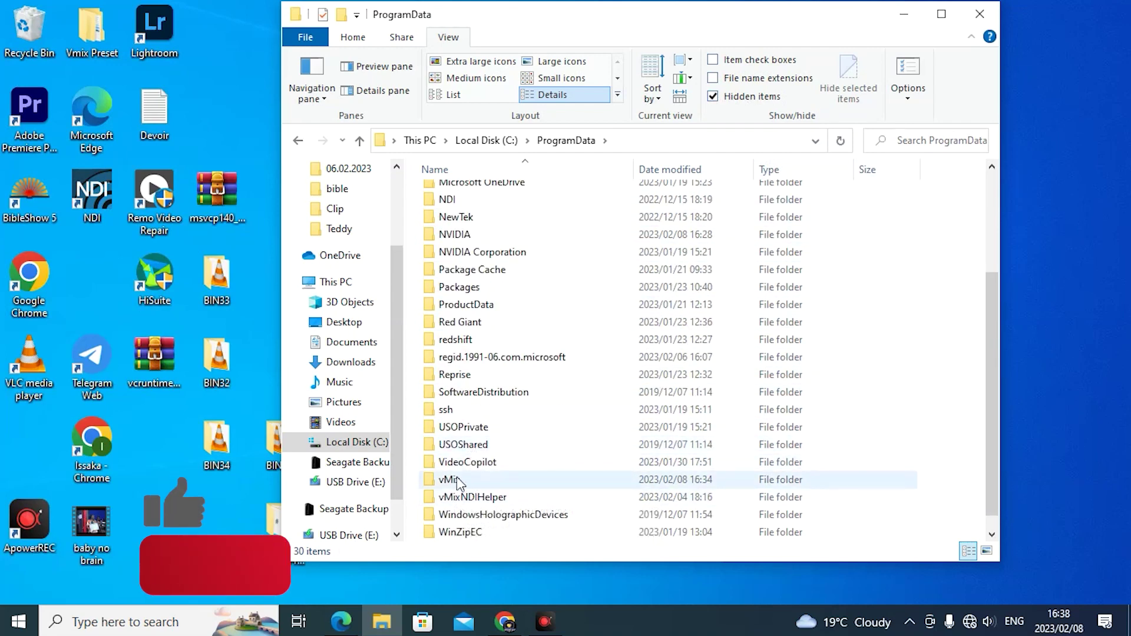
pyautogui.click(449, 480)
pyautogui.rightClick(443, 480)
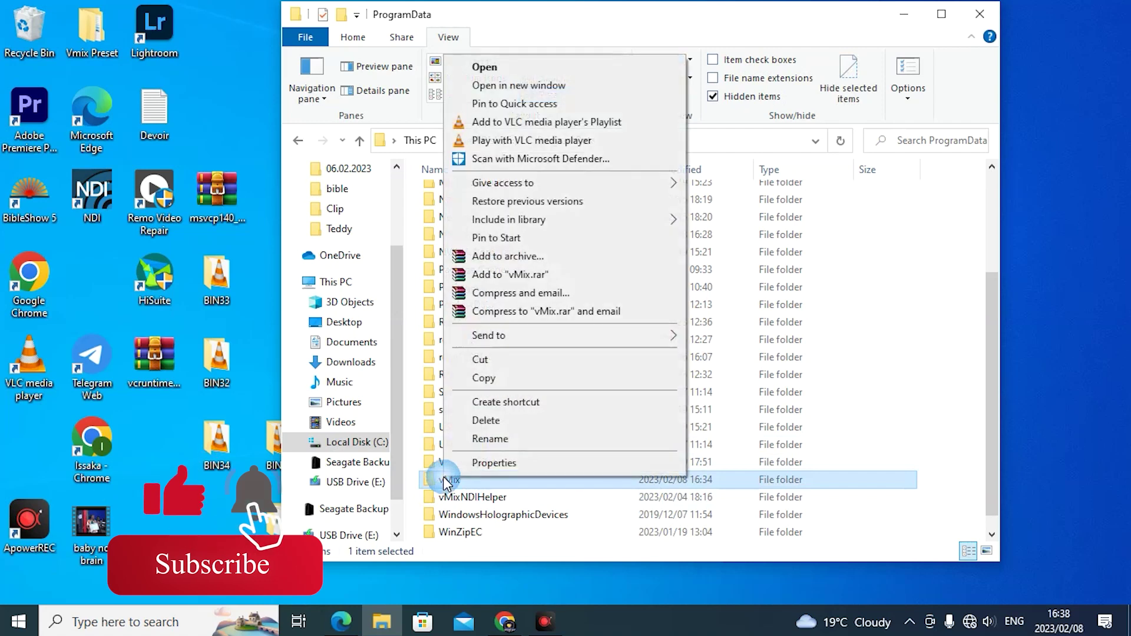
pyautogui.click(486, 420)
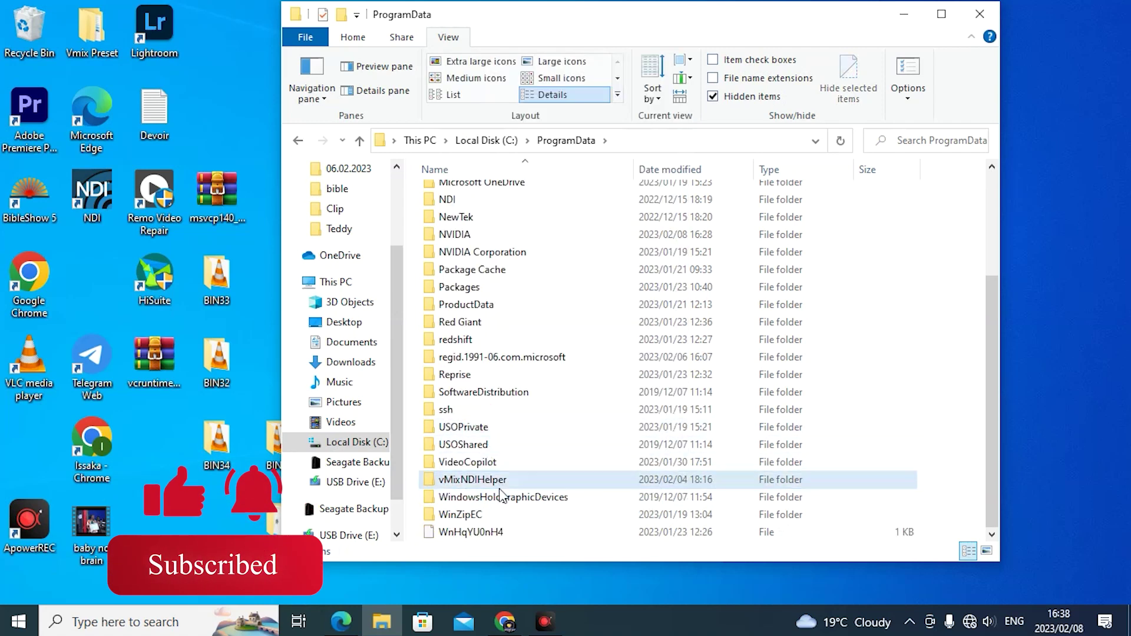
# Delete the vMixNDIHelper folder from ProgramData and check the remaining folders for other vMix leftovers.
pyautogui.rightClick(448, 479)
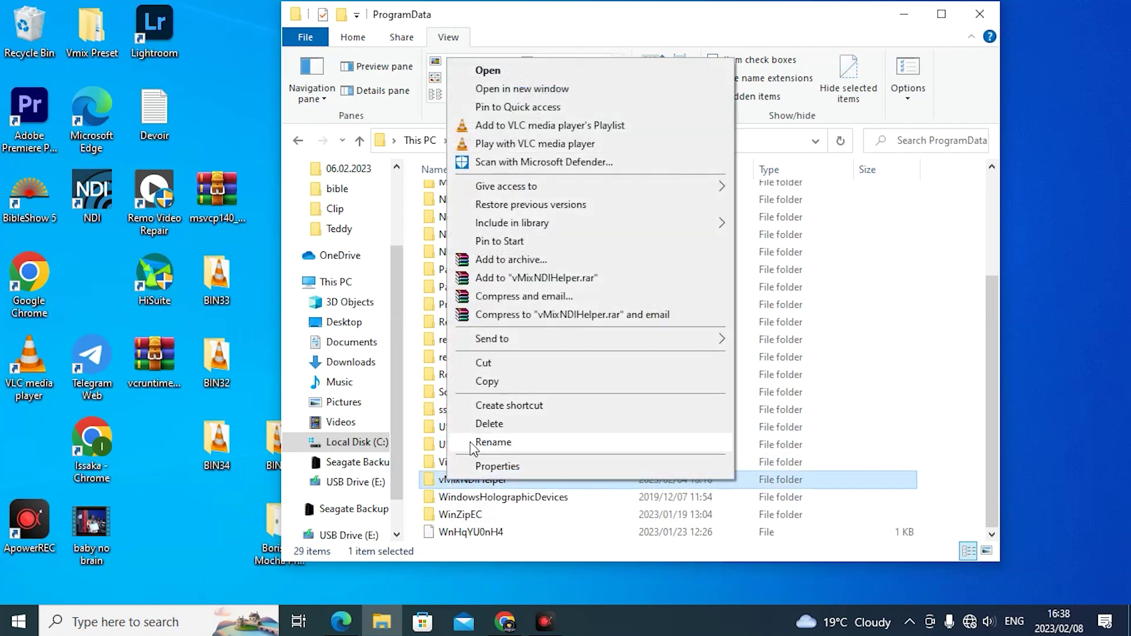
pyautogui.click(487, 423)
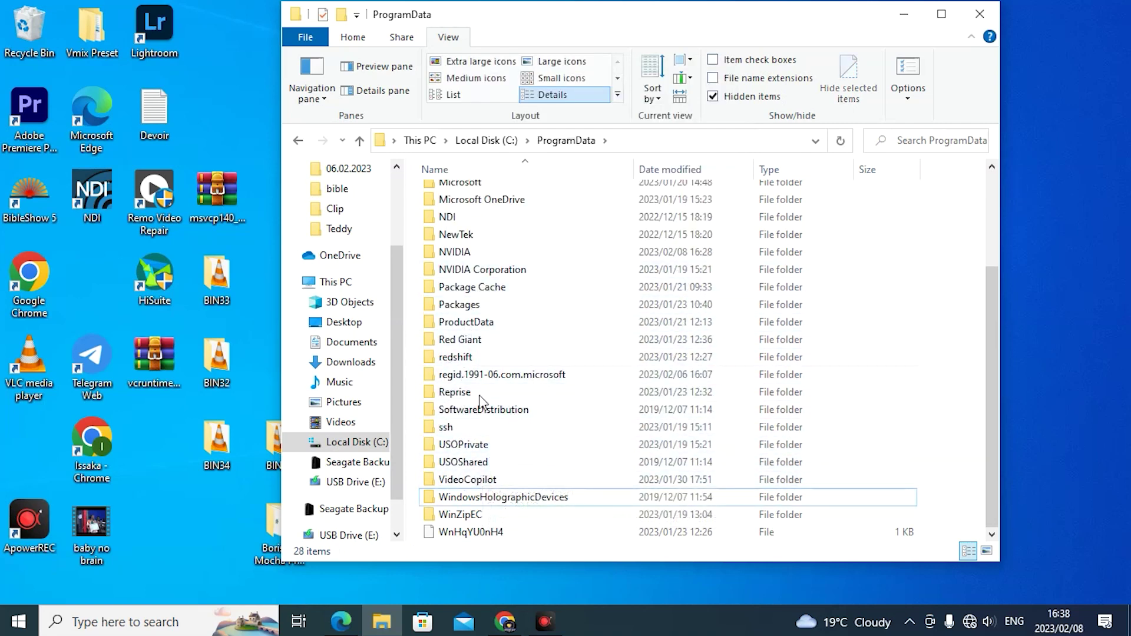
pyautogui.scroll(3, 466, 454)
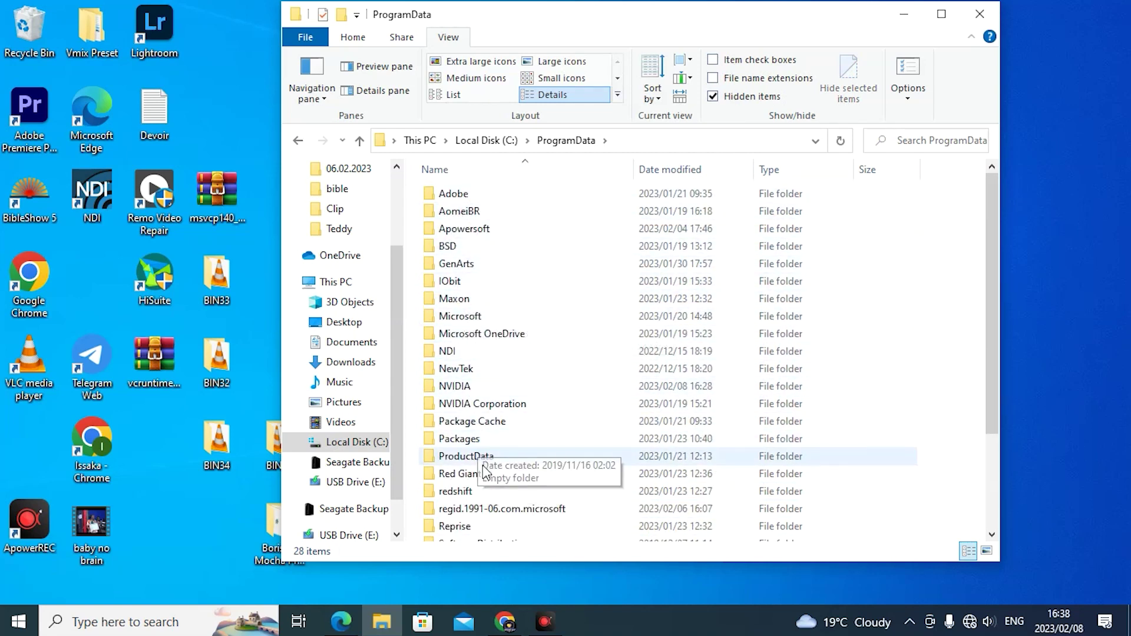
pyautogui.scroll(-3, 506, 457)
# Check the Local and Roaming folders in the Default user's AppData for vMix leftovers, and return to the Users folder.
pyautogui.click(491, 140)
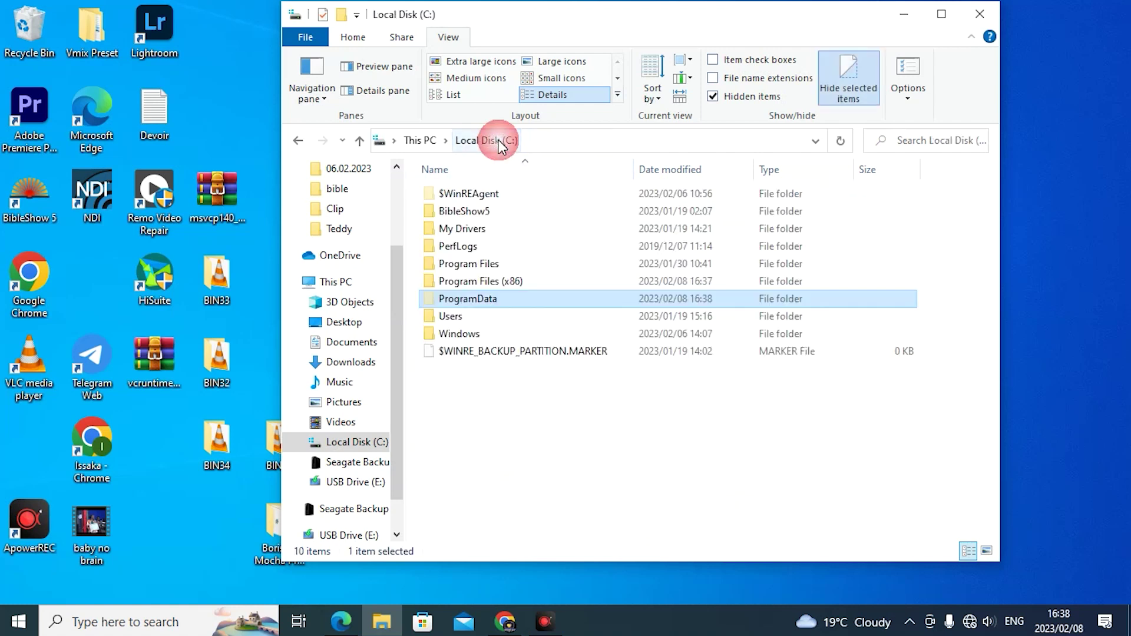
pyautogui.doubleClick(458, 318)
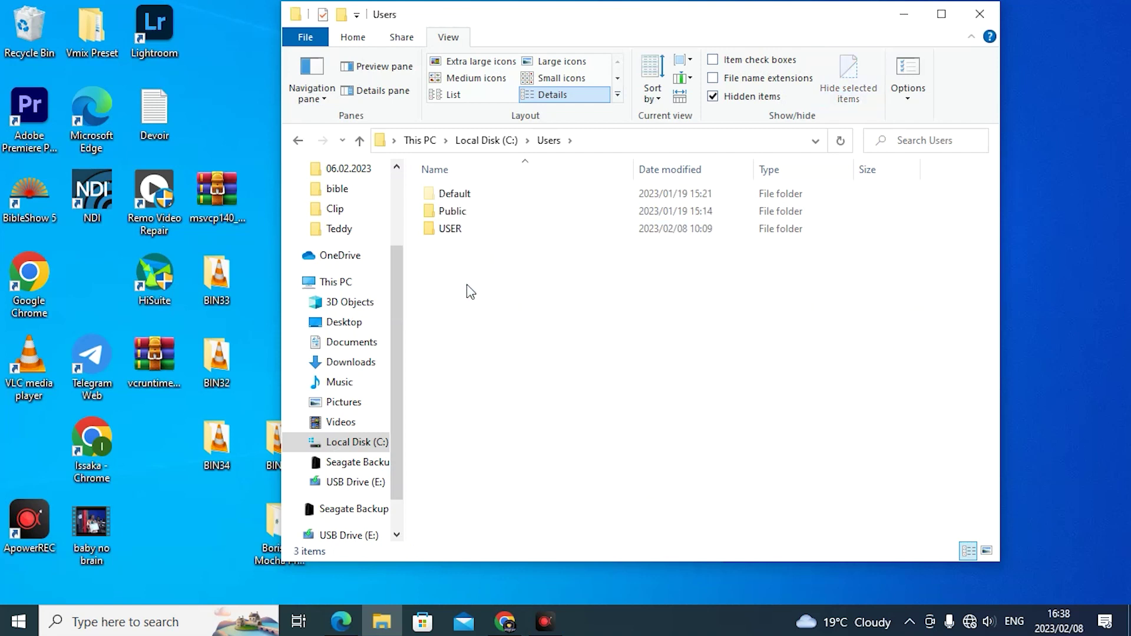
pyautogui.doubleClick(454, 195)
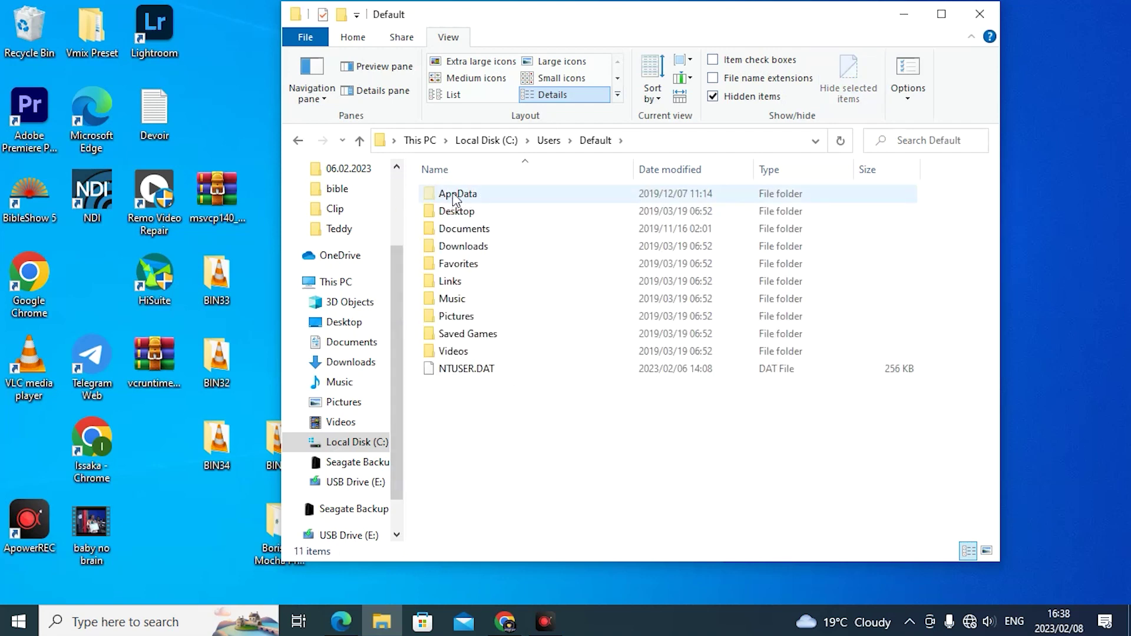
pyautogui.doubleClick(450, 195)
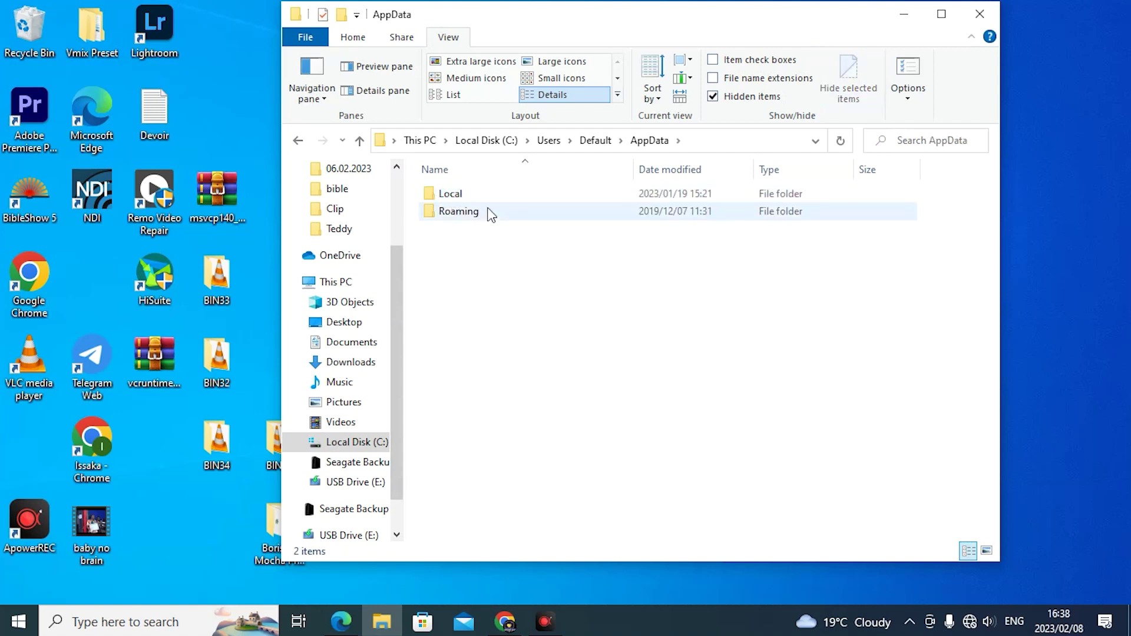
pyautogui.doubleClick(451, 195)
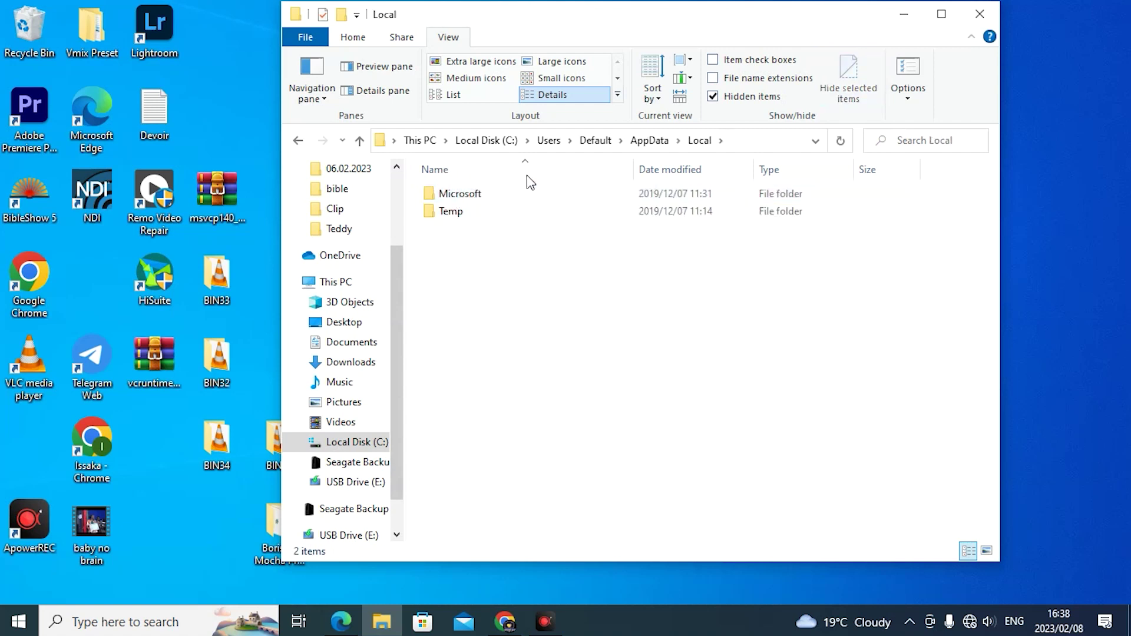
pyautogui.click(649, 141)
pyautogui.doubleClick(462, 212)
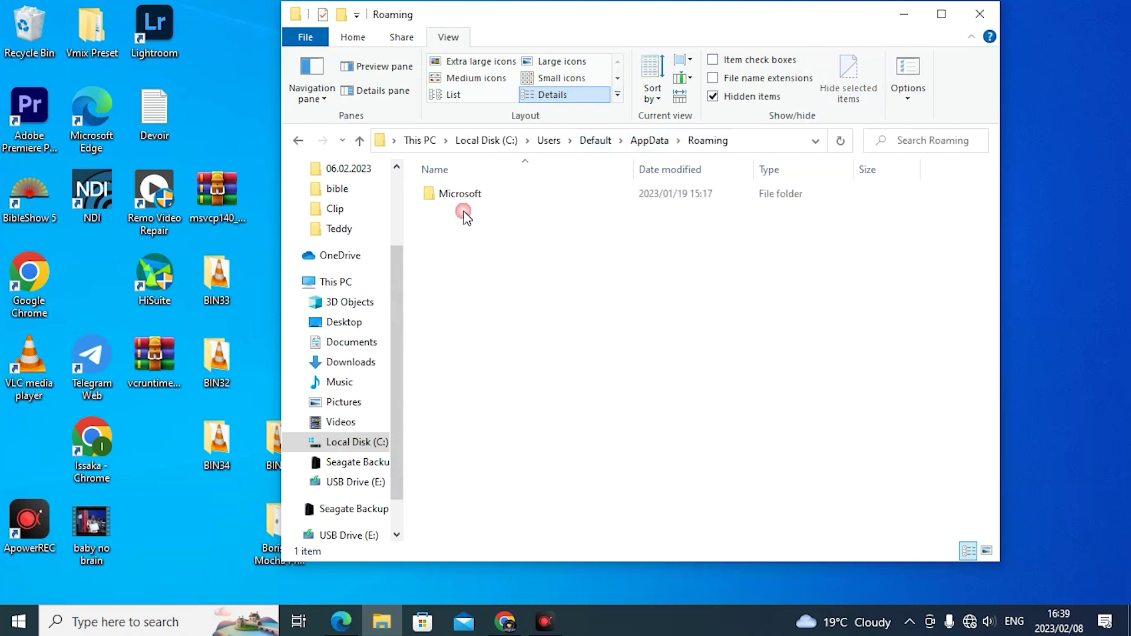
pyautogui.click(649, 142)
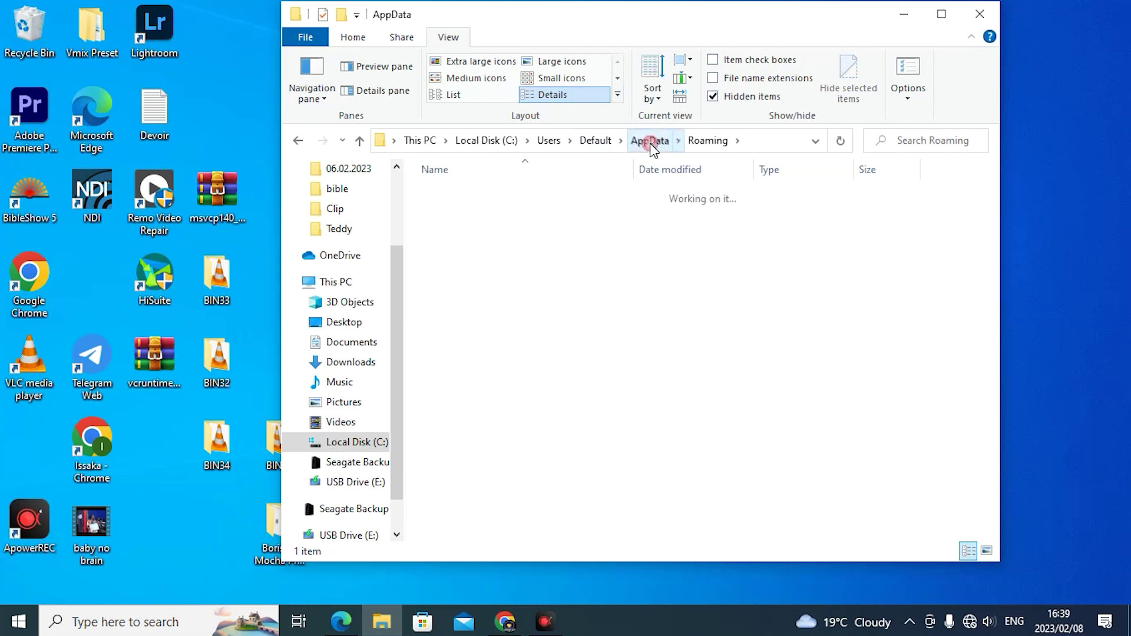
pyautogui.click(611, 144)
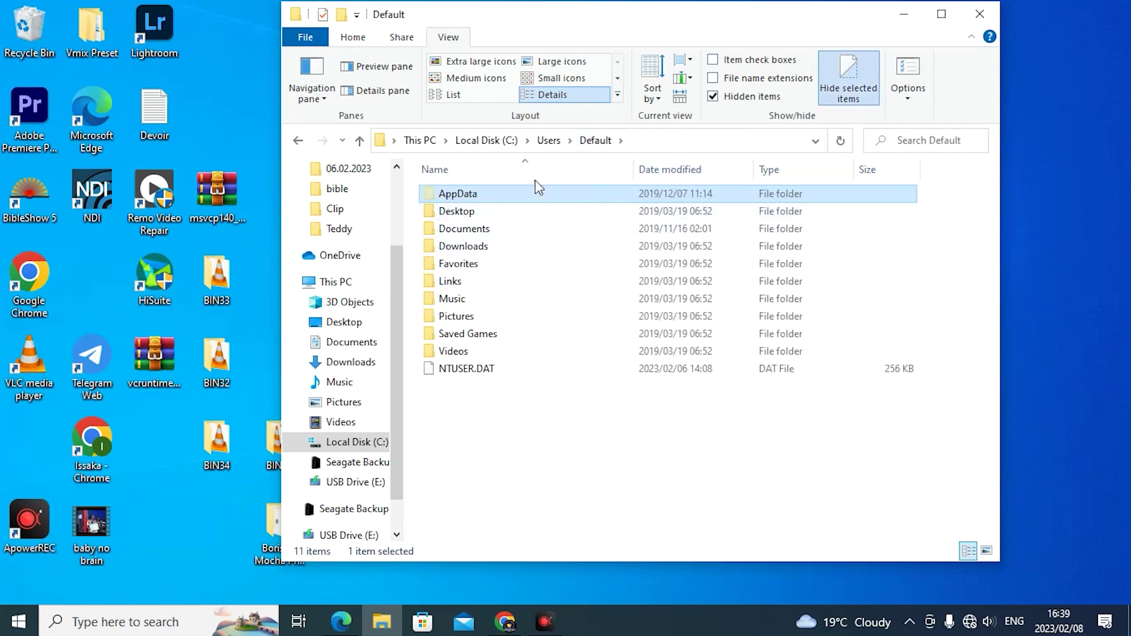
pyautogui.click(555, 140)
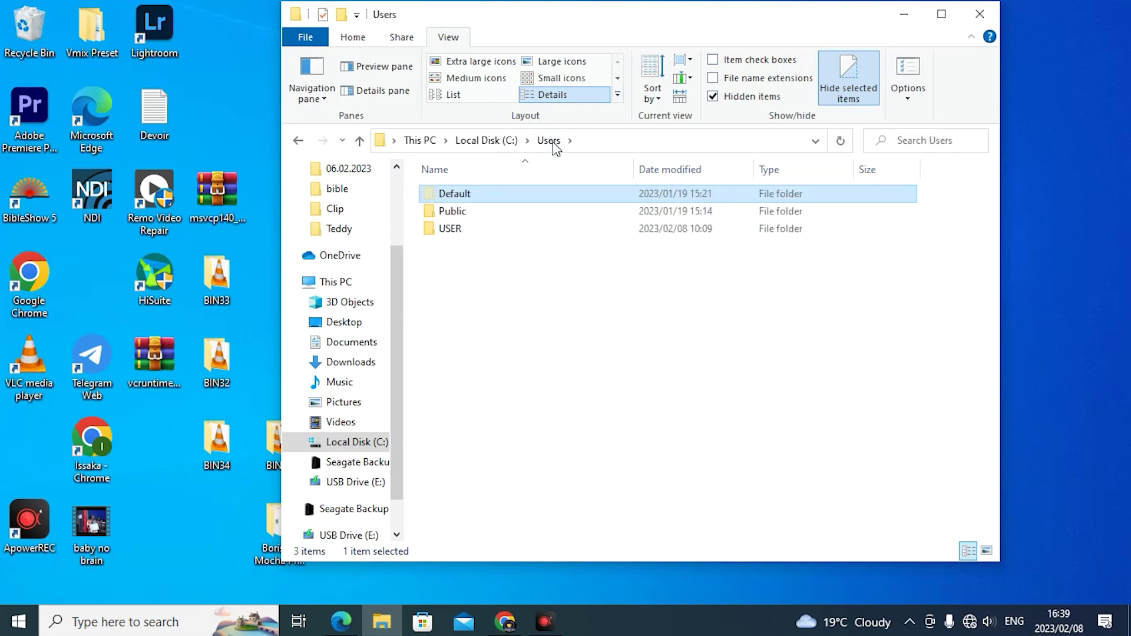
# Open the Local folder inside the AppData folder of the USER profile.
pyautogui.doubleClick(450, 228)
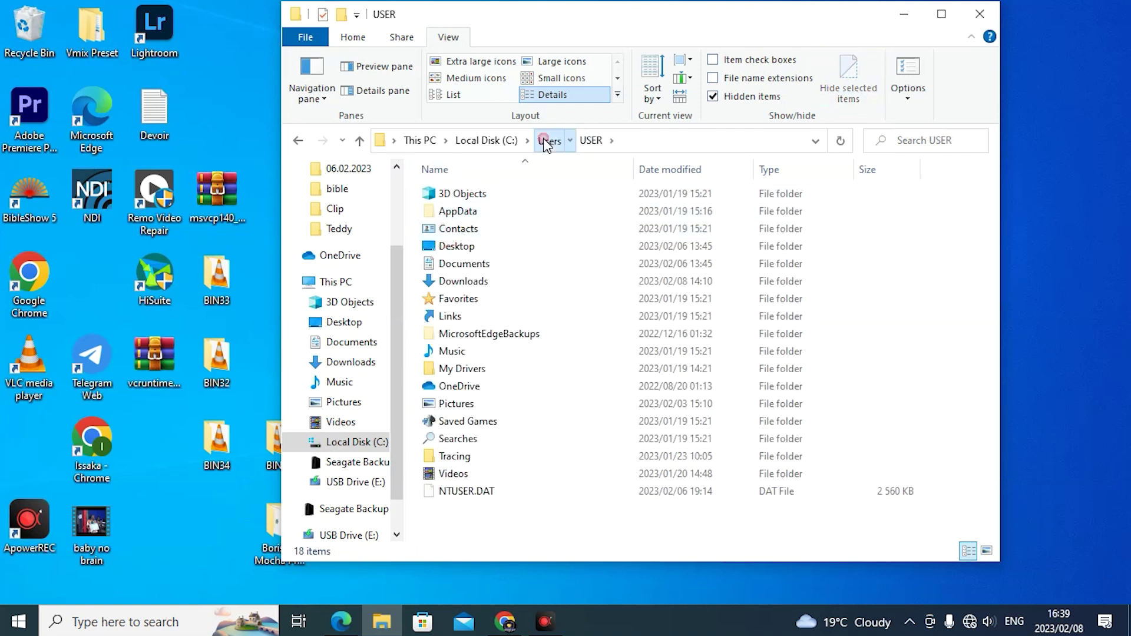
pyautogui.click(545, 140)
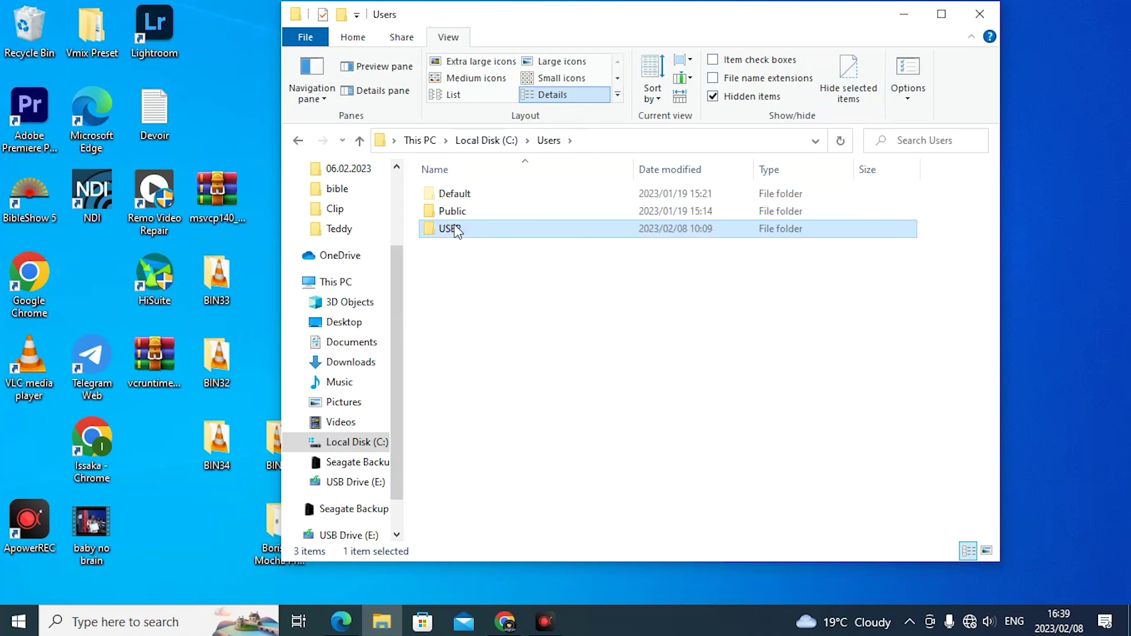
pyautogui.moveTo(454, 231)
pyautogui.doubleClick(452, 228)
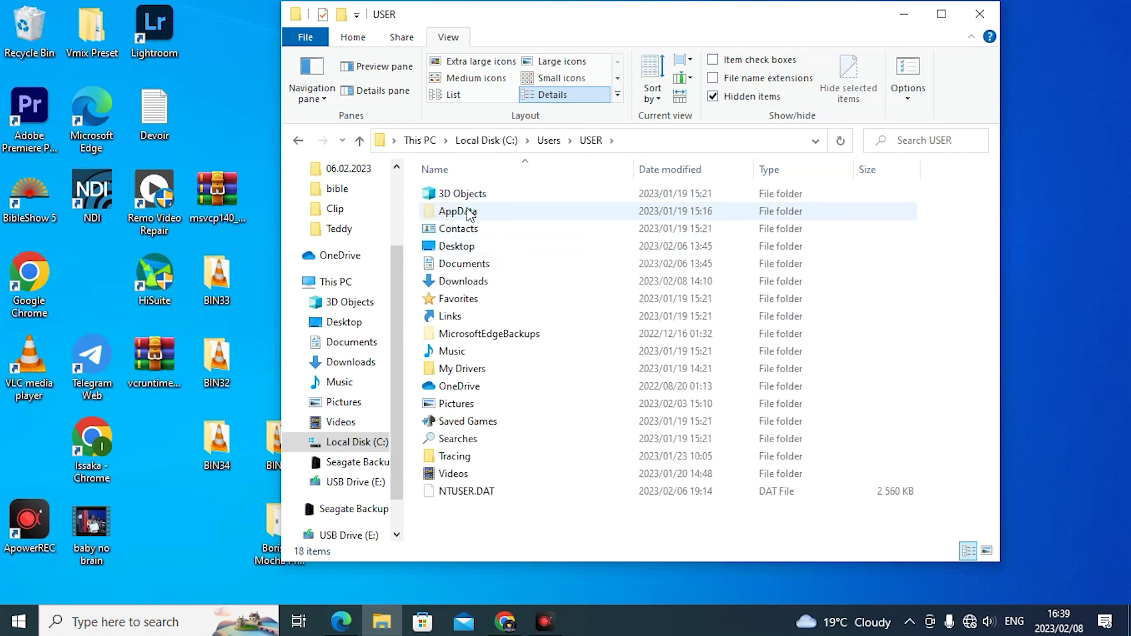
pyautogui.doubleClick(454, 212)
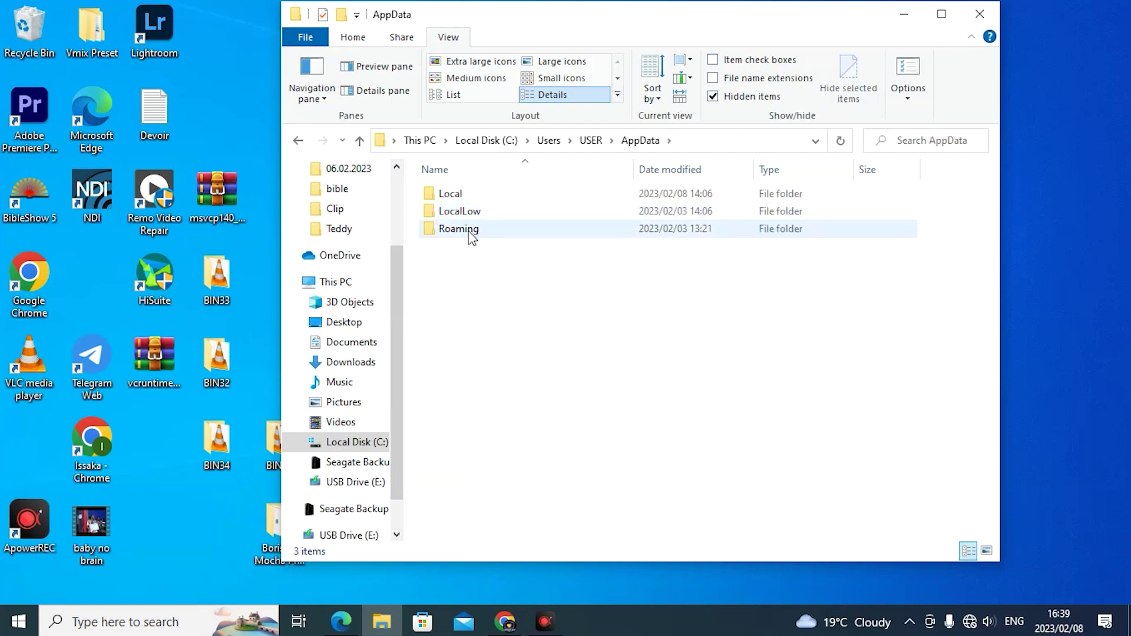
pyautogui.doubleClick(454, 194)
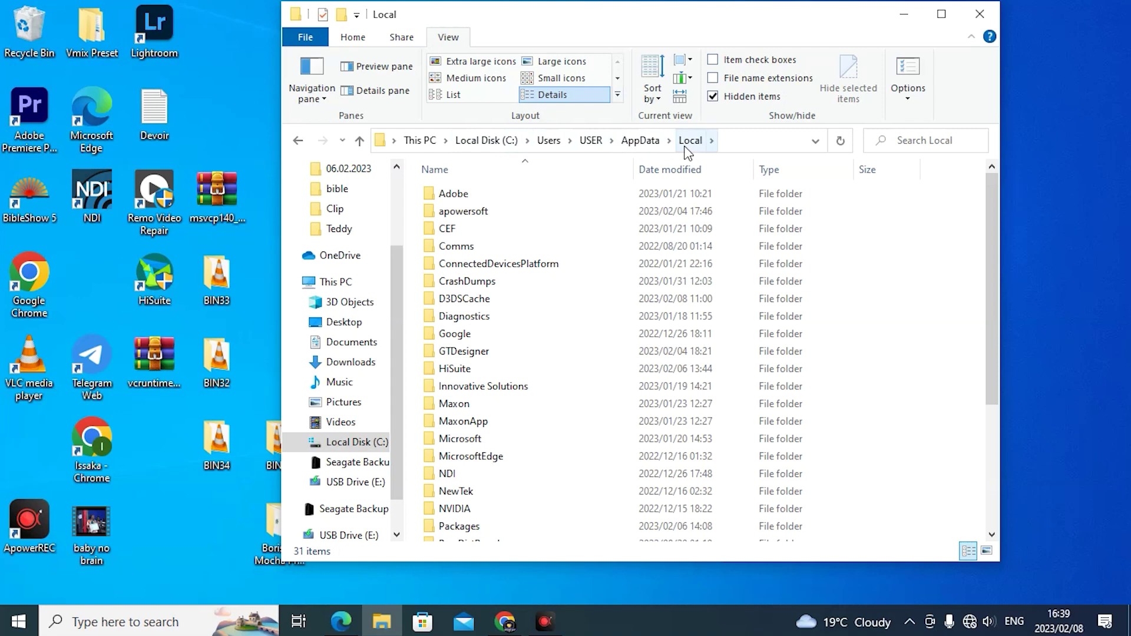
# Delete the StudioCoast Pty Ltd and StudioCoast_Pty_Ltd folders from the USER profile's Local folder.
pyautogui.scroll(-1, 465, 521)
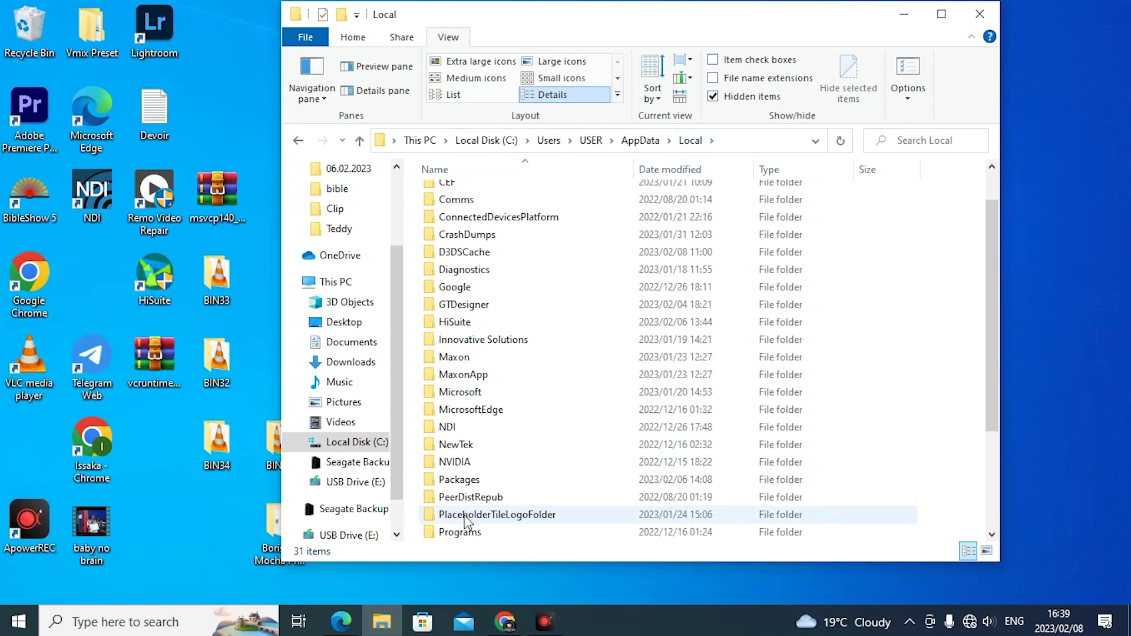
pyautogui.scroll(-3, 465, 521)
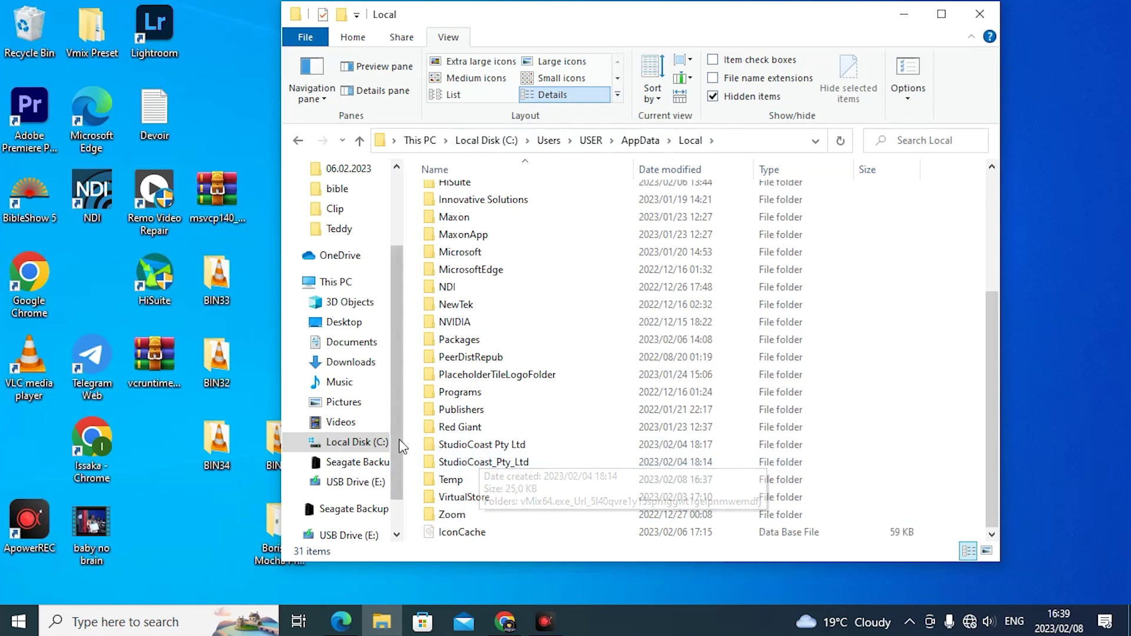
pyautogui.moveTo(411, 440); pyautogui.dragTo(499, 467)
pyautogui.rightClick(495, 468)
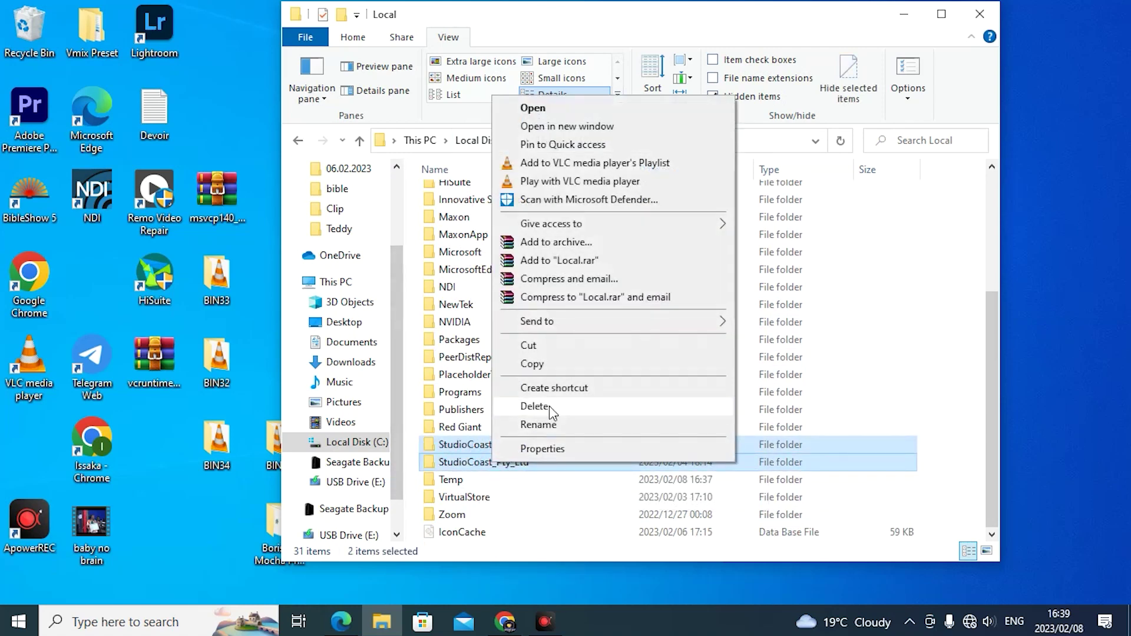
pyautogui.click(534, 406)
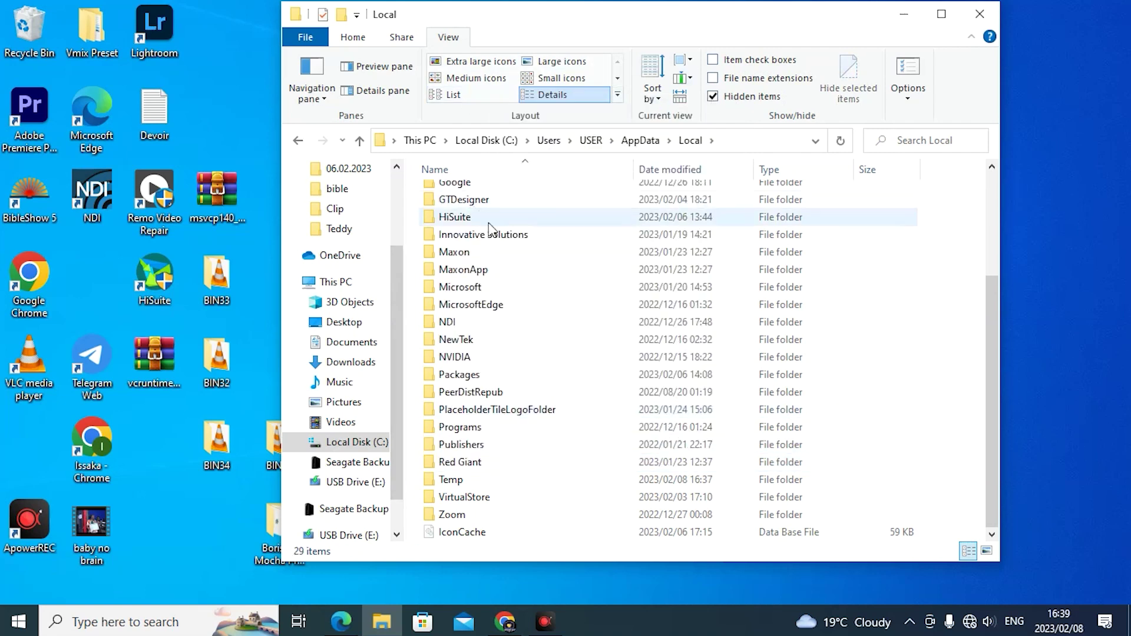
# Look through the rest of the Local folder for any other vMix-related folders.
pyautogui.scroll(3, 498, 396)
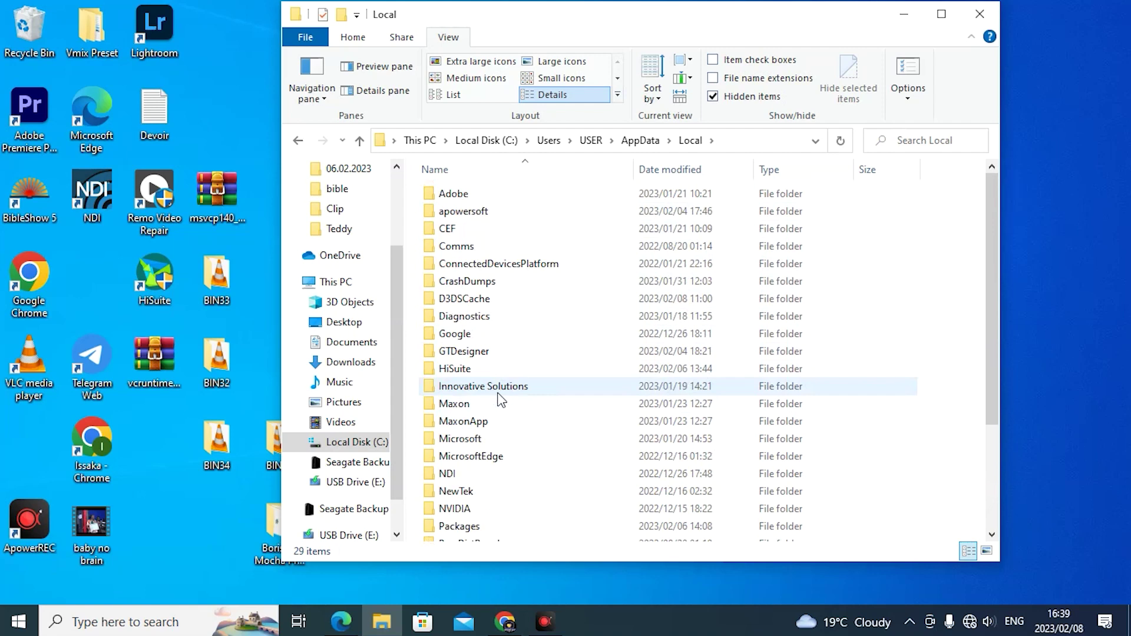
pyautogui.scroll(-3, 498, 397)
pyautogui.scroll(1, 499, 396)
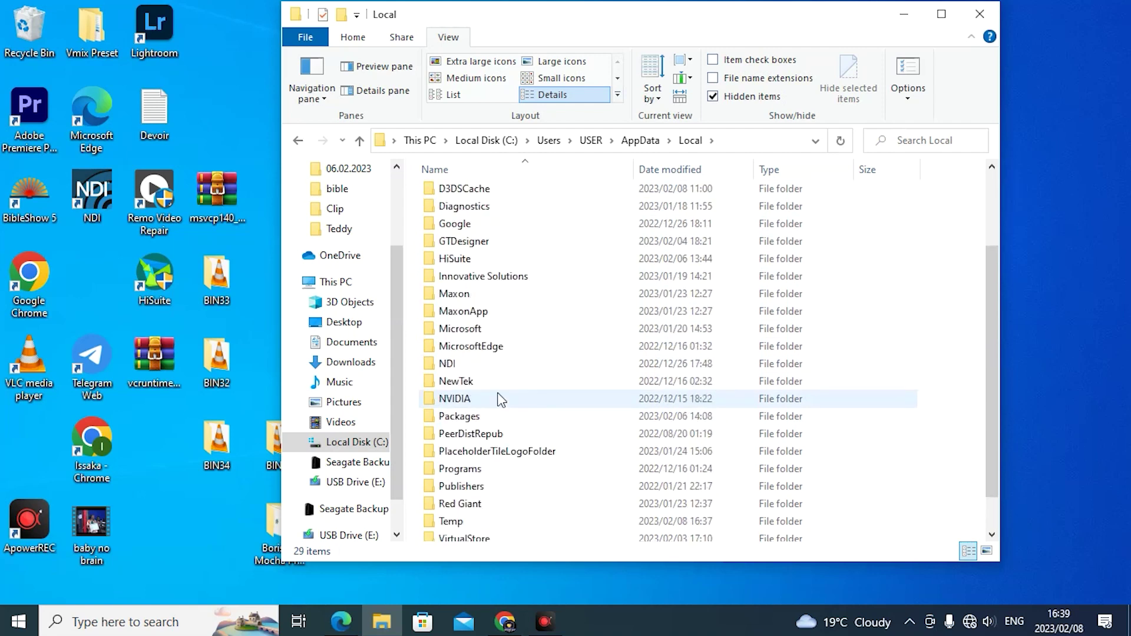
pyautogui.scroll(-1, 500, 400)
pyautogui.scroll(3, 499, 397)
# Return to Local Disk (C:) and empty the Recycle Bin, permanently deleting its items.
pyautogui.click(489, 140)
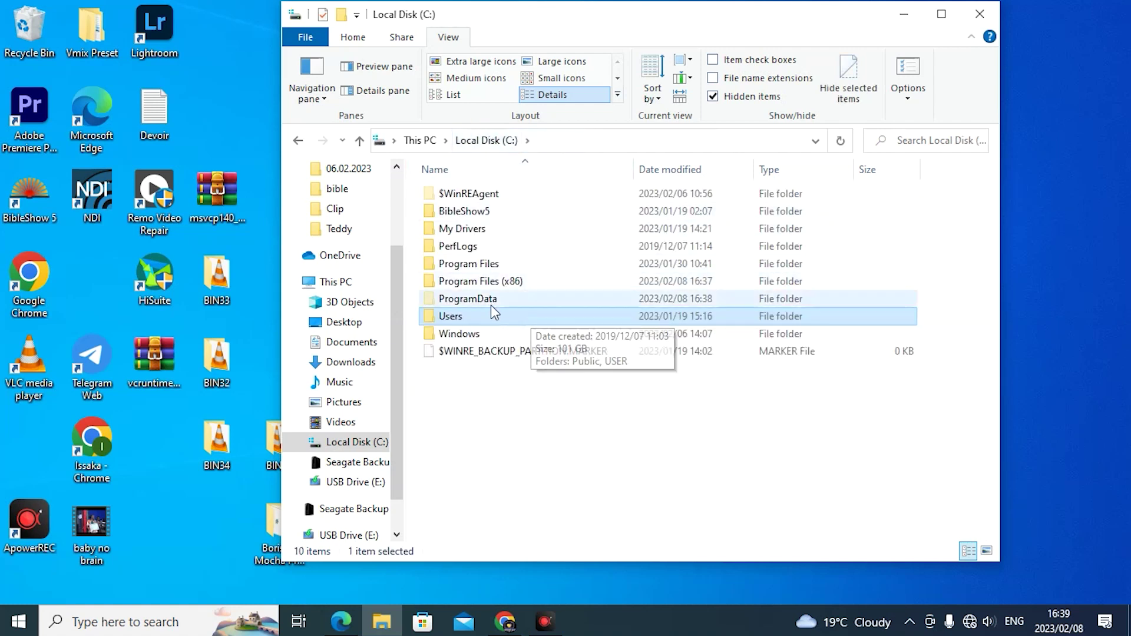
pyautogui.rightClick(40, 35)
pyautogui.click(91, 66)
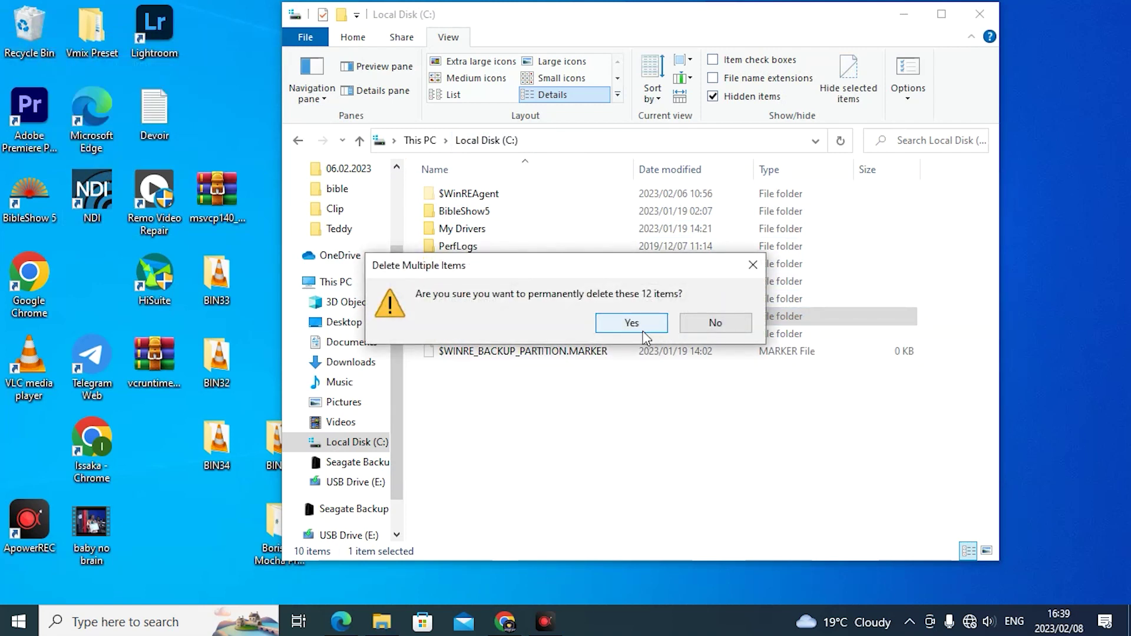
pyautogui.click(631, 323)
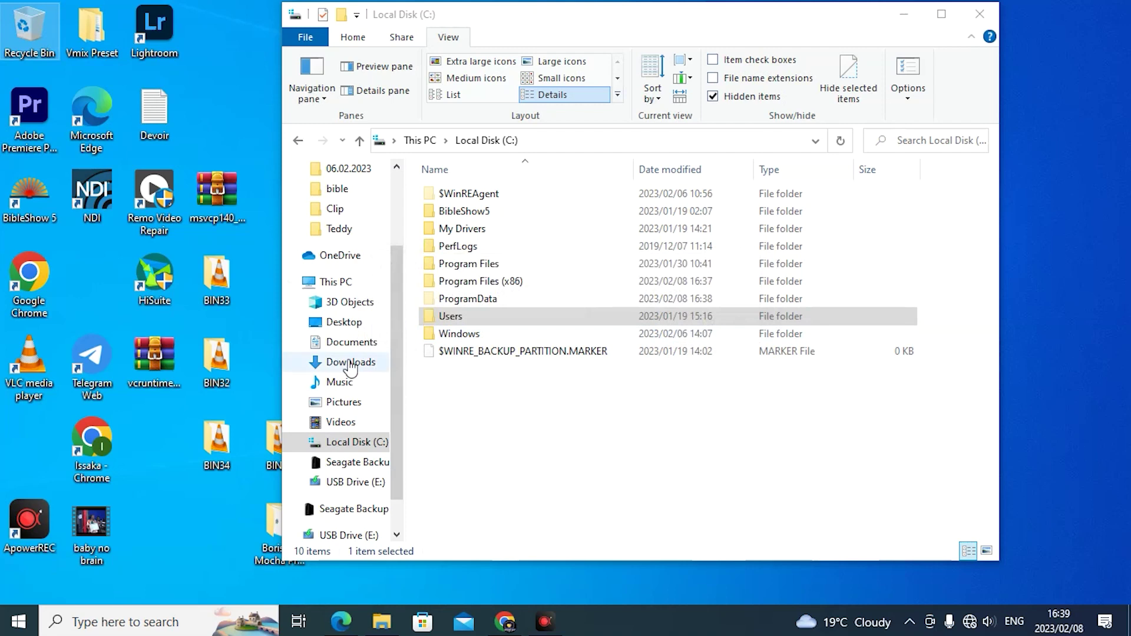
pyautogui.rightClick(259, 248)
pyautogui.click(286, 298)
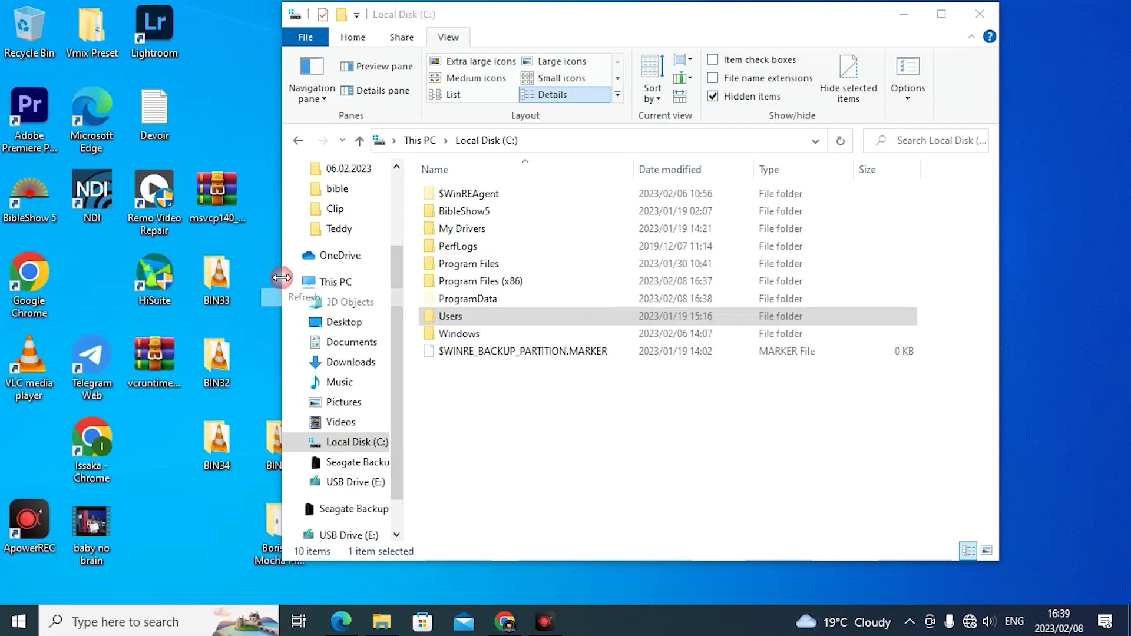
pyautogui.rightClick(264, 227)
pyautogui.click(274, 275)
pyautogui.rightClick(252, 232)
pyautogui.click(268, 280)
pyautogui.rightClick(258, 234)
pyautogui.click(275, 284)
pyautogui.rightClick(262, 236)
pyautogui.click(274, 289)
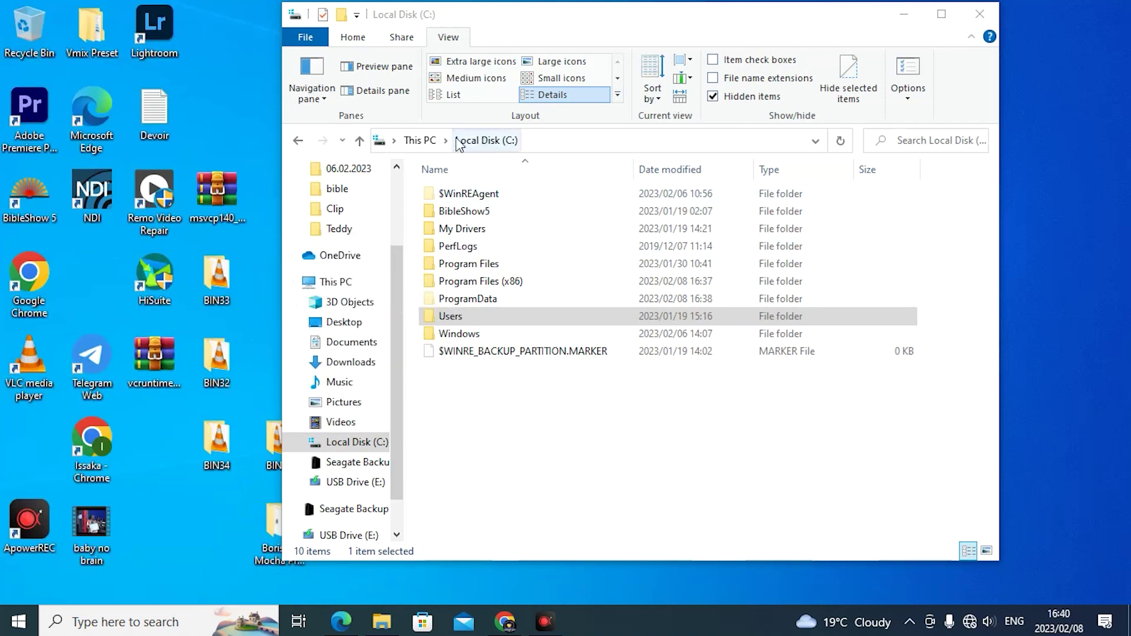
# Delete the vMixStorage folder from Documents and close the file window.
pyautogui.click(345, 348)
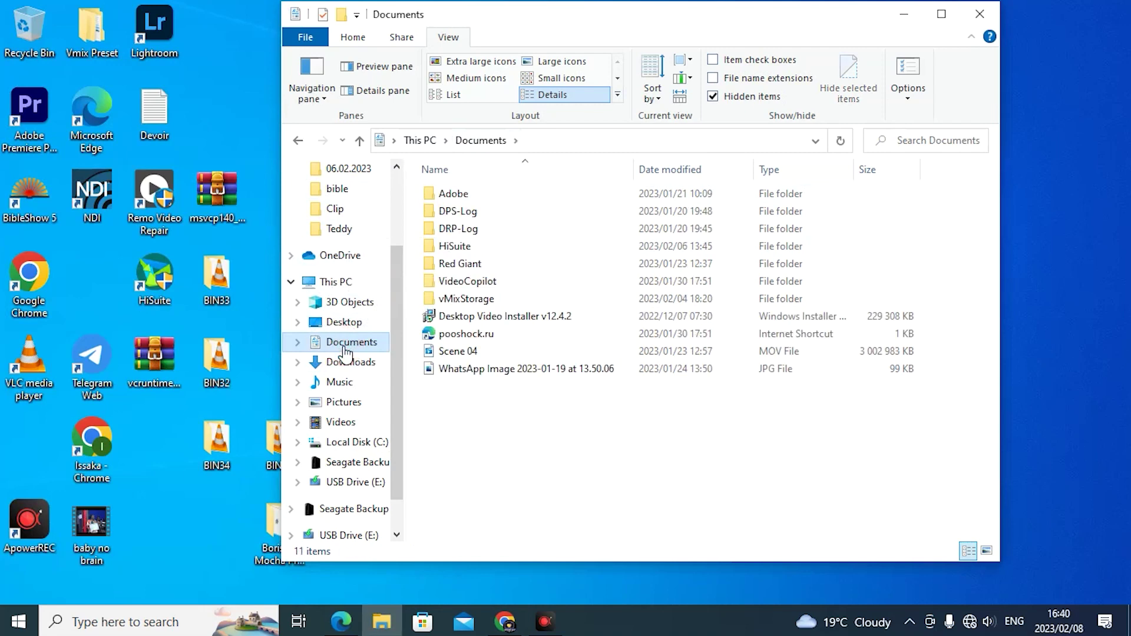
pyautogui.doubleClick(475, 301)
pyautogui.click(466, 144)
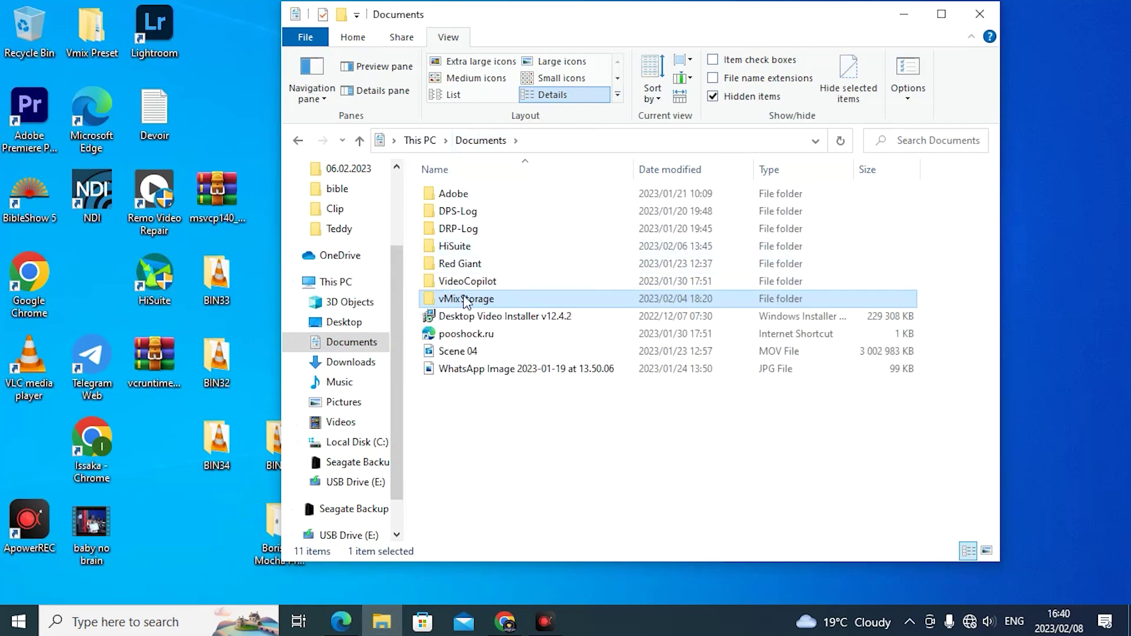
pyautogui.rightClick(459, 306)
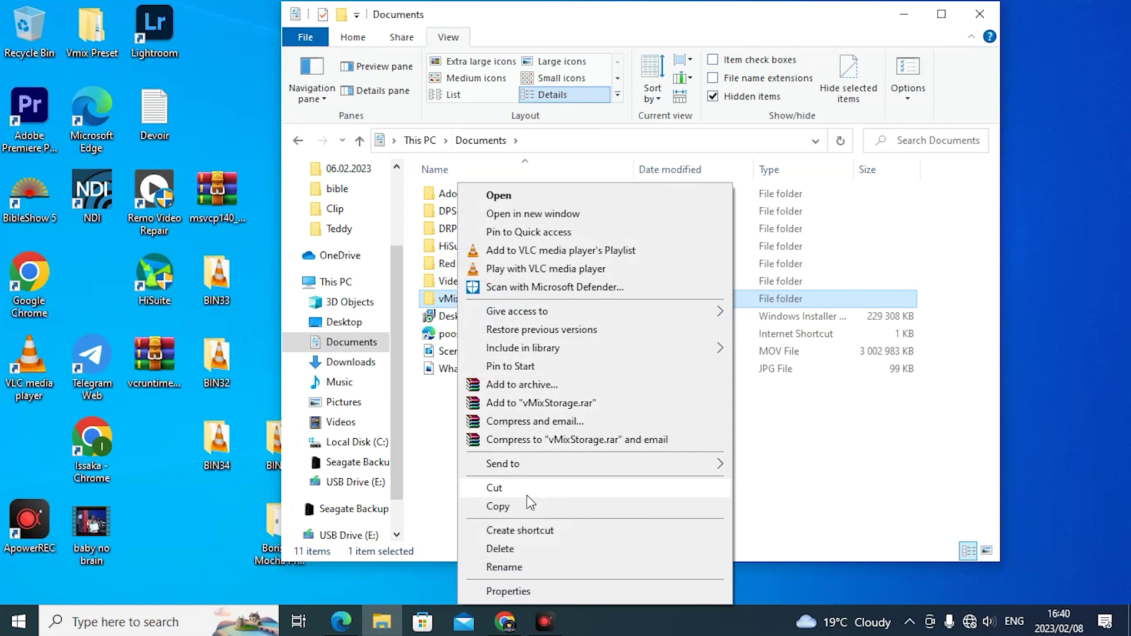
pyautogui.click(517, 549)
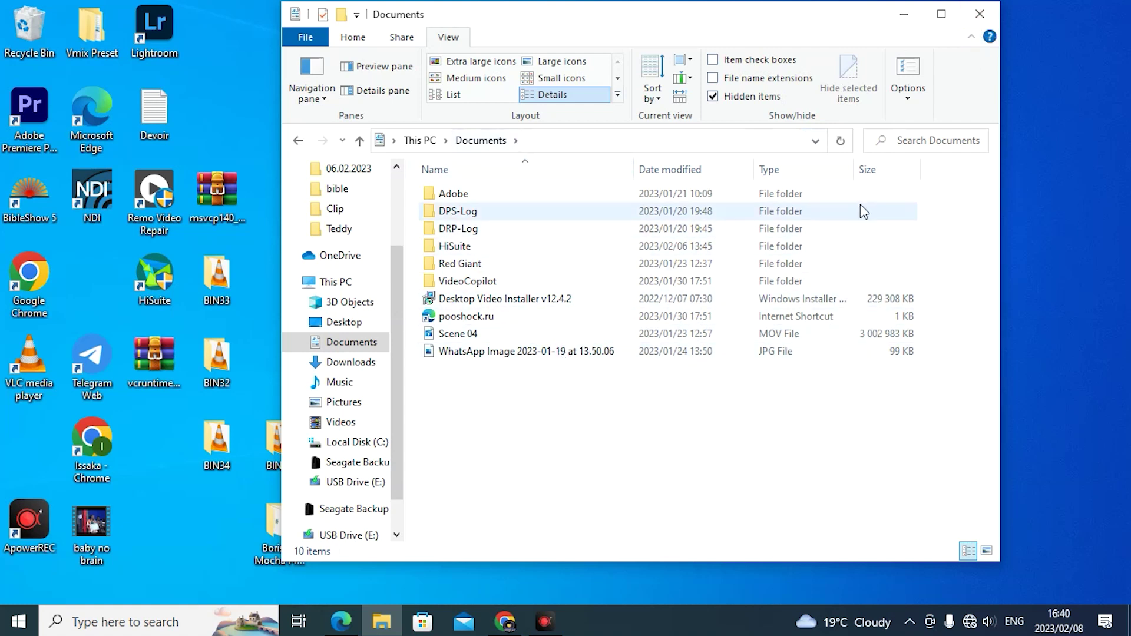
pyautogui.click(979, 14)
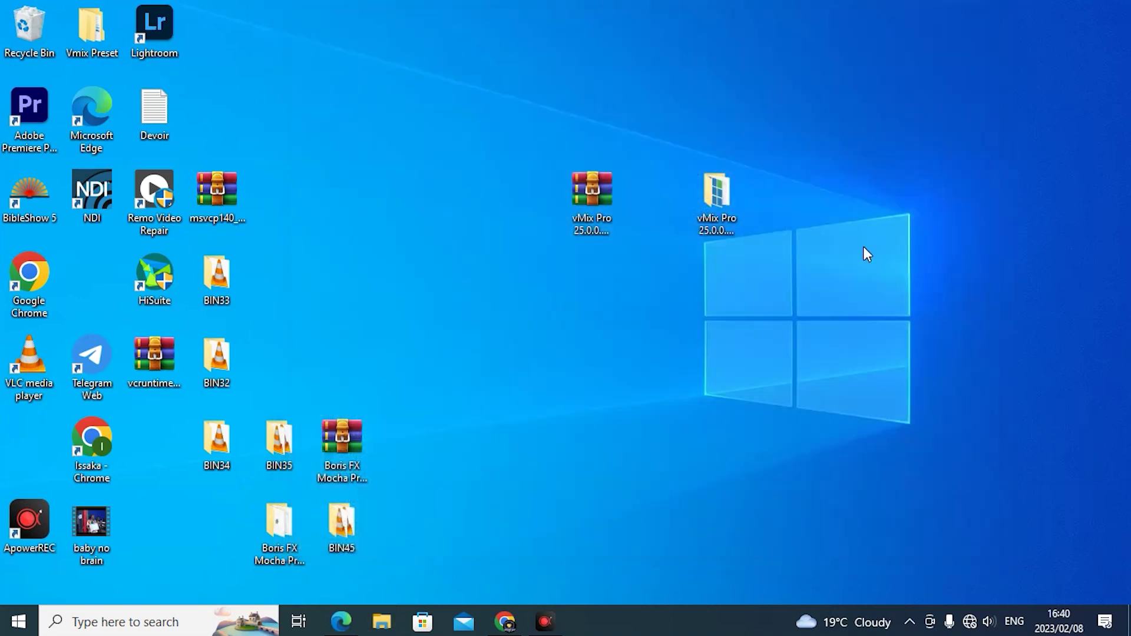
pyautogui.rightClick(468, 273)
pyautogui.click(576, 321)
pyautogui.rightClick(525, 276)
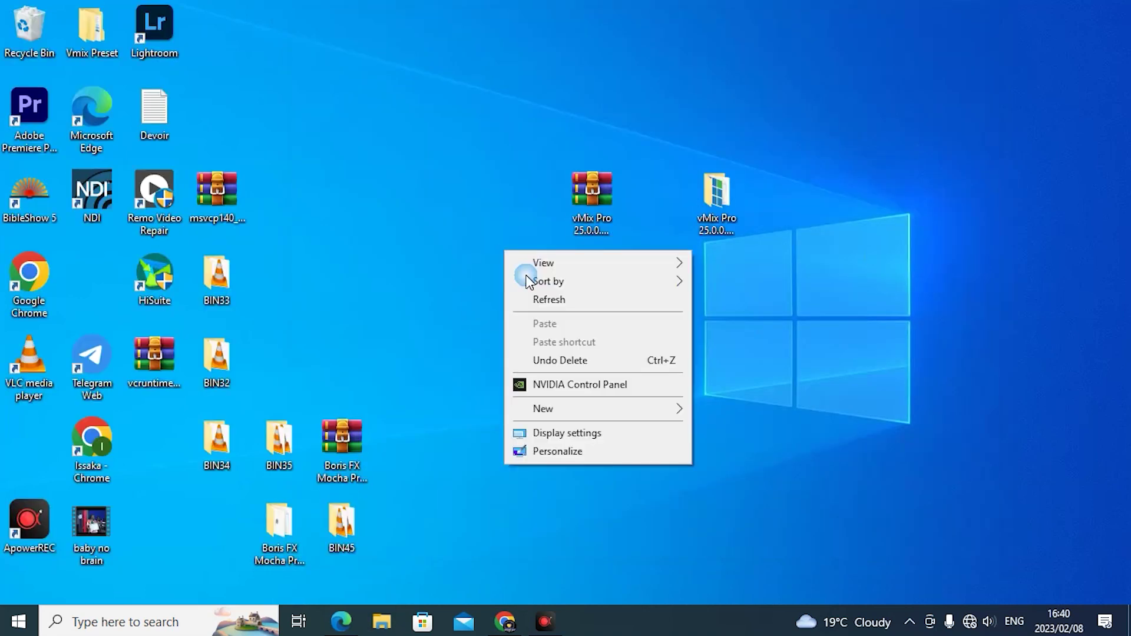
pyautogui.click(559, 299)
pyautogui.rightClick(496, 245)
pyautogui.click(542, 295)
pyautogui.rightClick(458, 189)
pyautogui.click(501, 234)
# Check the contents of the vMix Pro 25.0.0.34 (x64) folder on the desktop and close it.
pyautogui.click(715, 198)
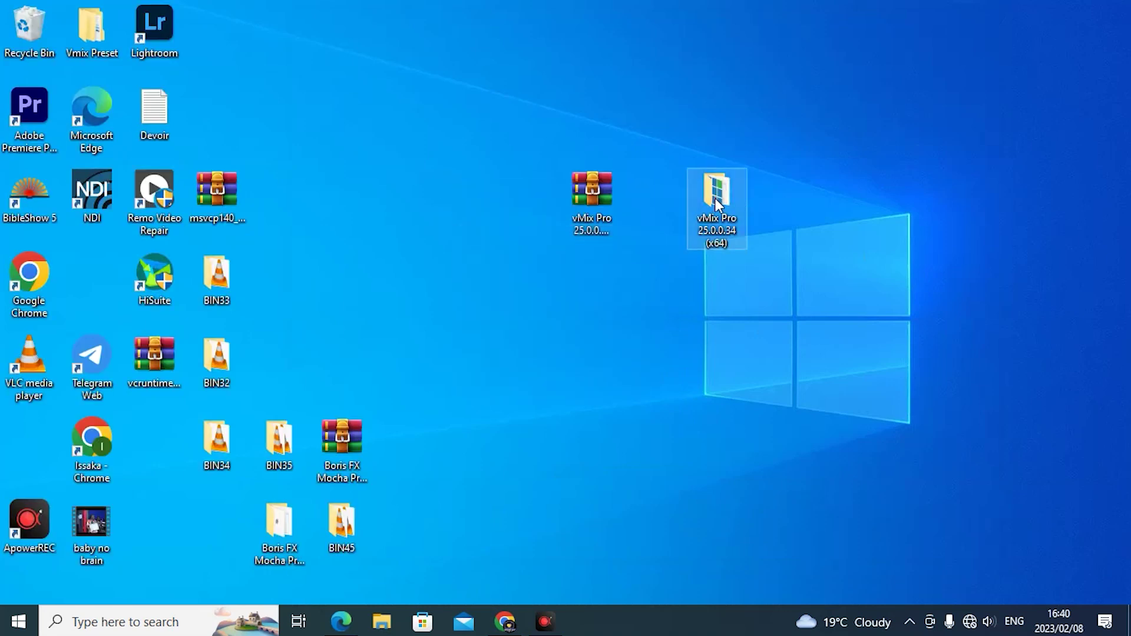
pyautogui.doubleClick(715, 198)
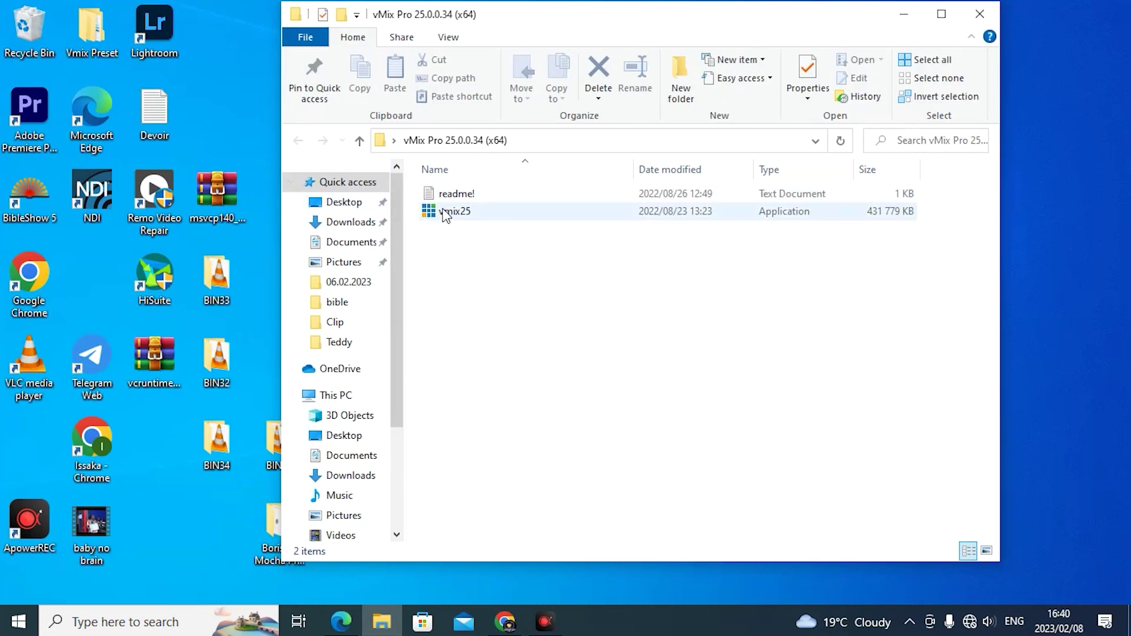
pyautogui.click(980, 13)
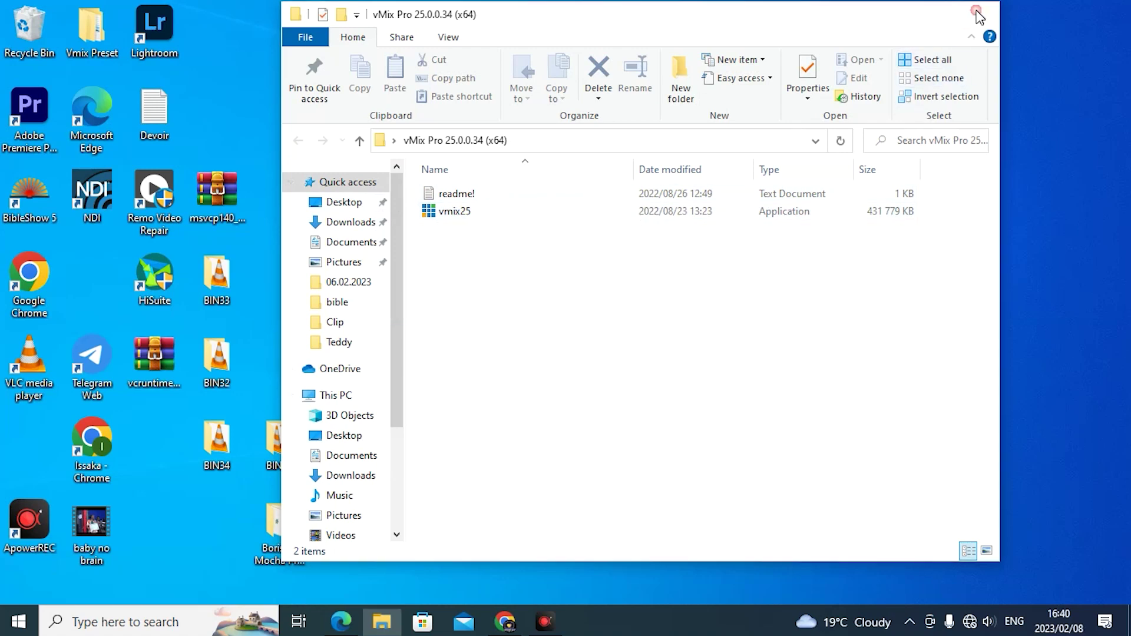
# Delete the vMix Pro 25.0.0.34 (x64) folder from the desktop and permanently empty the Recycle Bin.
pyautogui.rightClick(712, 208)
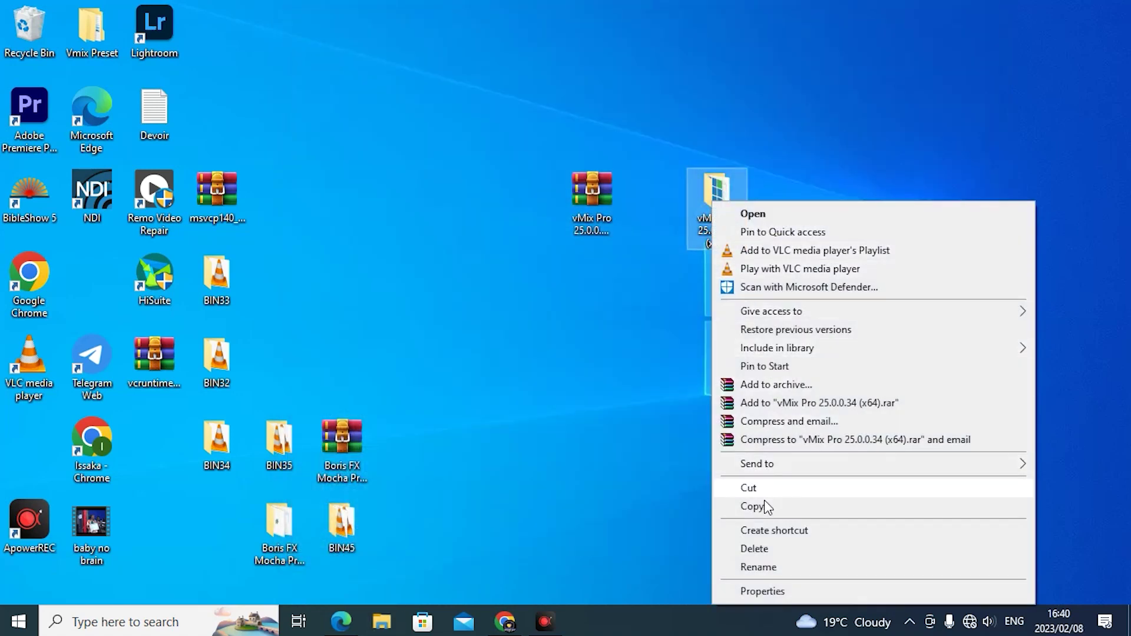
pyautogui.click(753, 548)
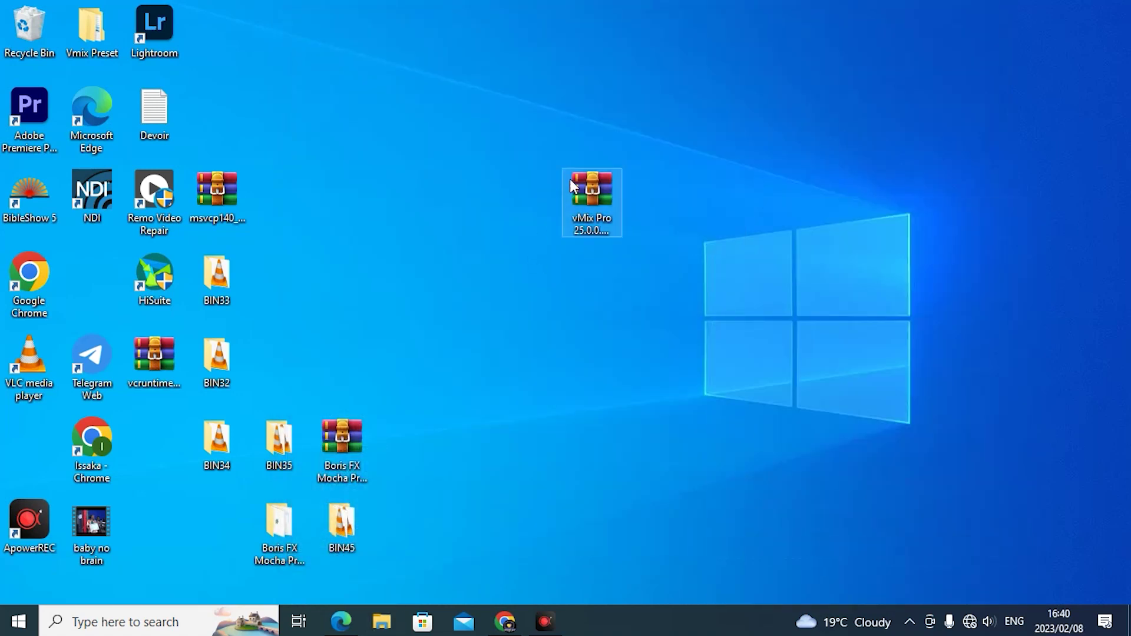
pyautogui.rightClick(26, 31)
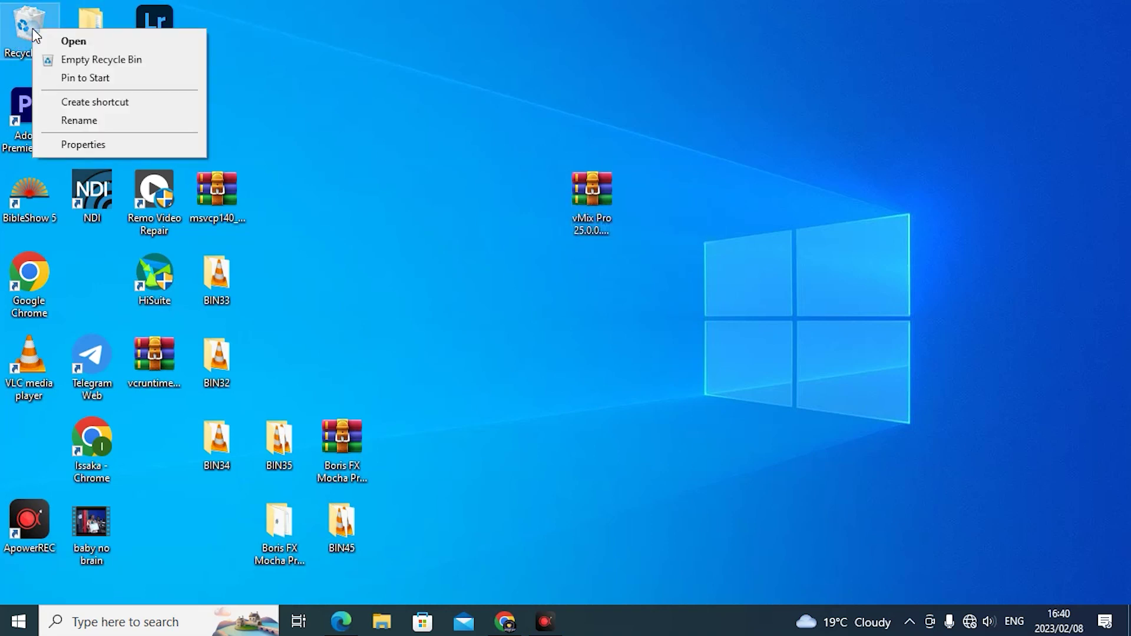
pyautogui.click(102, 60)
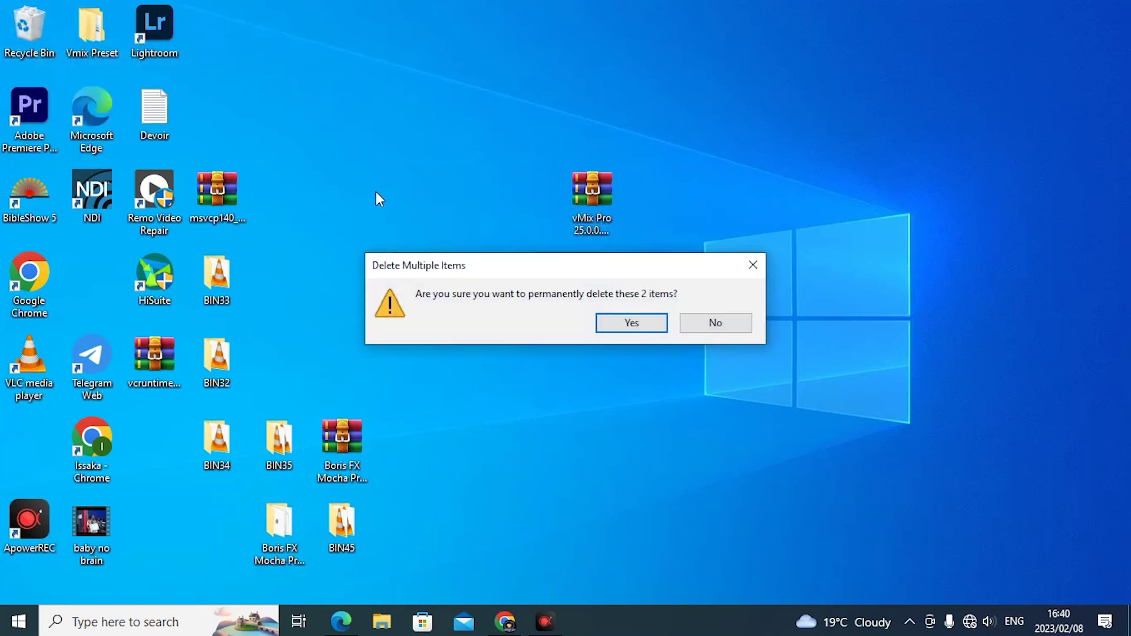
pyautogui.click(615, 330)
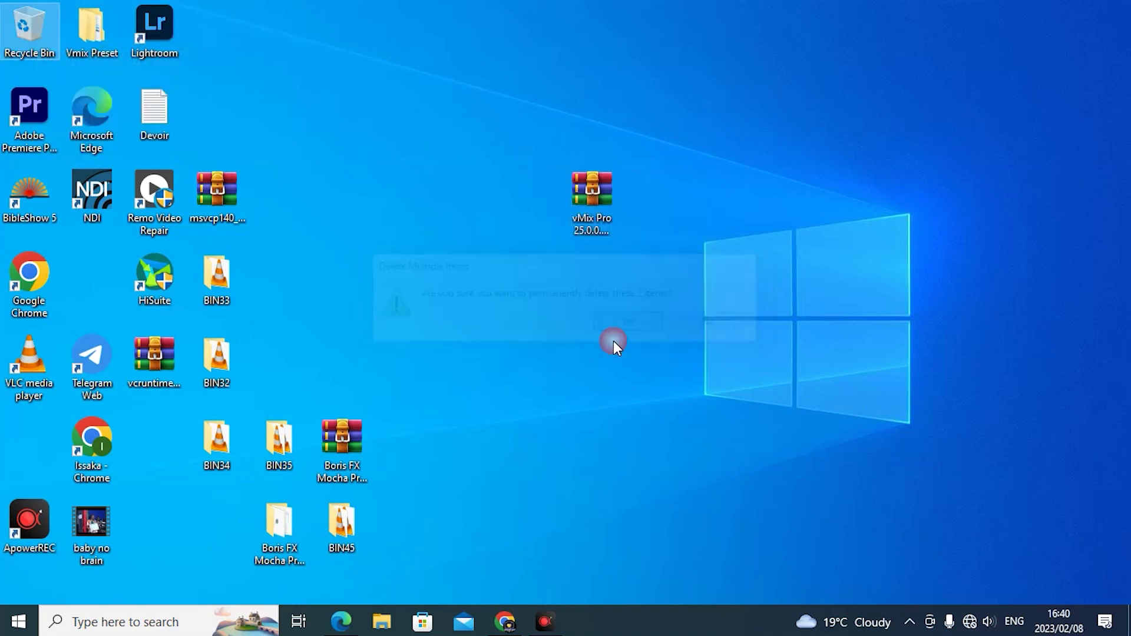
# Extract the vMix Pro 25.0.0.34 (x64) archive onto the desktop and place the extracted folder beside the archive.
pyautogui.click(584, 190)
pyautogui.rightClick(585, 192)
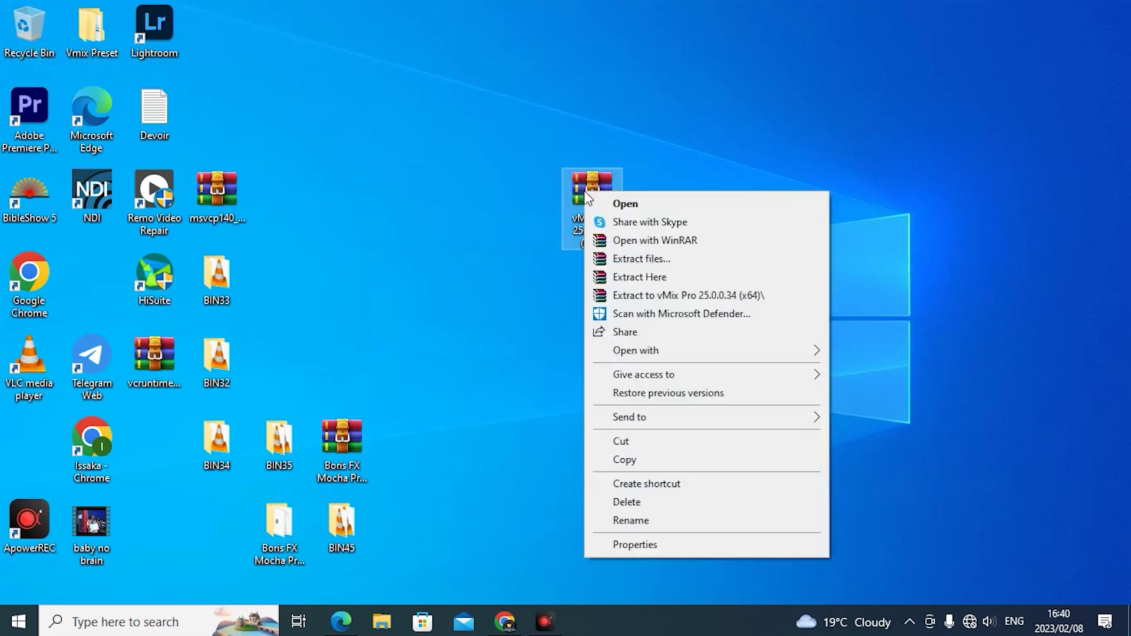
pyautogui.click(645, 278)
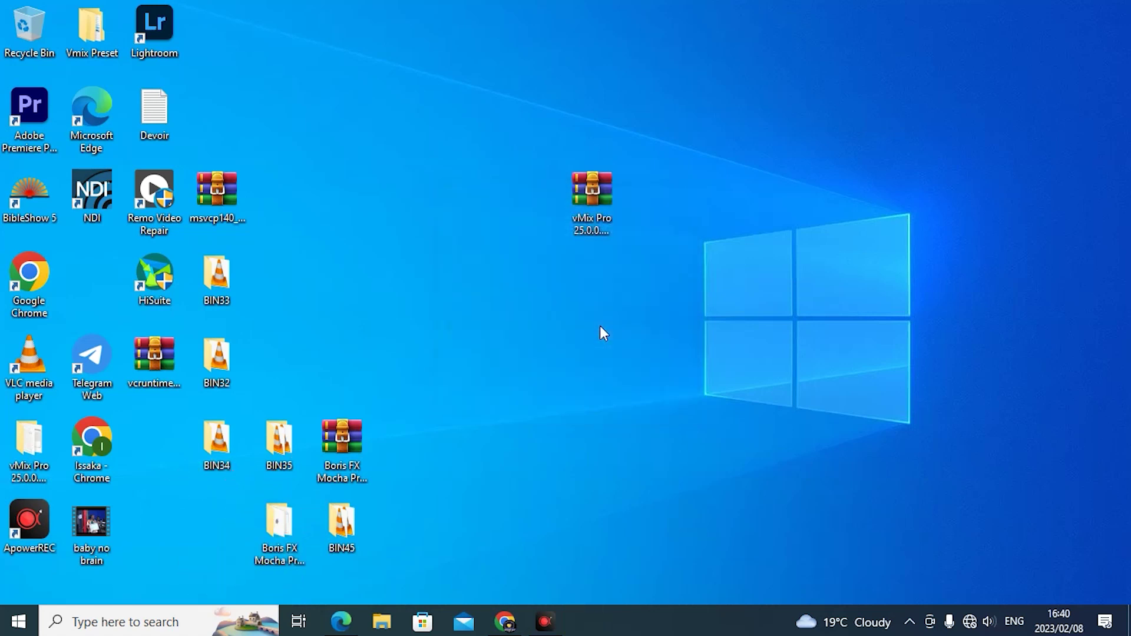
pyautogui.moveTo(33, 441); pyautogui.dragTo(723, 199)
pyautogui.click(712, 338)
pyautogui.click(722, 188)
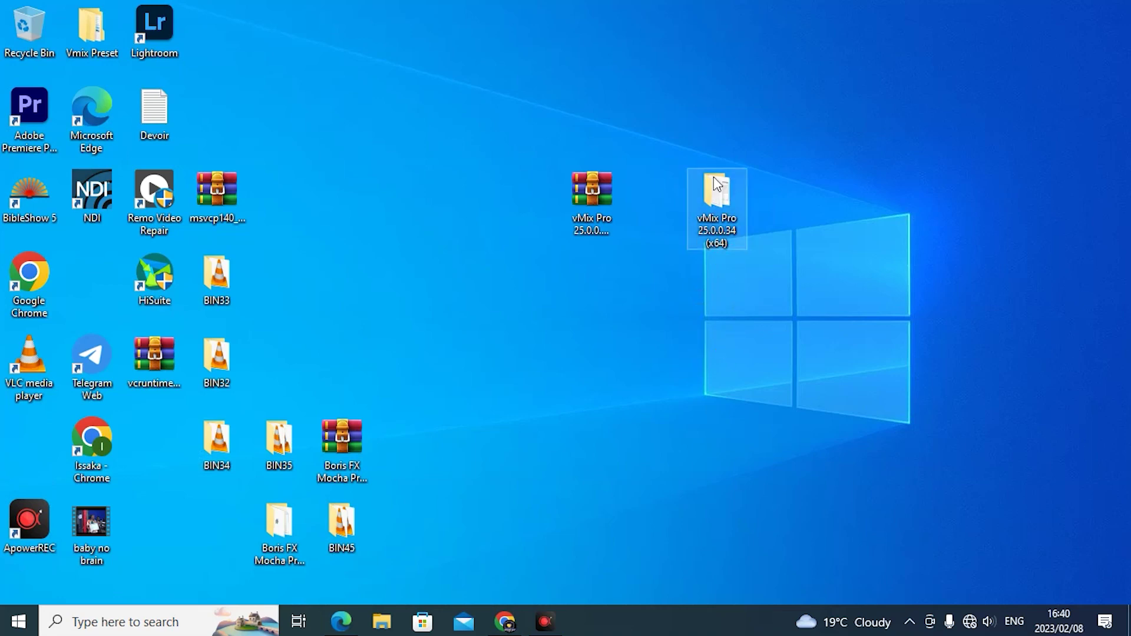
# Open the extracted vMix Pro 25.0.0.34 (x64) folder and run the vmix25 installer.
pyautogui.doubleClick(717, 184)
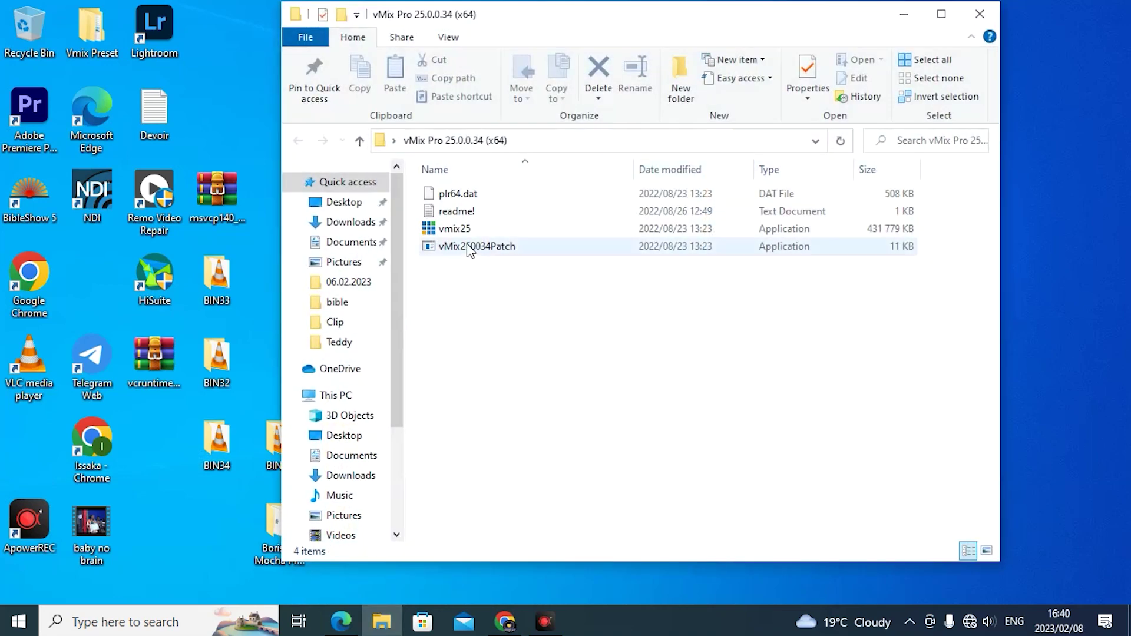
pyautogui.doubleClick(465, 233)
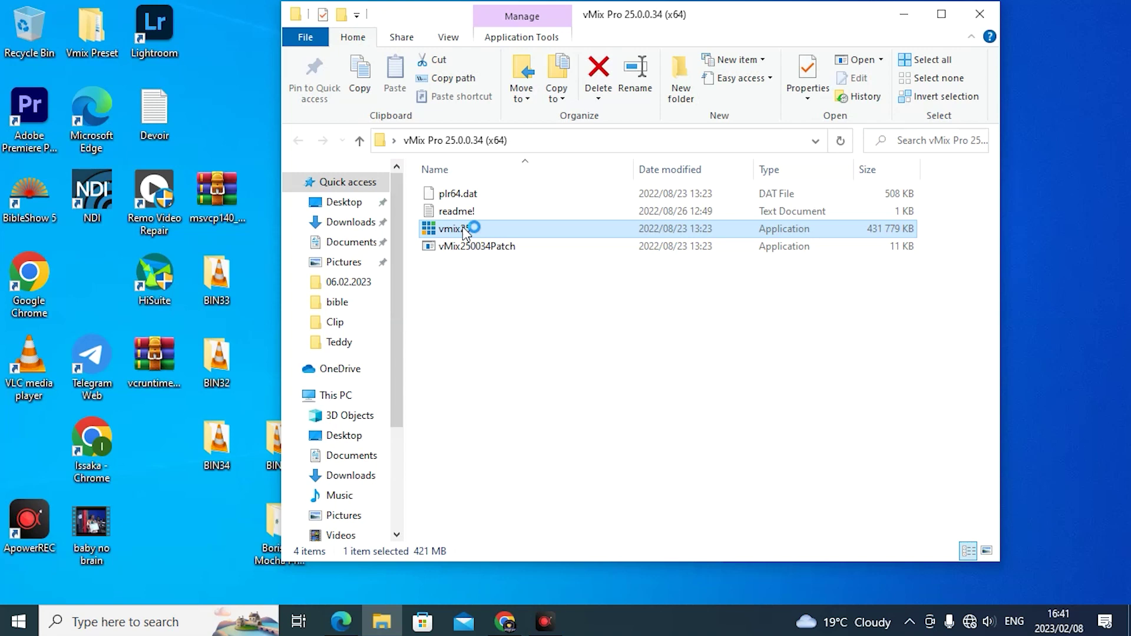
pyautogui.rightClick(1065, 252)
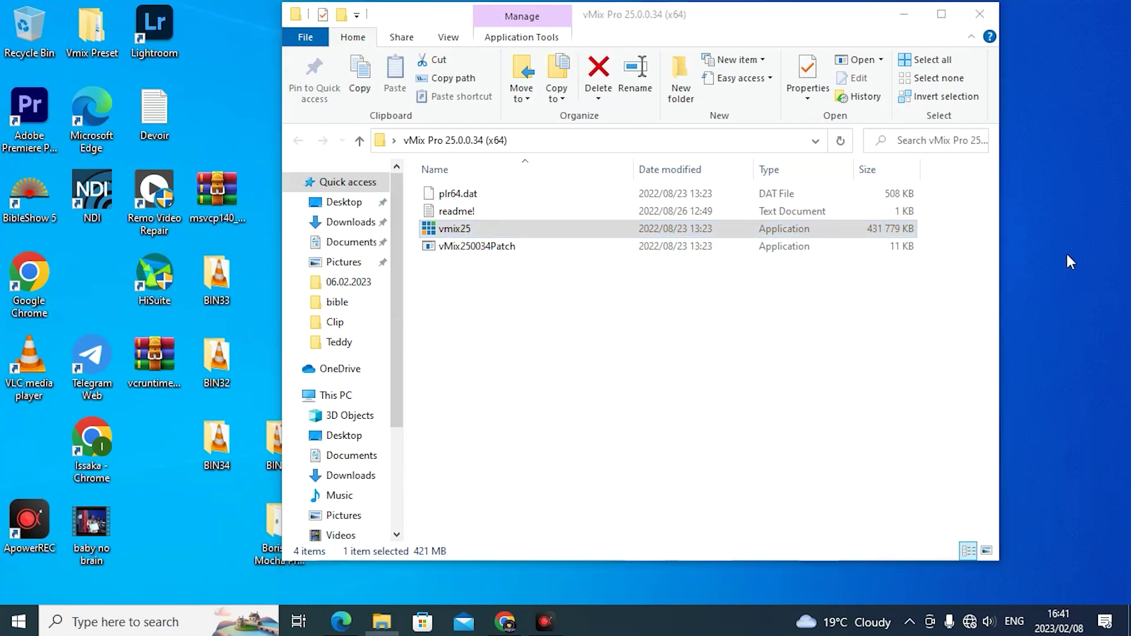
pyautogui.click(1033, 304)
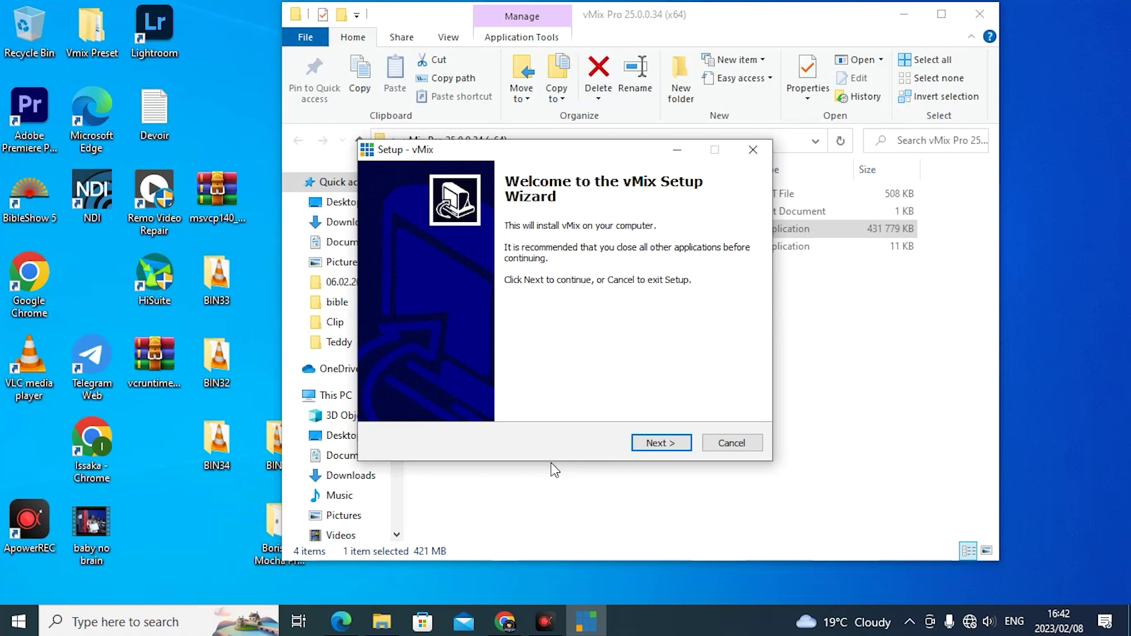
# Accept the vMix license agreement and install vMix with the default destination, Start Menu folder and desktop icon.
pyautogui.click(675, 444)
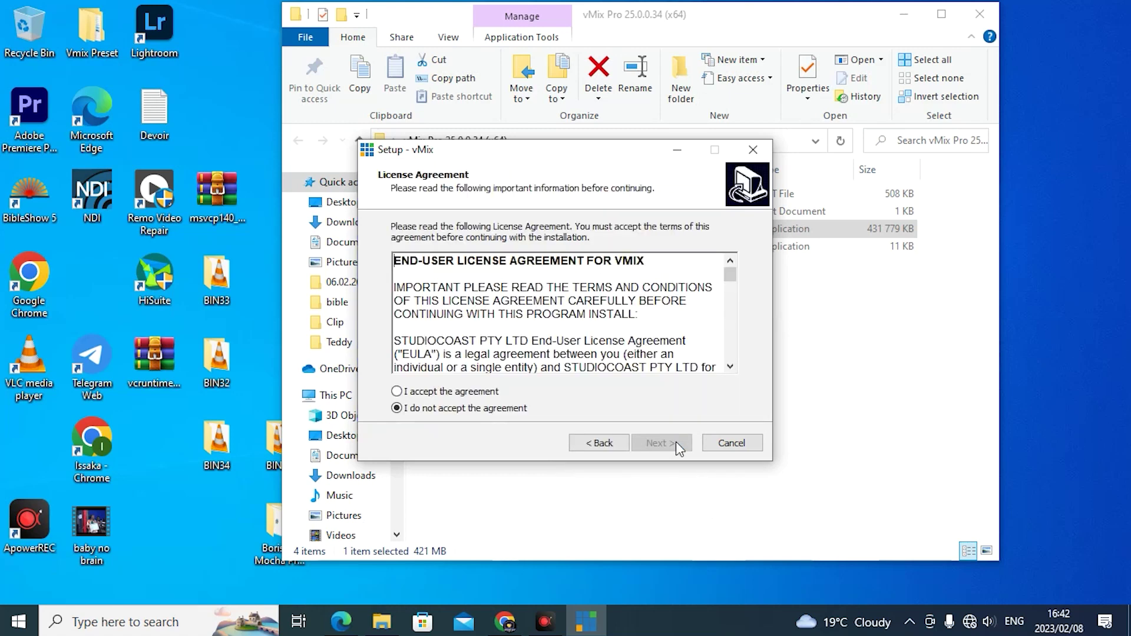
pyautogui.click(427, 392)
pyautogui.click(652, 445)
pyautogui.click(652, 446)
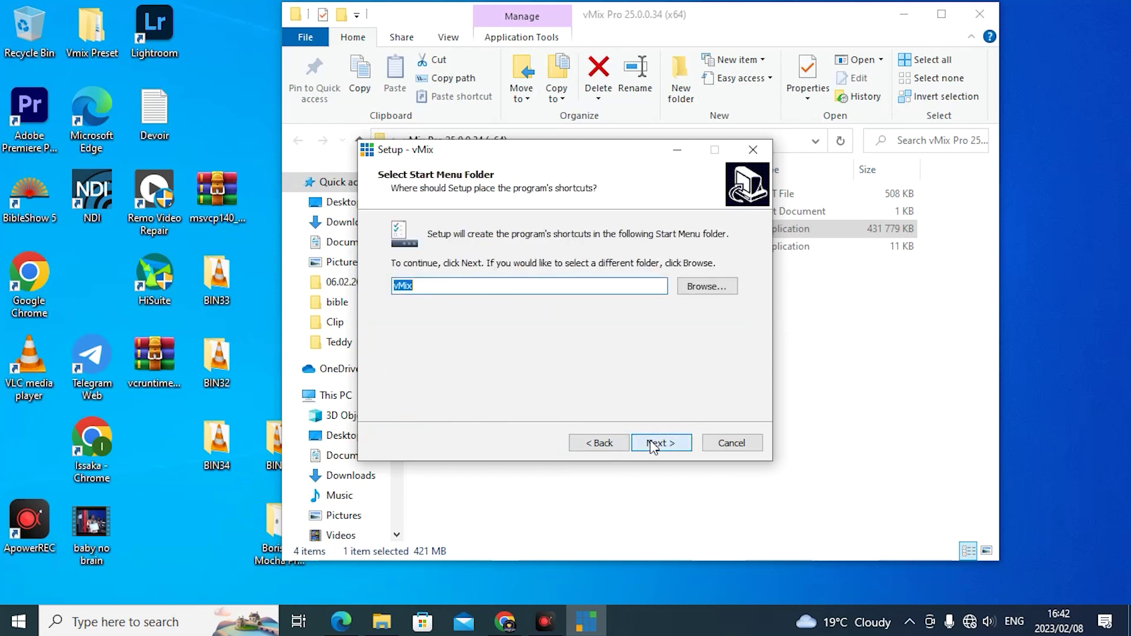
pyautogui.click(653, 445)
pyautogui.click(652, 445)
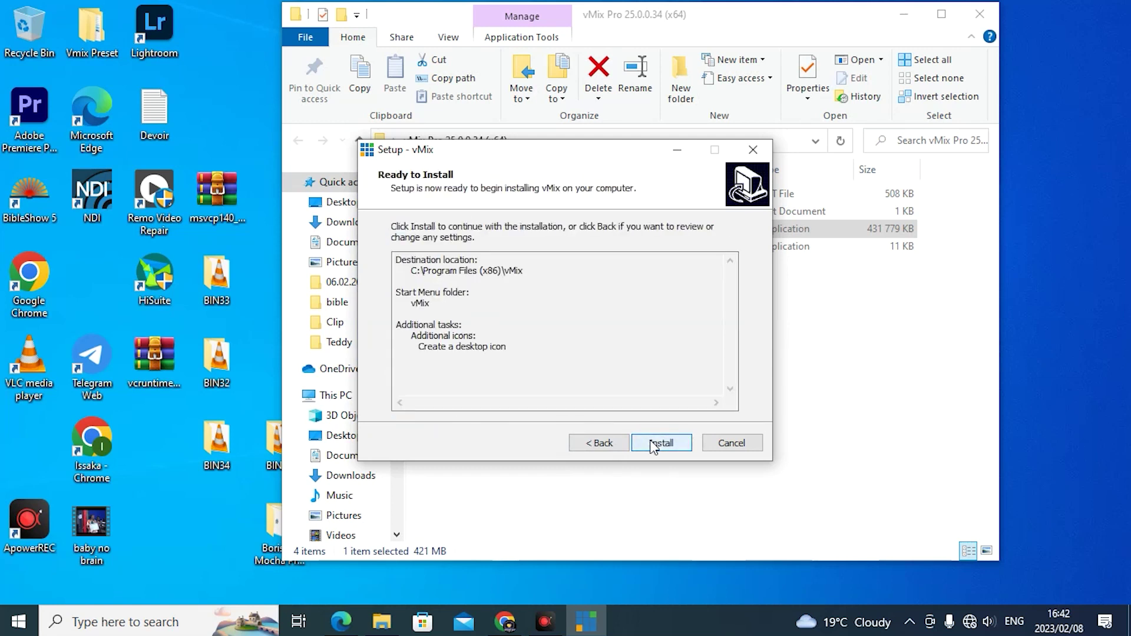
pyautogui.click(653, 445)
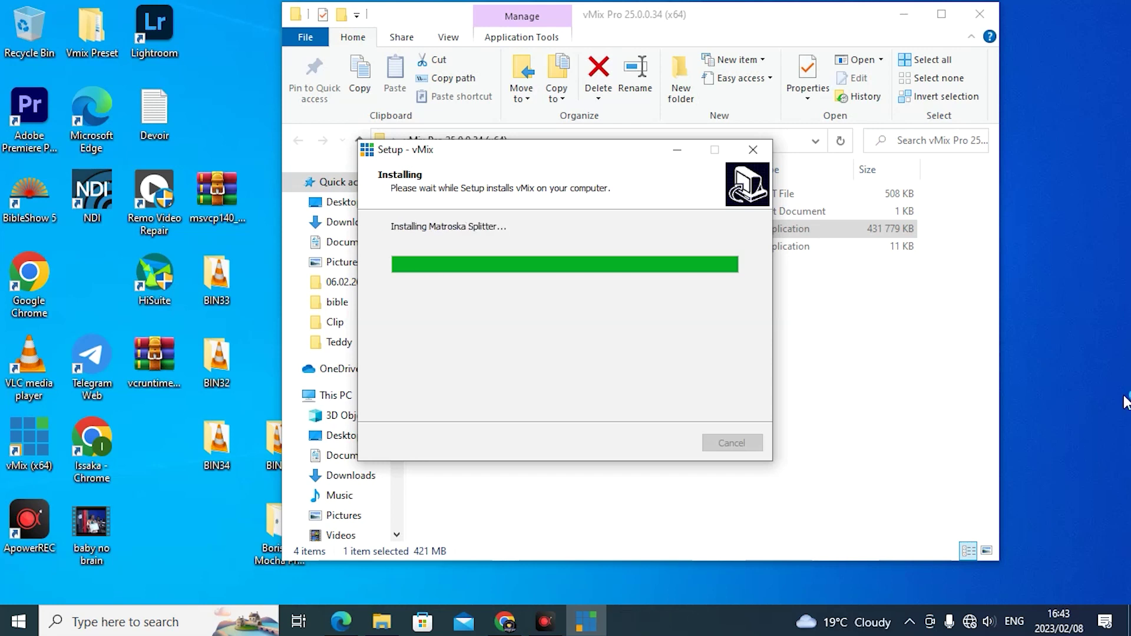
pyautogui.rightClick(1037, 318)
pyautogui.click(1031, 364)
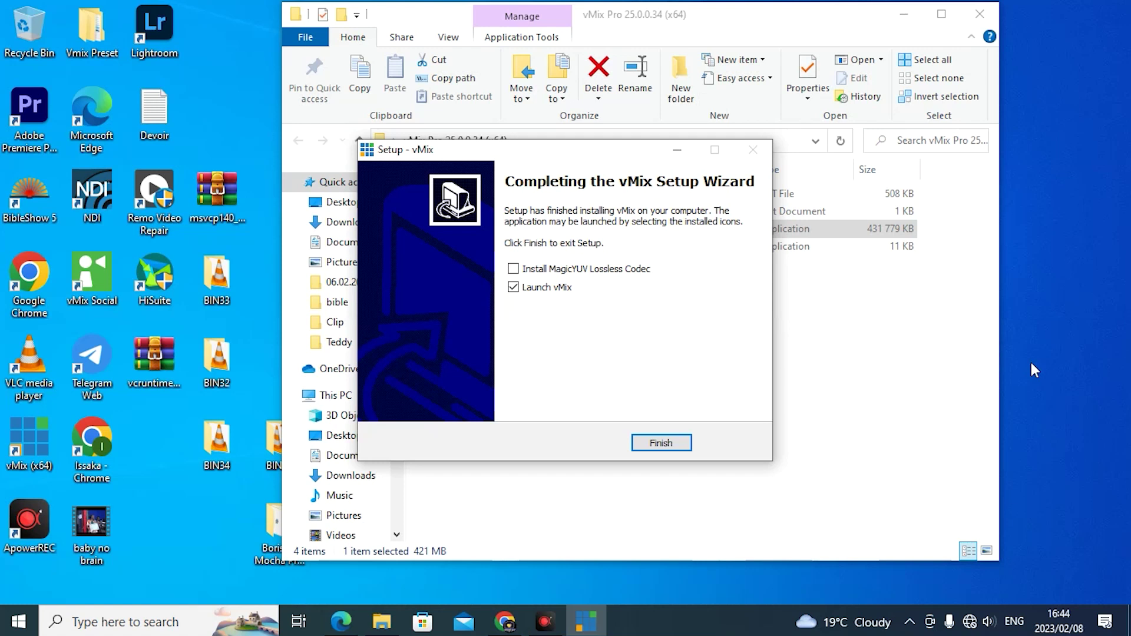
# Finish the vMix setup with Launch vMix turned off and Install MagicYUV Lossless Codec turned on.
pyautogui.click(517, 287)
pyautogui.click(514, 270)
pyautogui.click(652, 447)
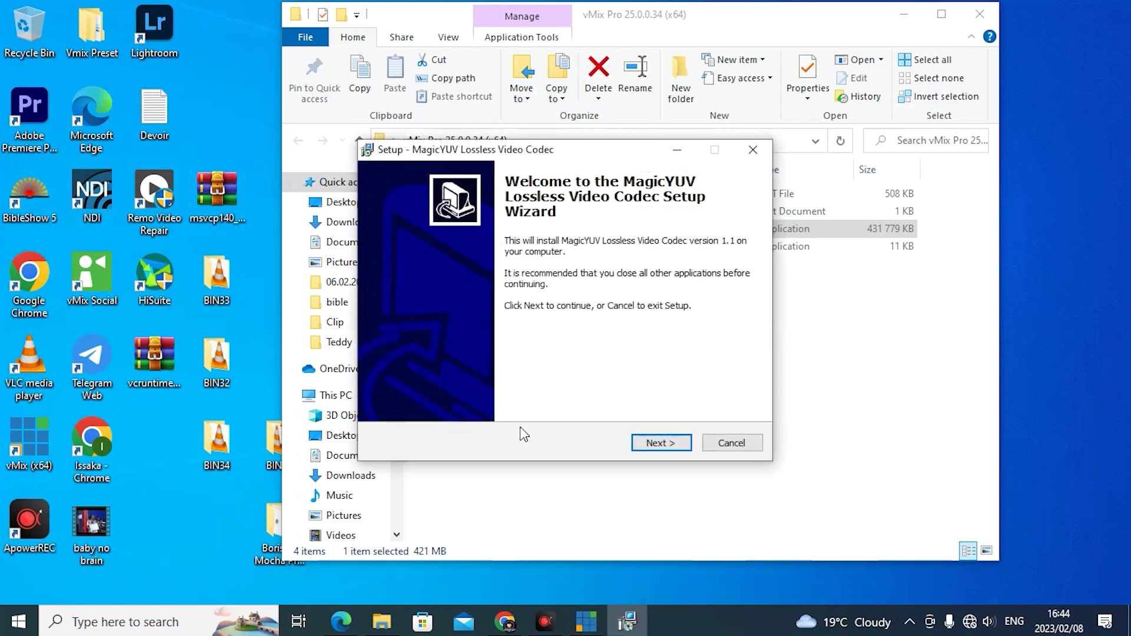
# Accept the MagicYUV license agreement, install the codec with the default destination and Start Menu folder, and close its README.
pyautogui.click(653, 446)
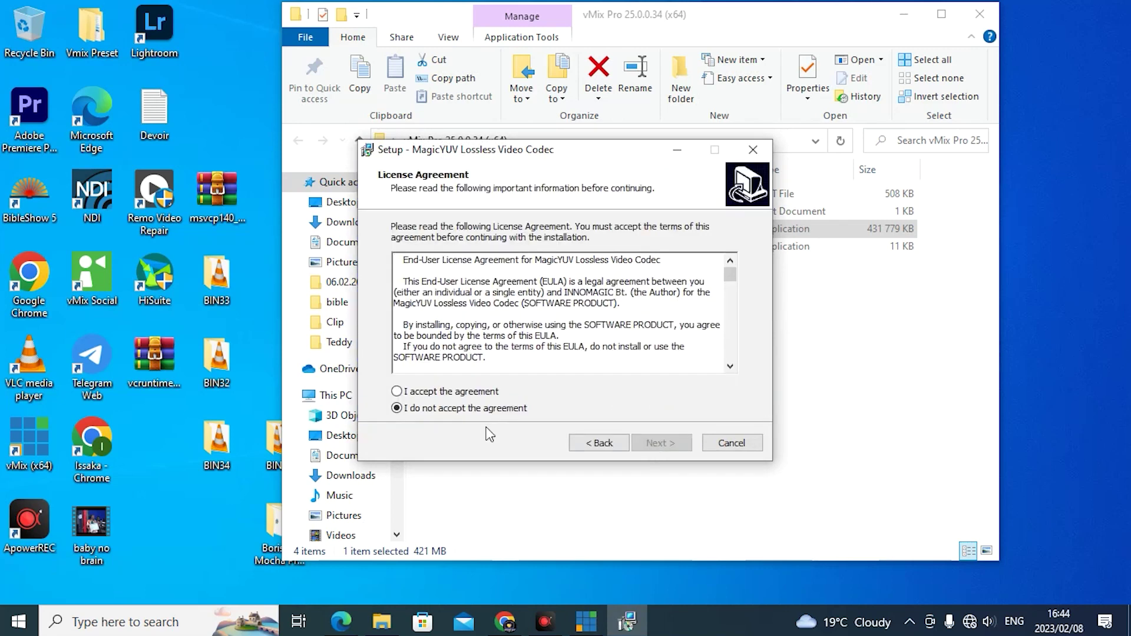
pyautogui.click(455, 393)
pyautogui.click(653, 443)
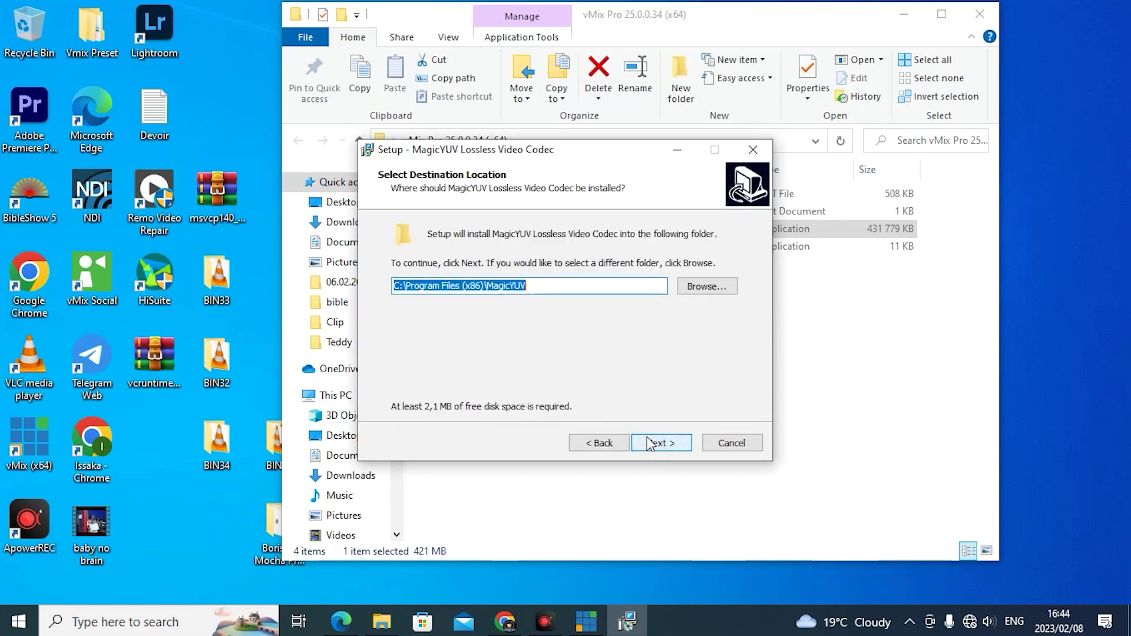
pyautogui.click(651, 443)
pyautogui.click(650, 443)
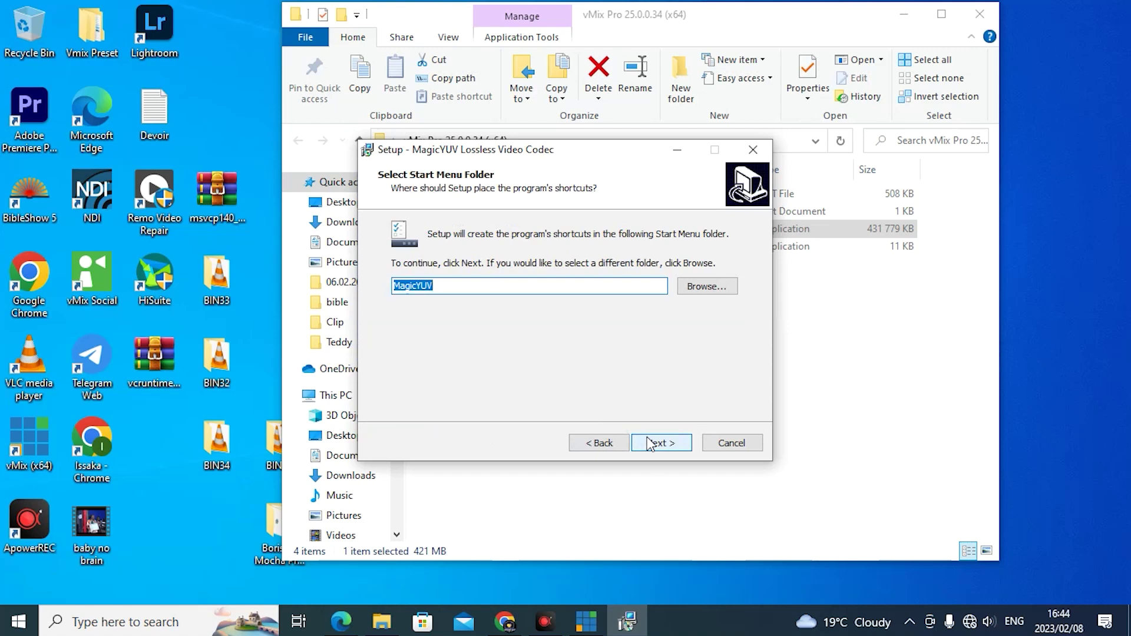
pyautogui.click(650, 443)
pyautogui.click(650, 443)
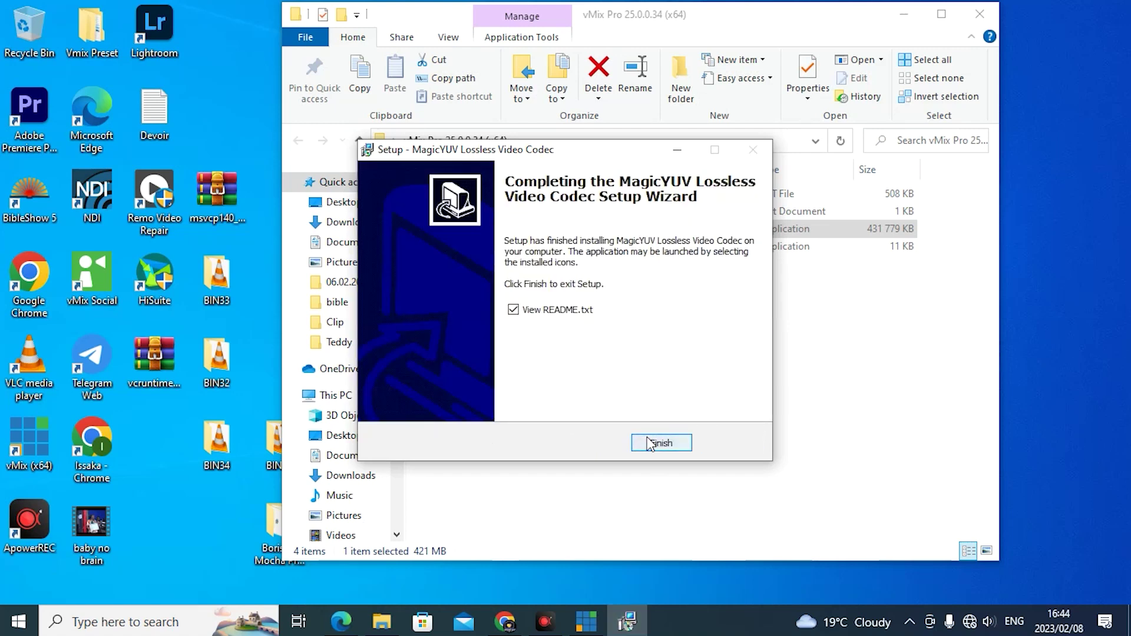
pyautogui.click(650, 443)
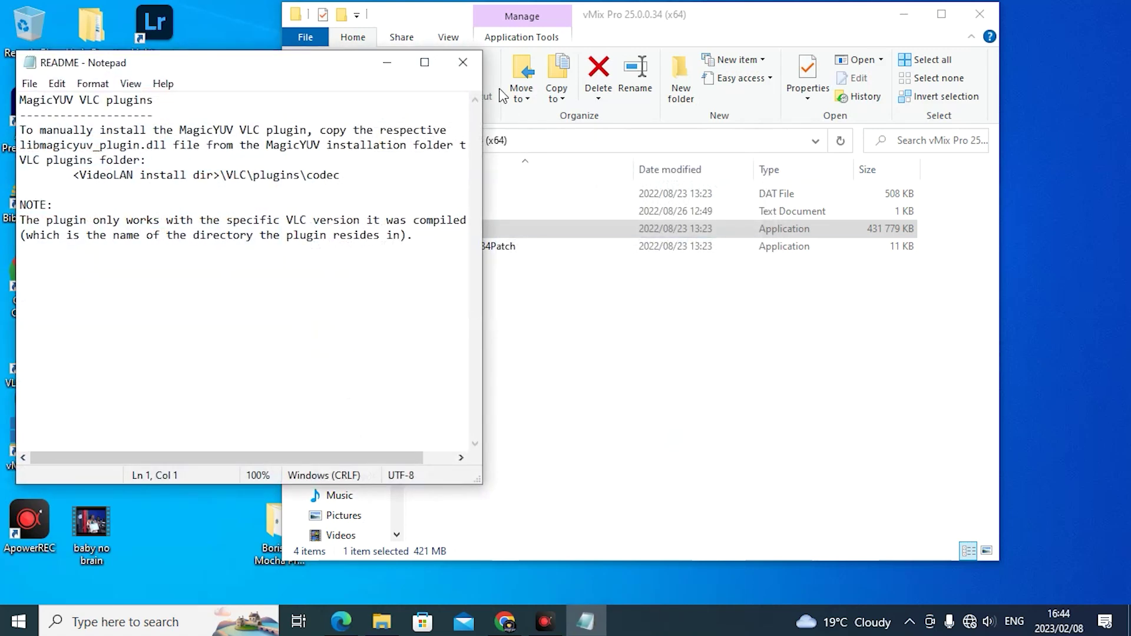
pyautogui.click(463, 62)
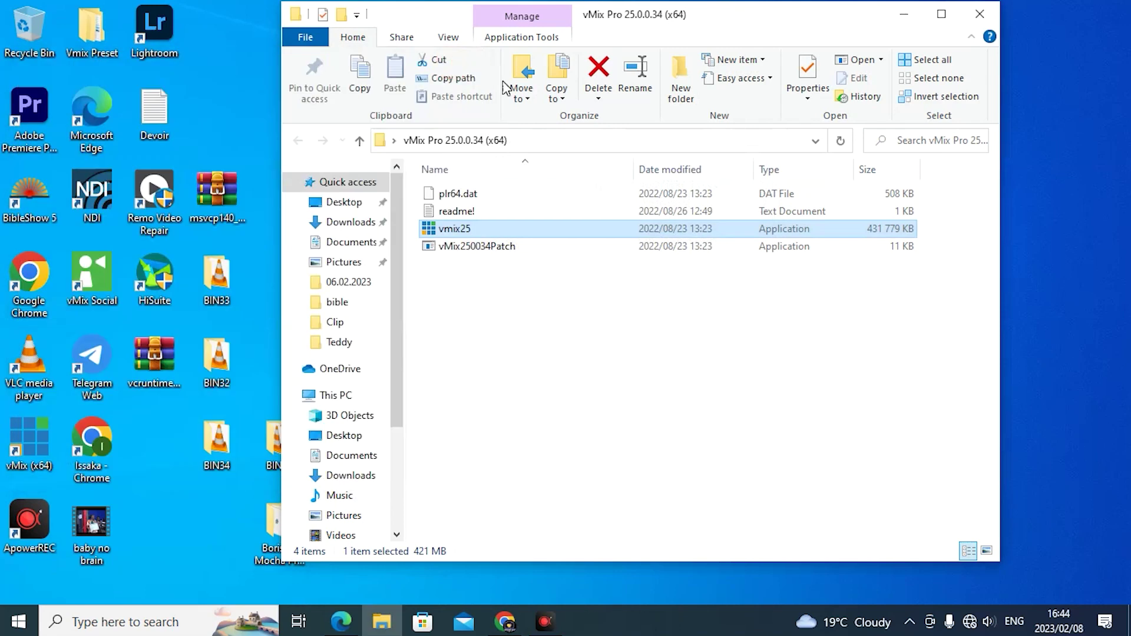
# Refresh the desktop, open the file location of the vMix (x64) shortcut, and place that window beside the vMix Pro 25.0.0.34 (x64) folder.
pyautogui.rightClick(1058, 83)
pyautogui.click(1049, 133)
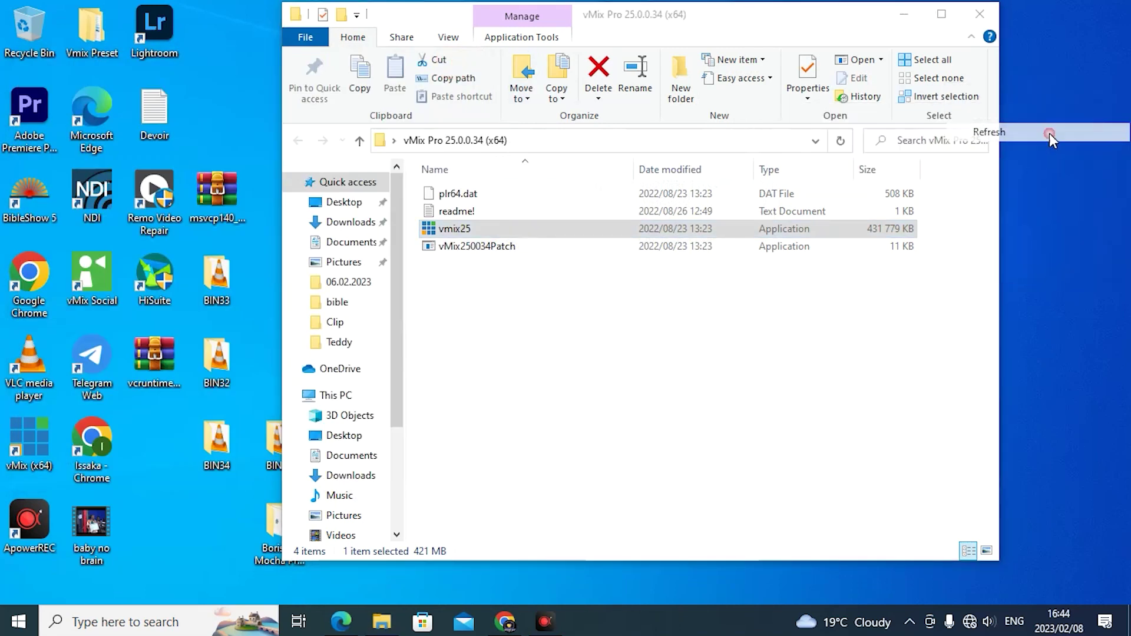
pyautogui.rightClick(44, 429)
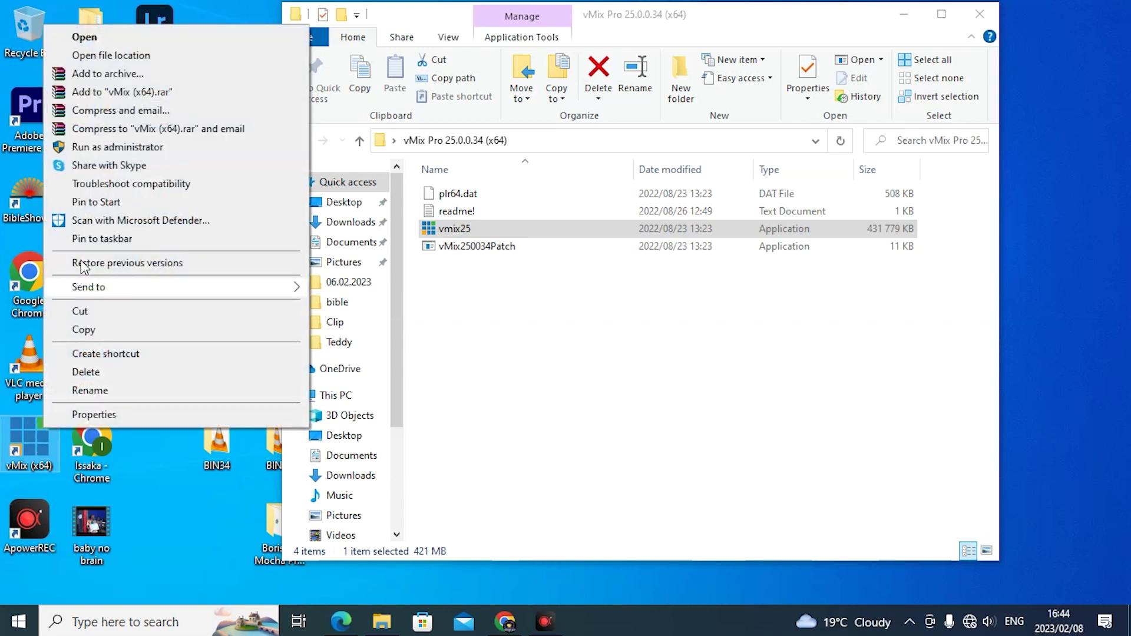
pyautogui.click(99, 56)
pyautogui.moveTo(743, 48); pyautogui.dragTo(448, 53)
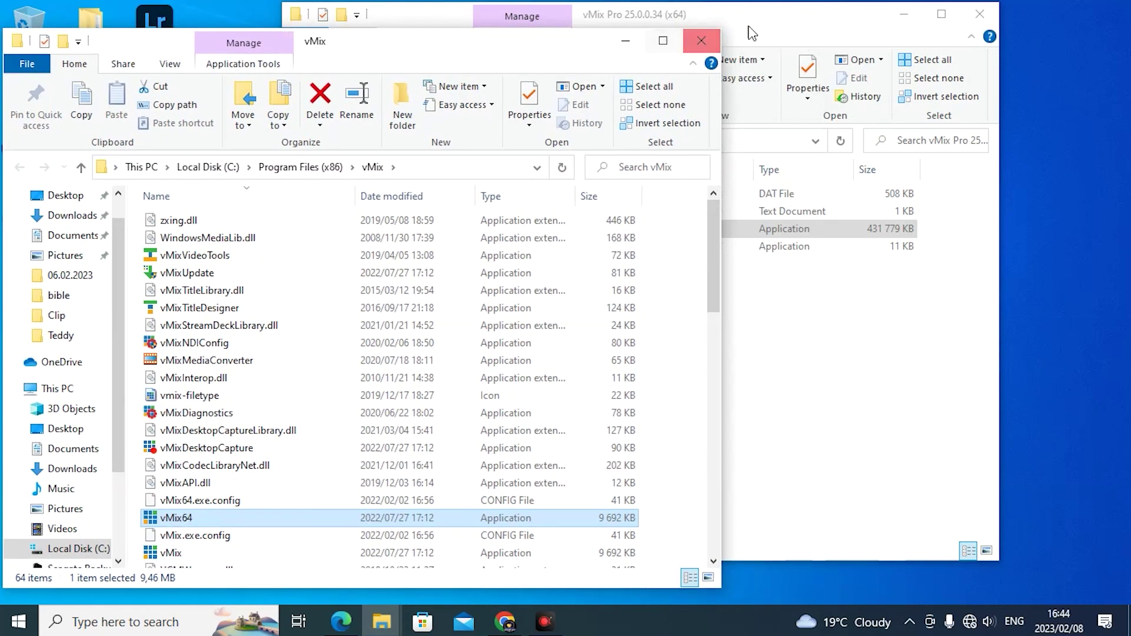
# Move plr64.dat from the extracted folder into the vMix program folder, replacing the existing file with administrator permission.
pyautogui.click(786, 25)
pyautogui.moveTo(457, 197); pyautogui.dragTo(136, 430)
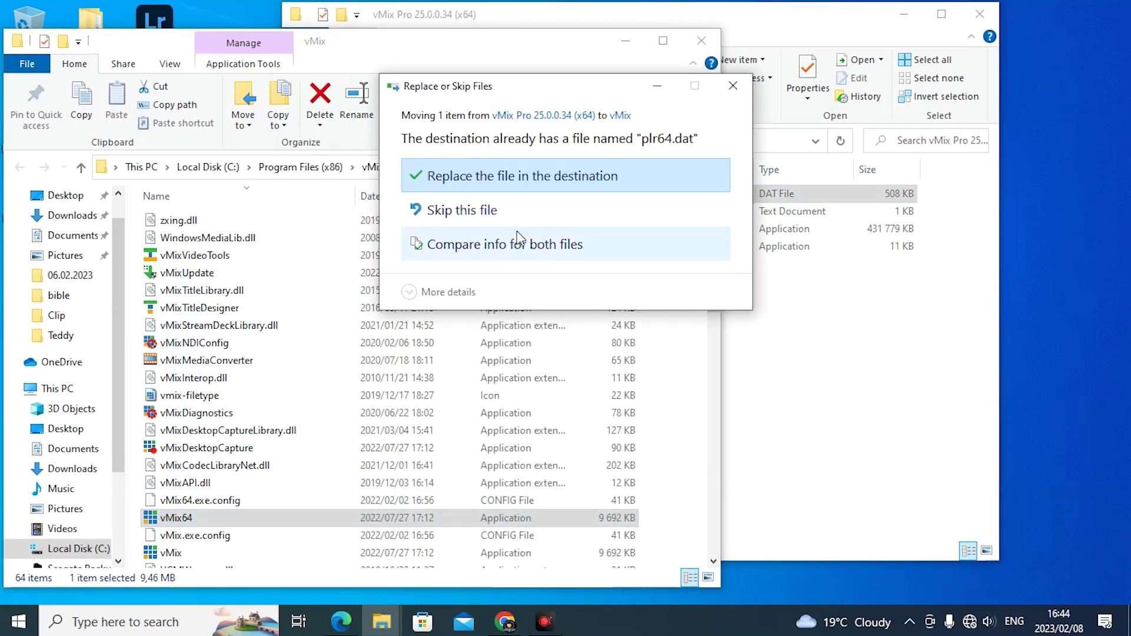
pyautogui.click(521, 175)
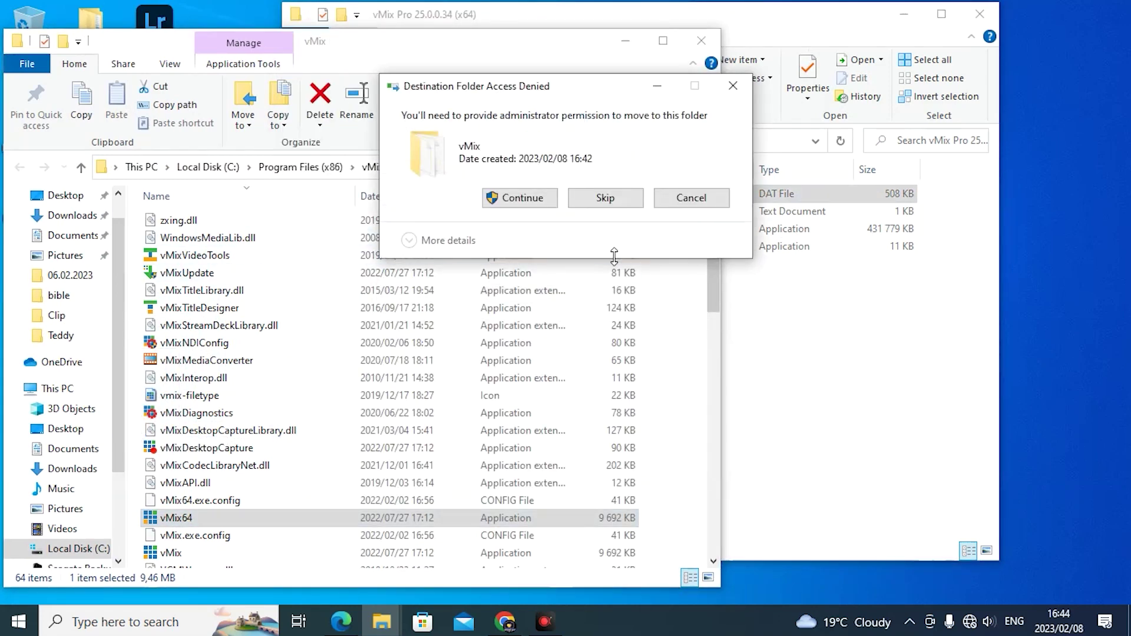
pyautogui.click(522, 197)
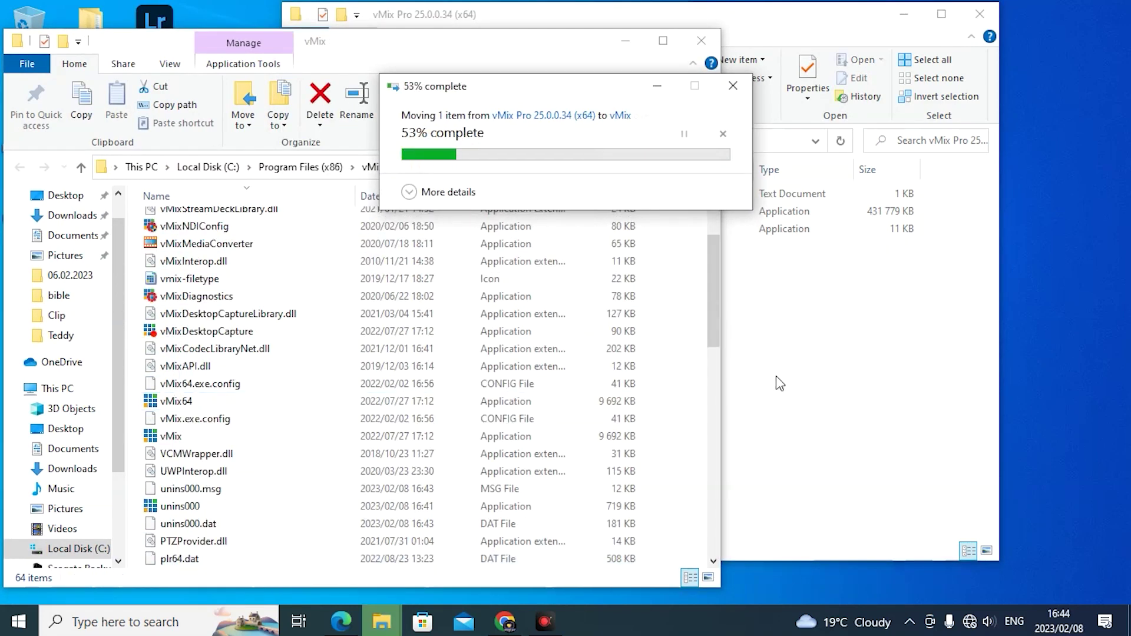
pyautogui.click(784, 390)
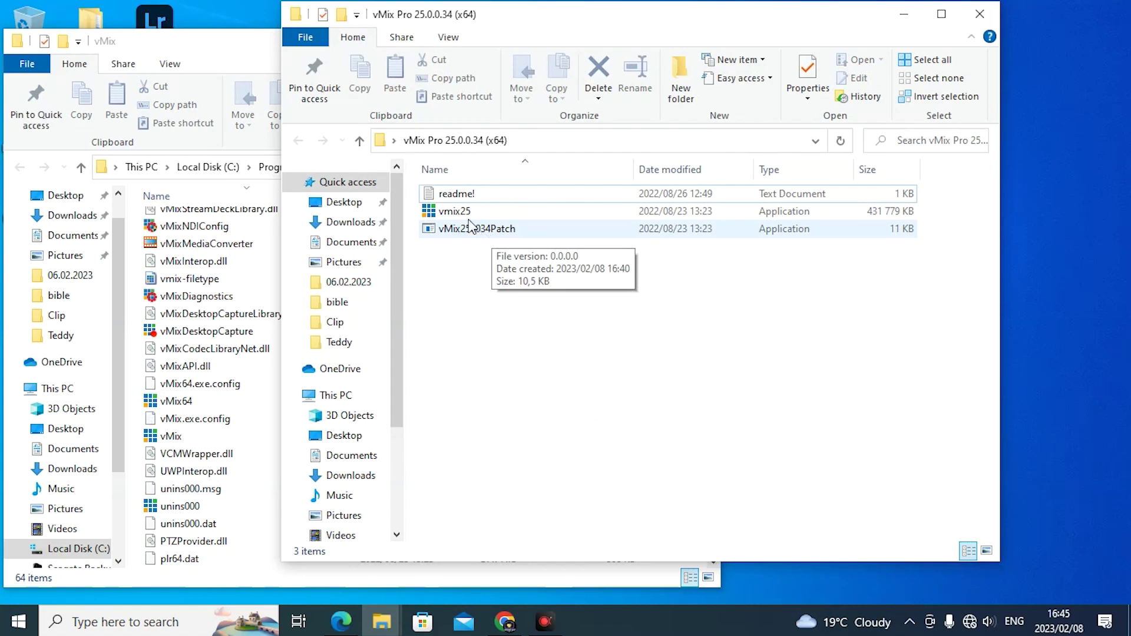
# Copy vMix250034Patch from the extracted folder into the vMix program folder with administrator permission.
pyautogui.rightClick(449, 228)
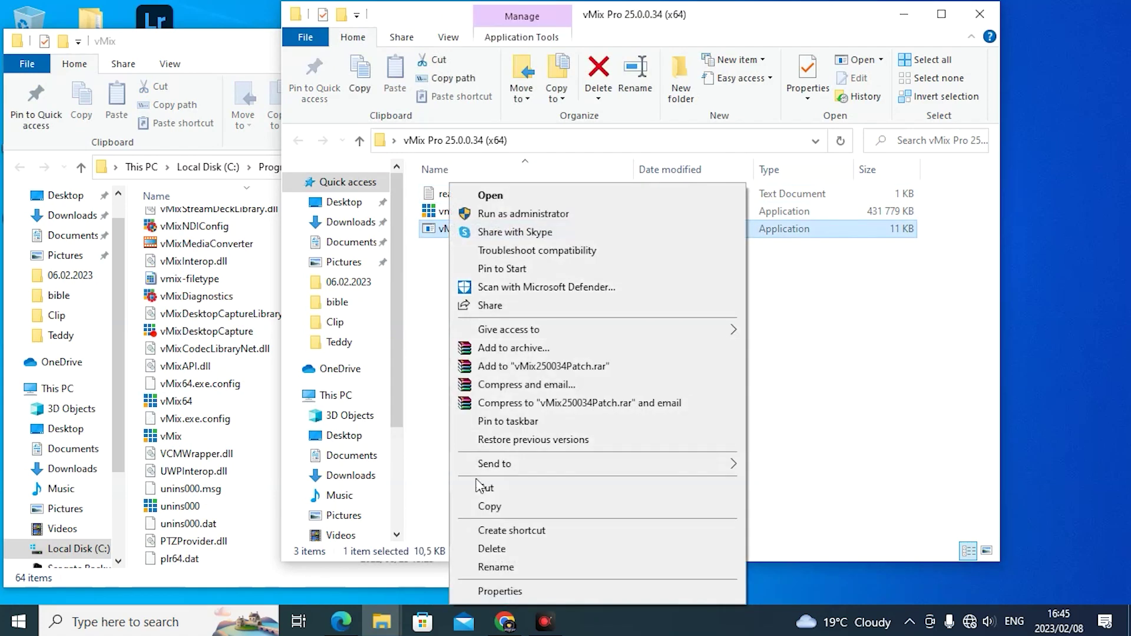
pyautogui.click(489, 506)
pyautogui.rightClick(137, 457)
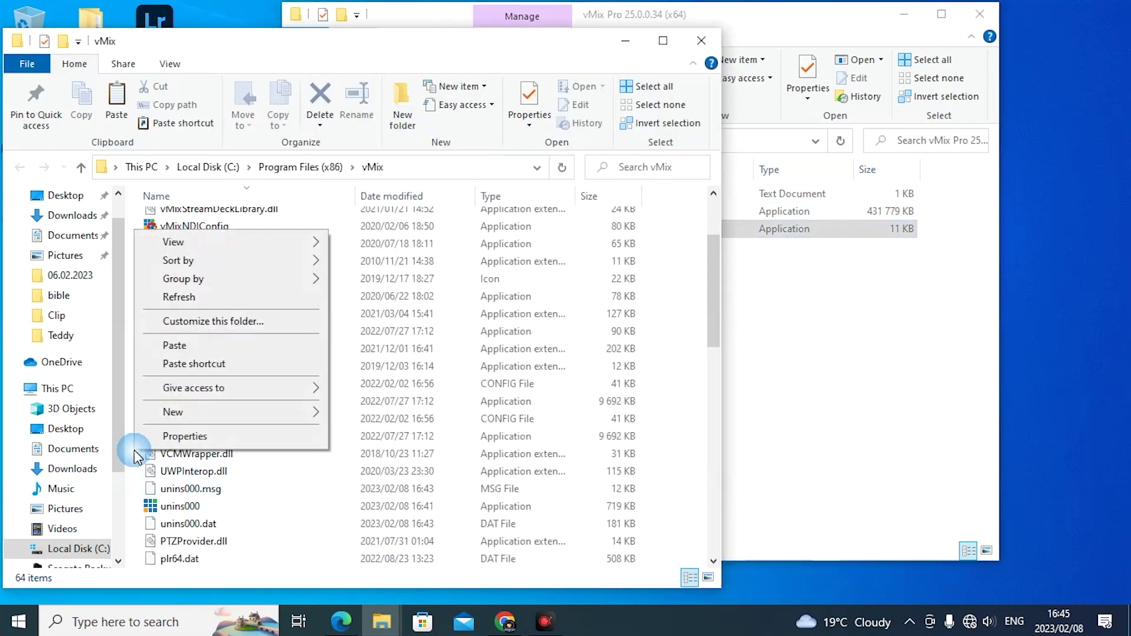
pyautogui.click(195, 345)
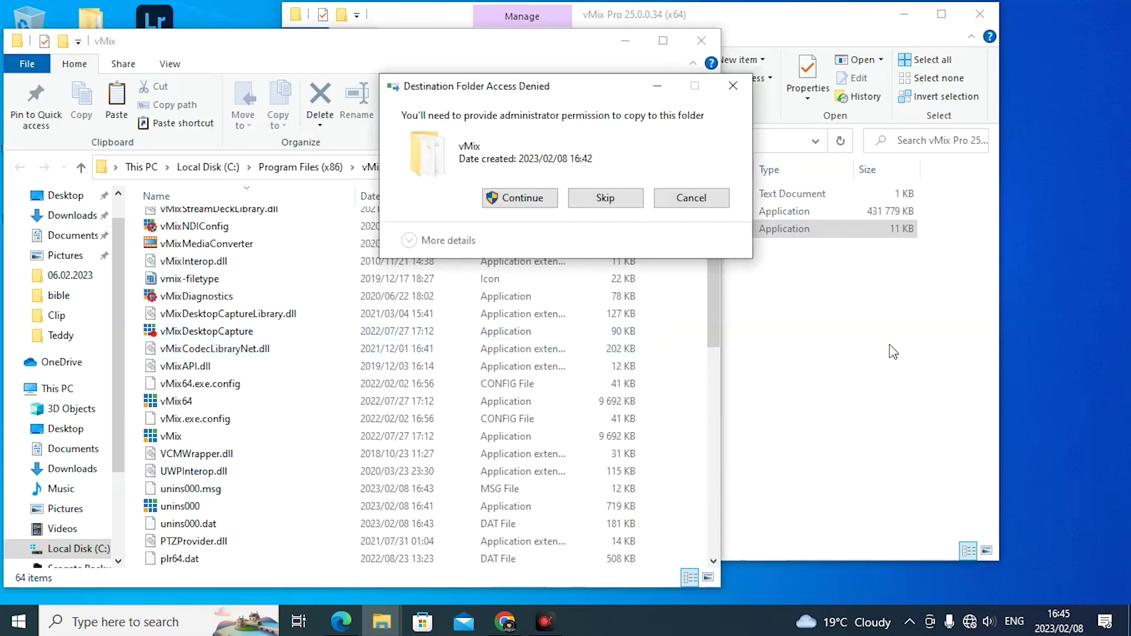
pyautogui.click(525, 201)
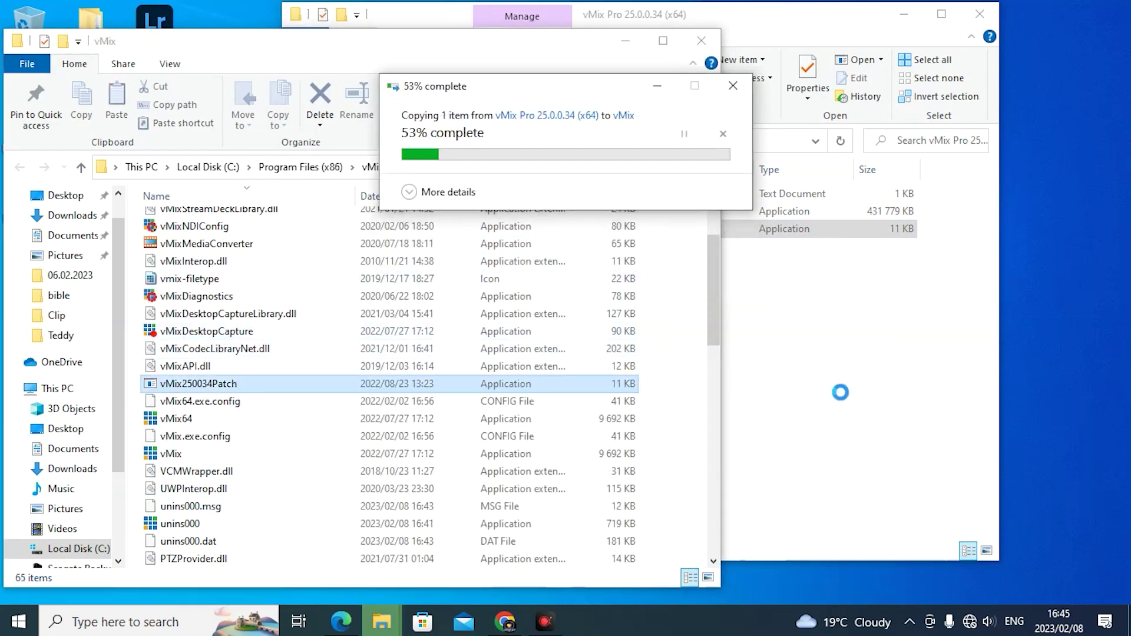
pyautogui.click(841, 394)
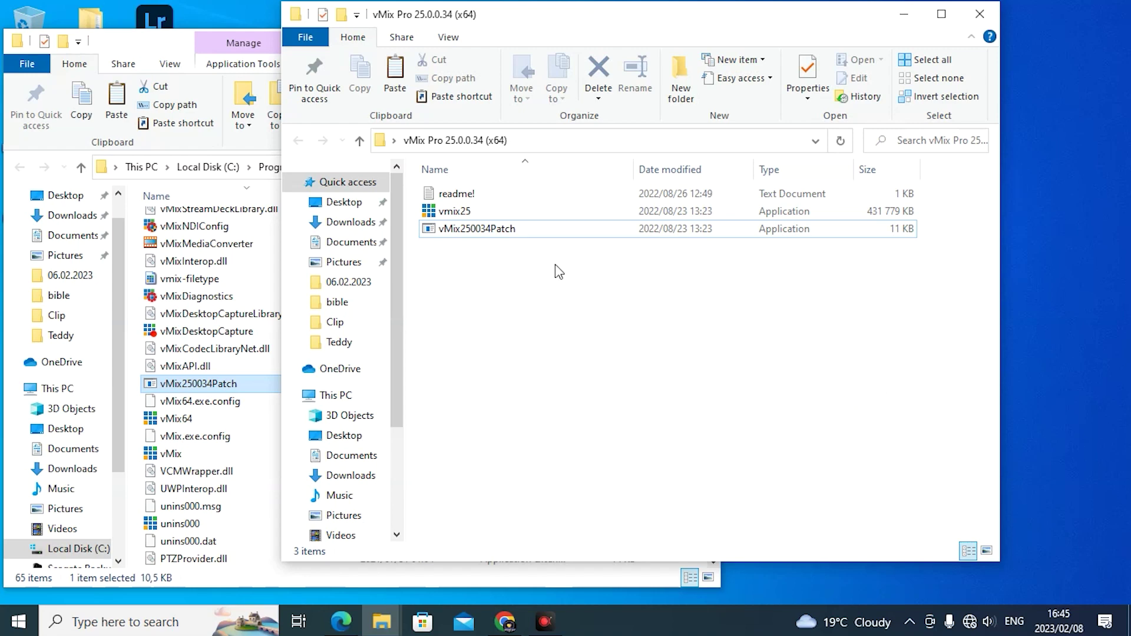
# Open the readme! file, copy the text "0.0.0.0 vmix.com" and move the Notepad window aside.
pyautogui.click(462, 193)
pyautogui.doubleClick(461, 193)
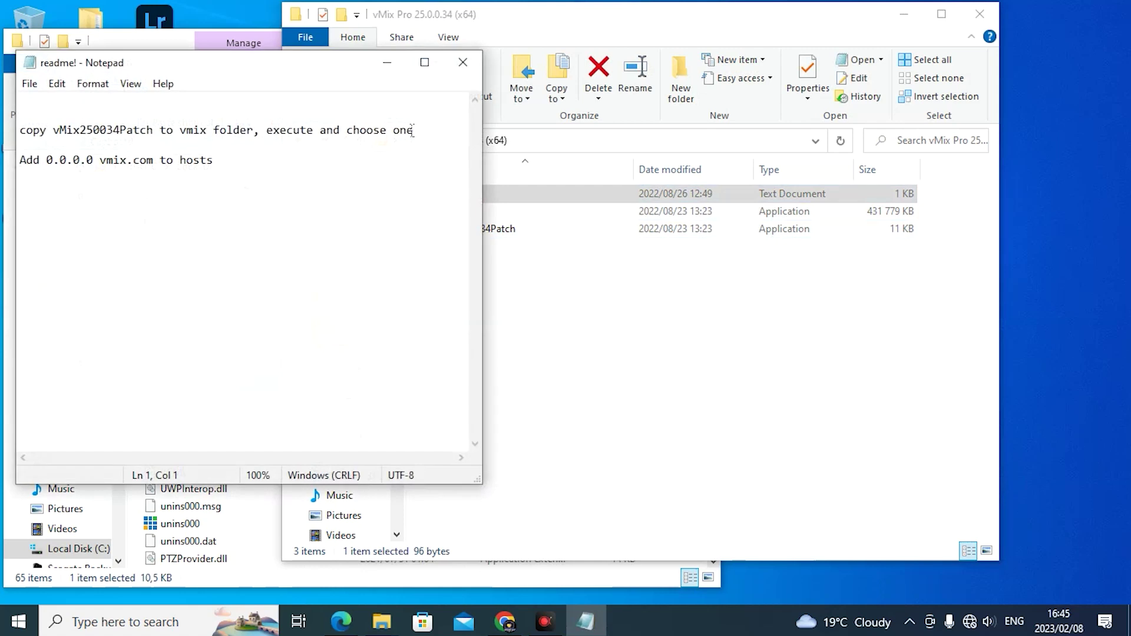
pyautogui.moveTo(262, 69); pyautogui.dragTo(591, 83)
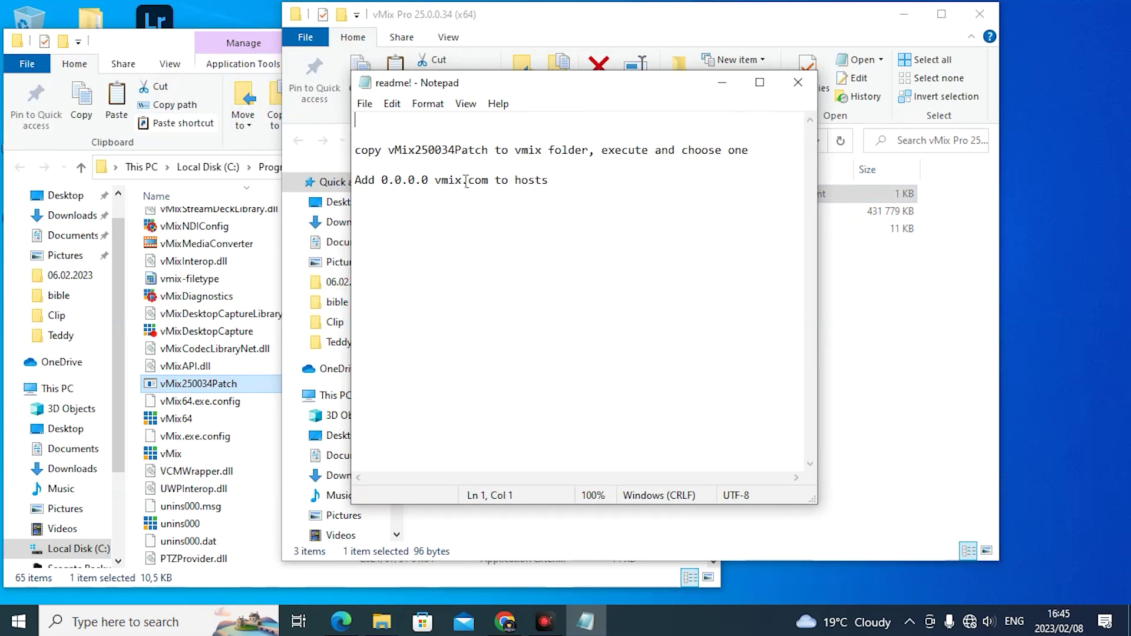
pyautogui.moveTo(488, 180); pyautogui.dragTo(382, 178)
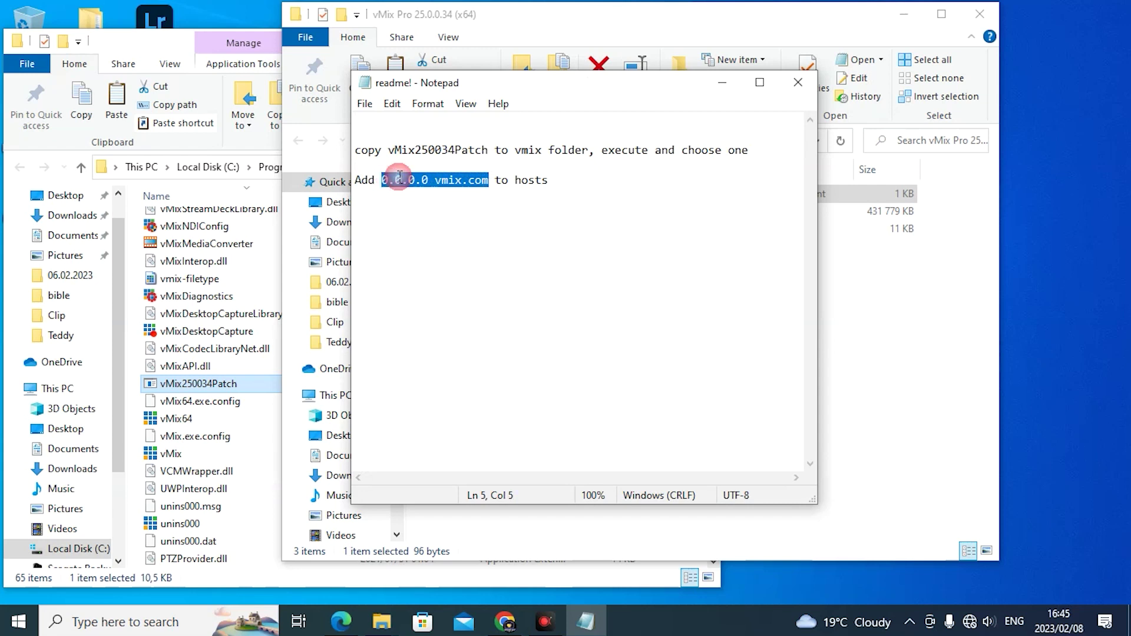
pyautogui.rightClick(420, 183)
pyautogui.click(461, 236)
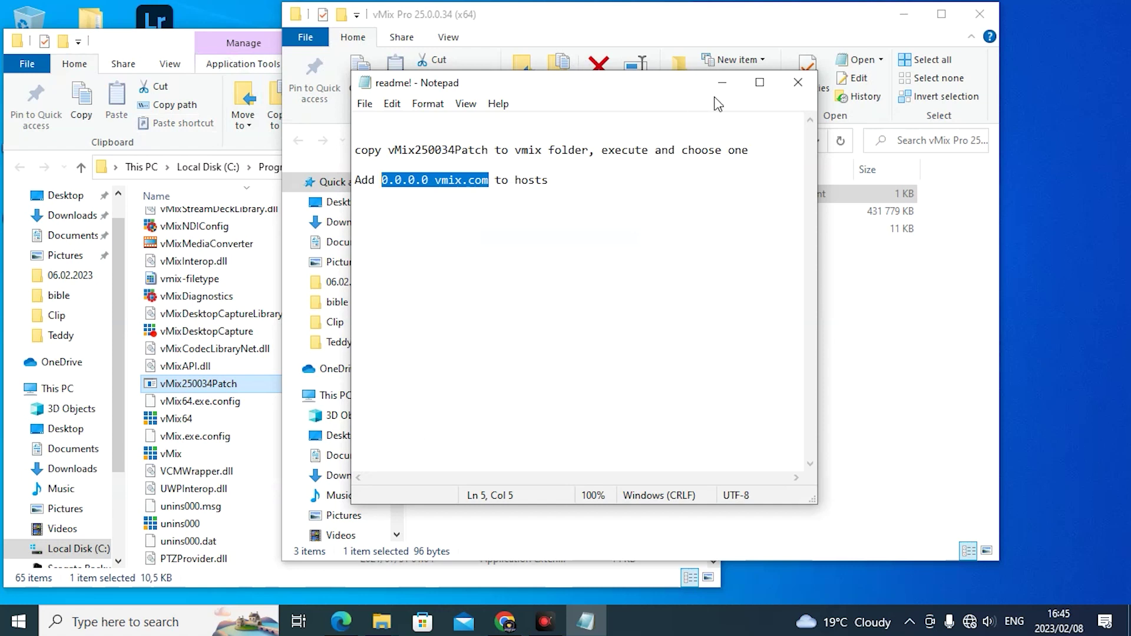
pyautogui.moveTo(643, 87); pyautogui.dragTo(848, 82)
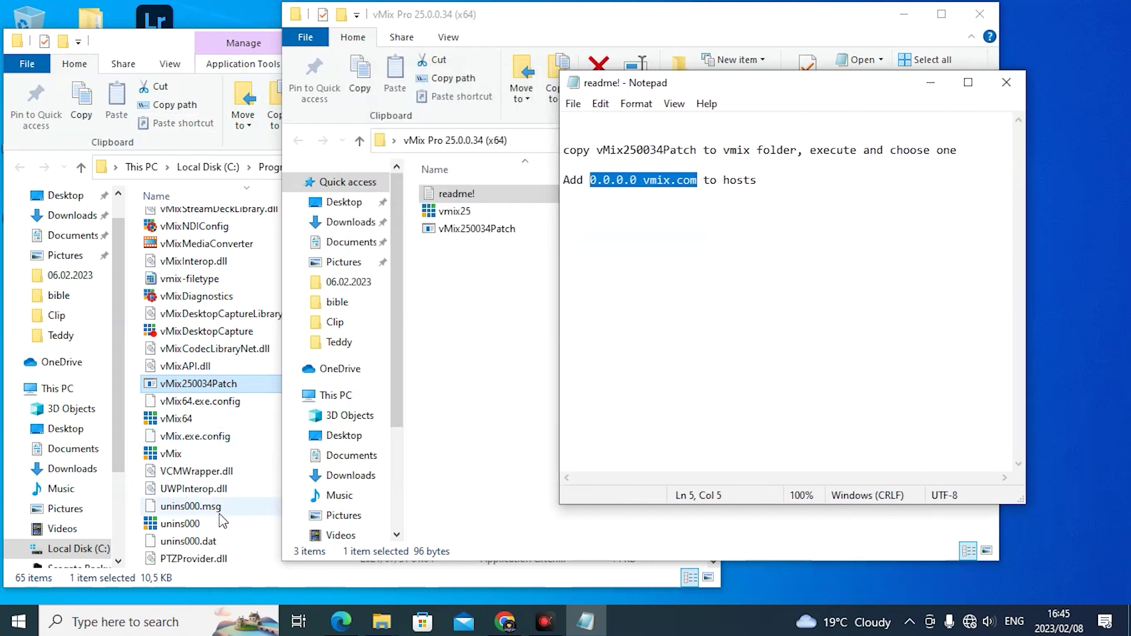
# Bring the vMix program folder window forward and browse it to the Windows folder on Local Disk (C:).
pyautogui.click(401, 421)
pyautogui.scroll(-1, 402, 421)
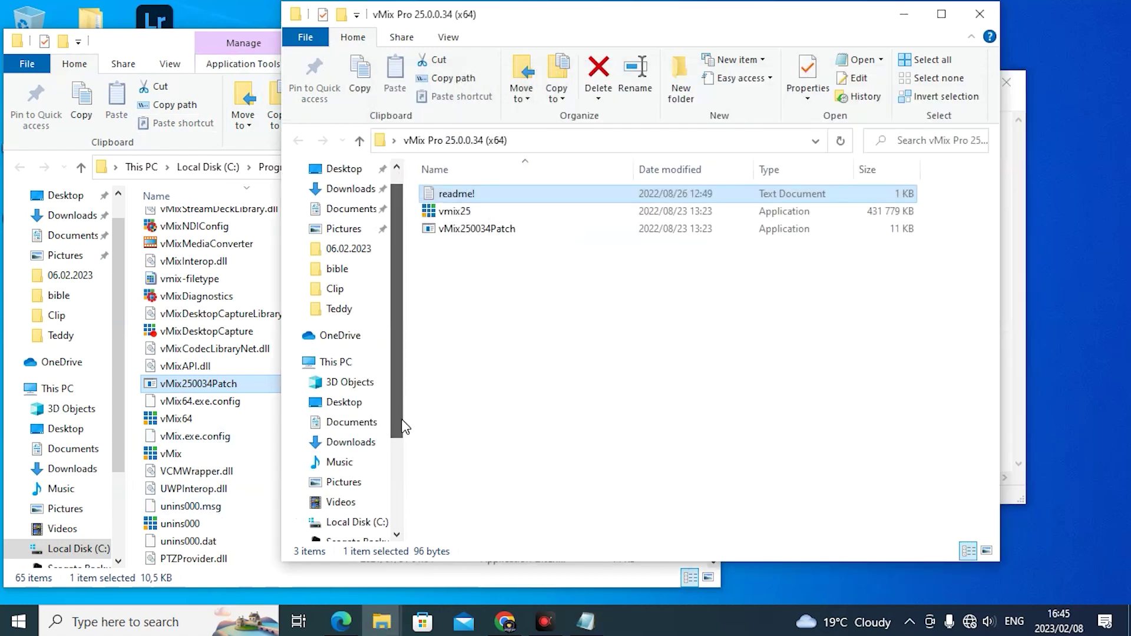
pyautogui.moveTo(173, 47); pyautogui.dragTo(254, 33)
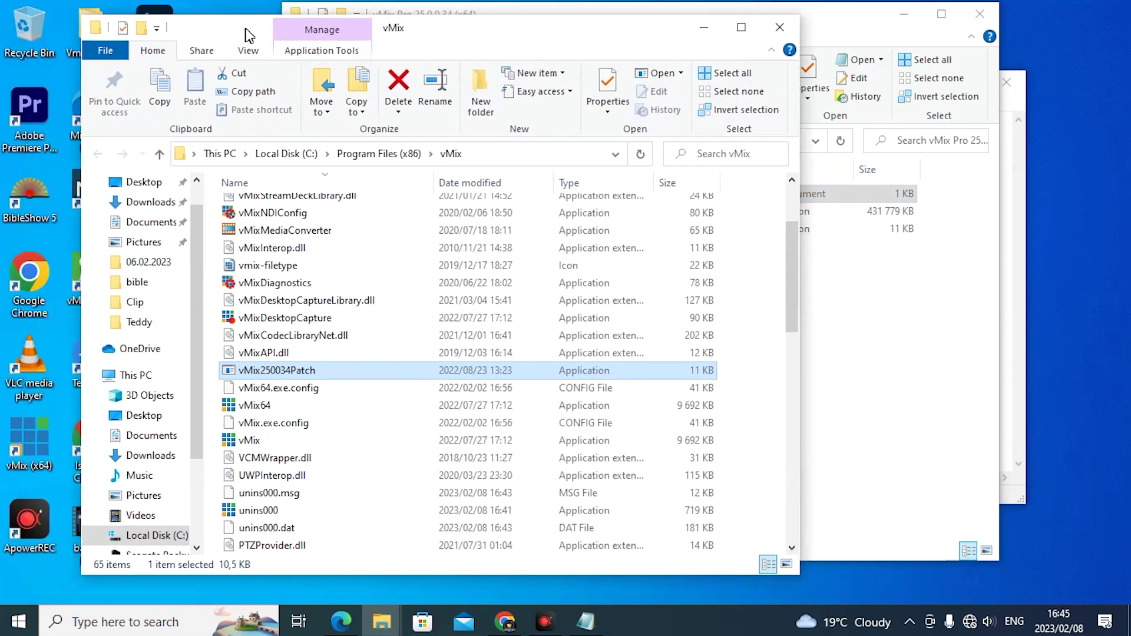
pyautogui.scroll(-2, 122, 538)
pyautogui.scroll(-1, 122, 537)
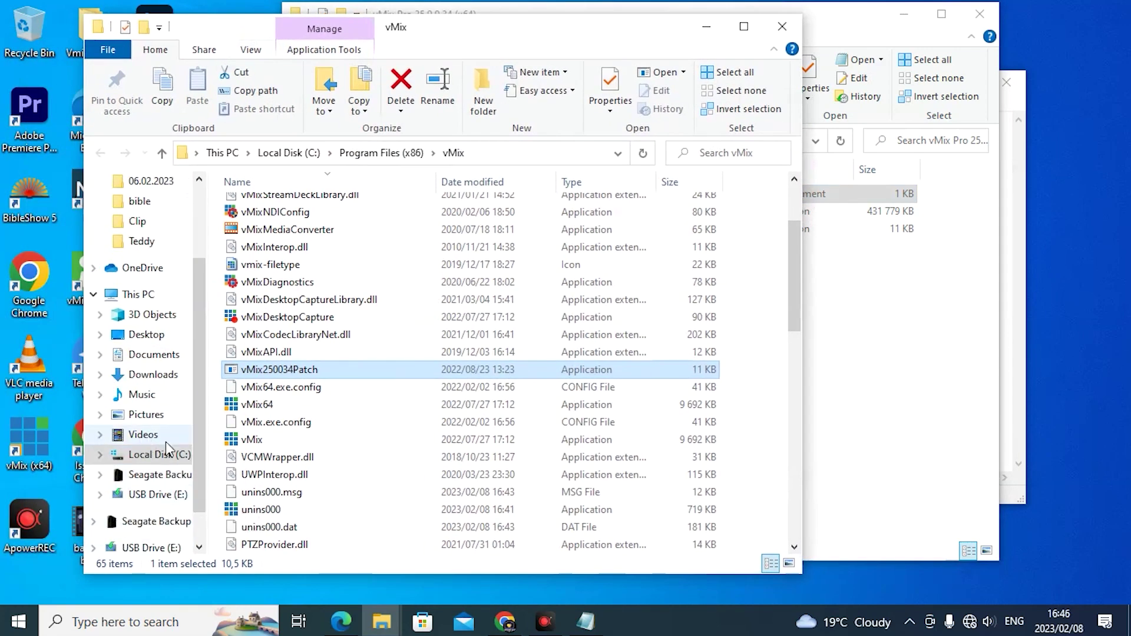
pyautogui.click(165, 457)
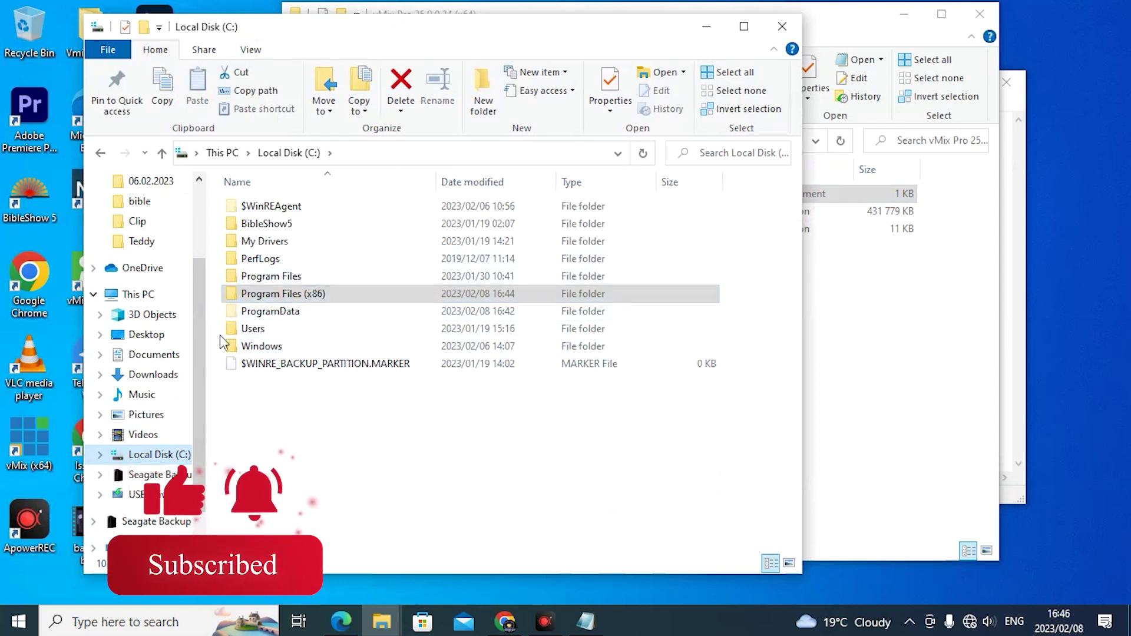
pyautogui.click(266, 349)
pyautogui.doubleClick(267, 348)
# Open System32\drivers\etc inside the Windows folder and move the hosts file to the desktop with administrator permission.
pyautogui.scroll(-7, 266, 365)
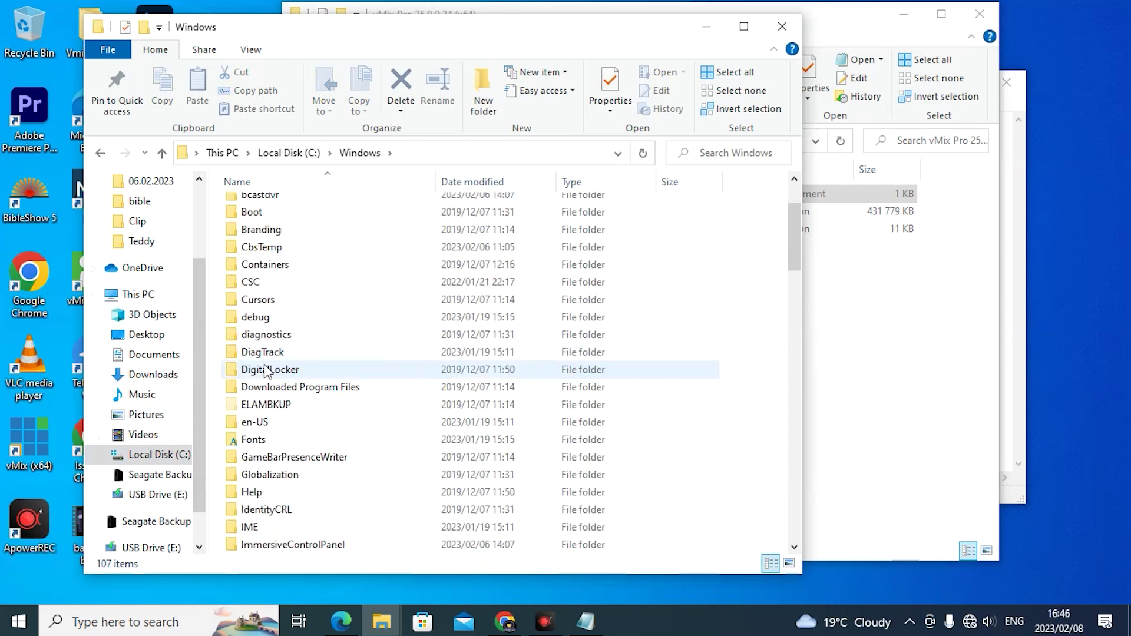
pyautogui.scroll(-6, 265, 369)
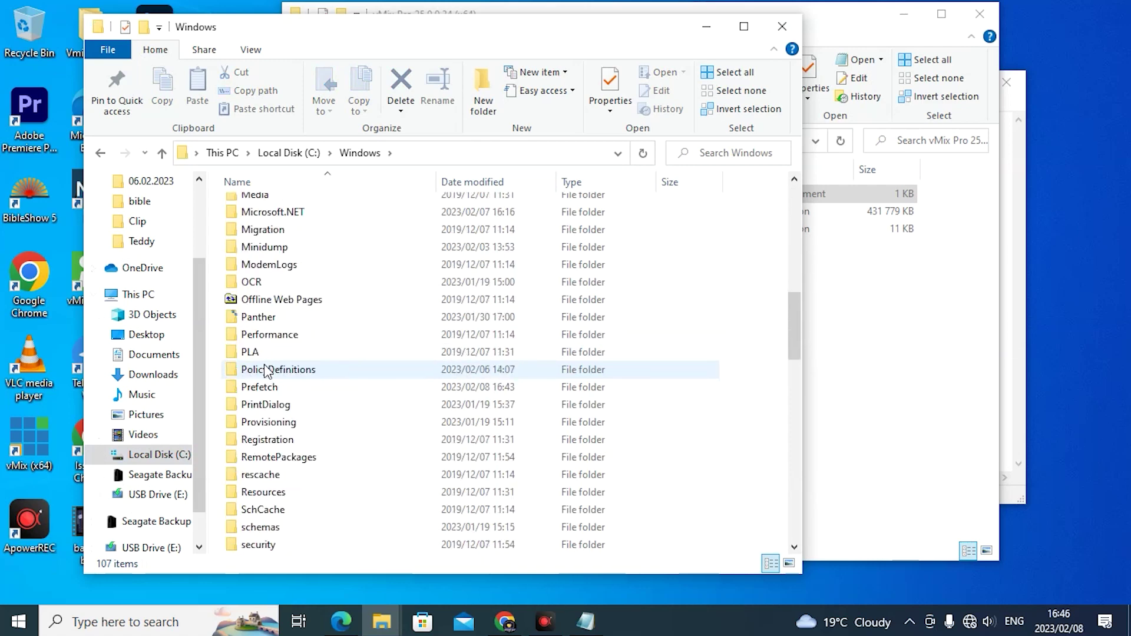
pyautogui.scroll(-6, 265, 370)
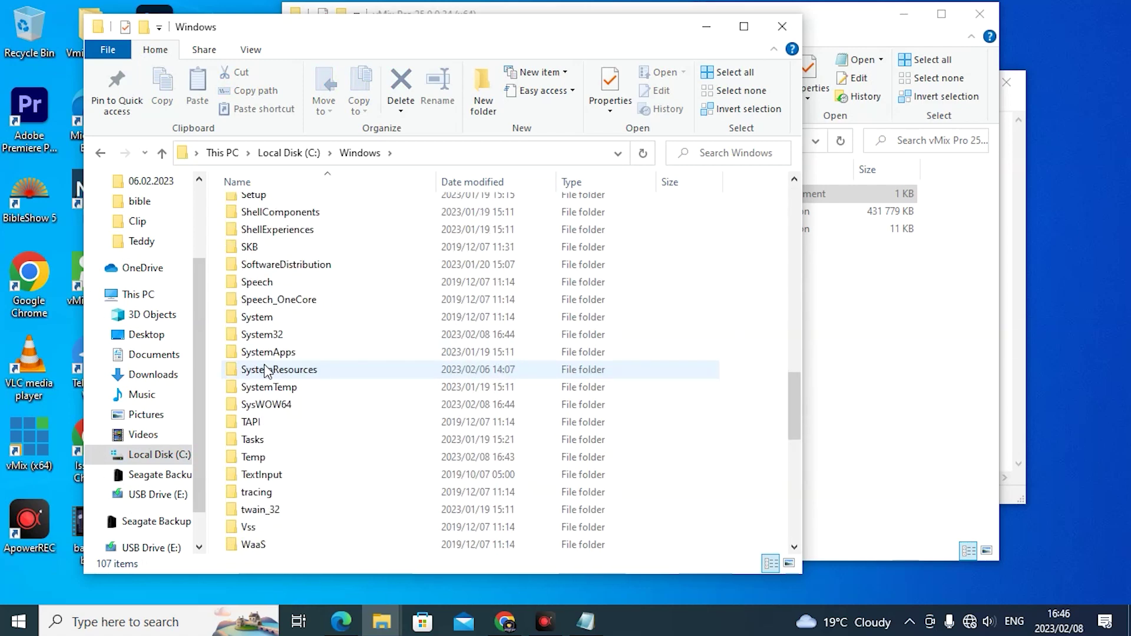
pyautogui.doubleClick(263, 334)
pyautogui.scroll(-5, 265, 321)
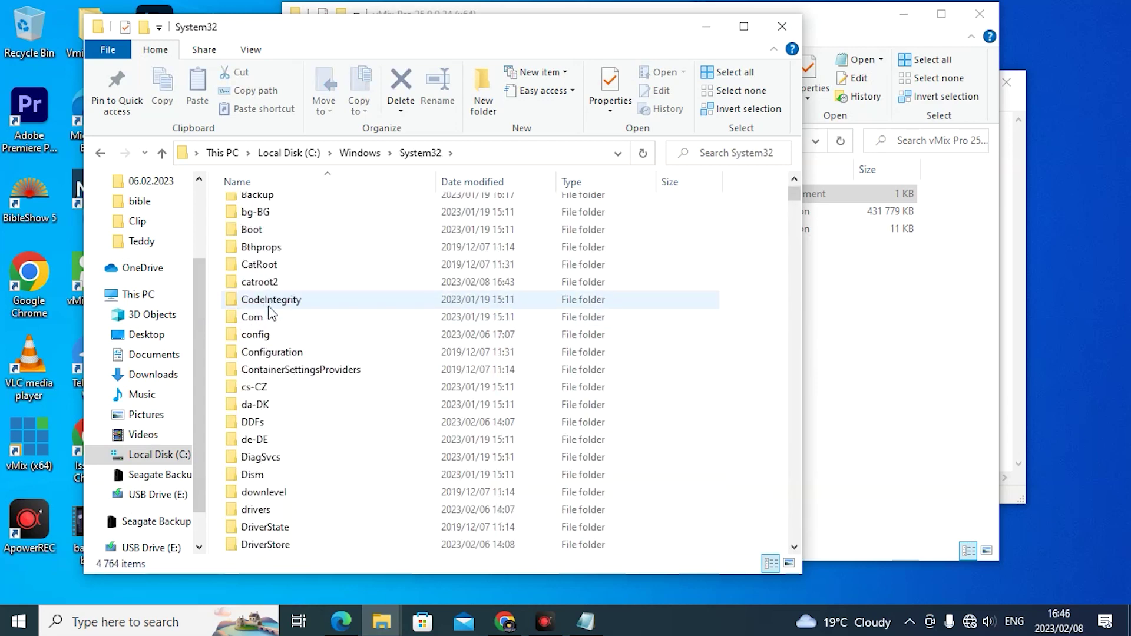
pyautogui.doubleClick(262, 405)
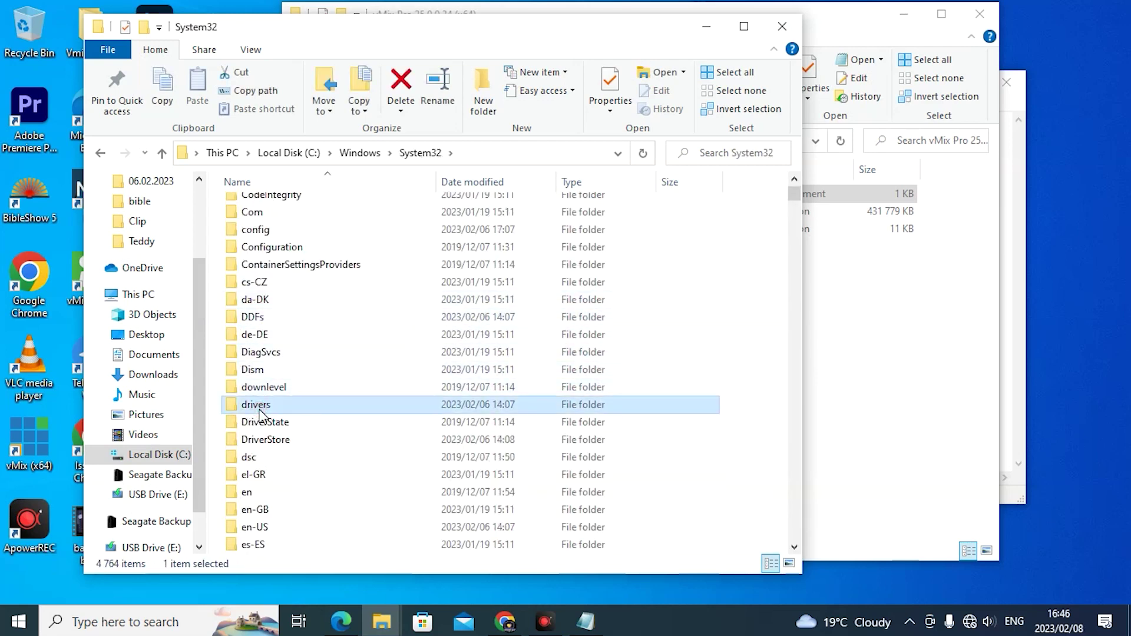
pyautogui.doubleClick(261, 243)
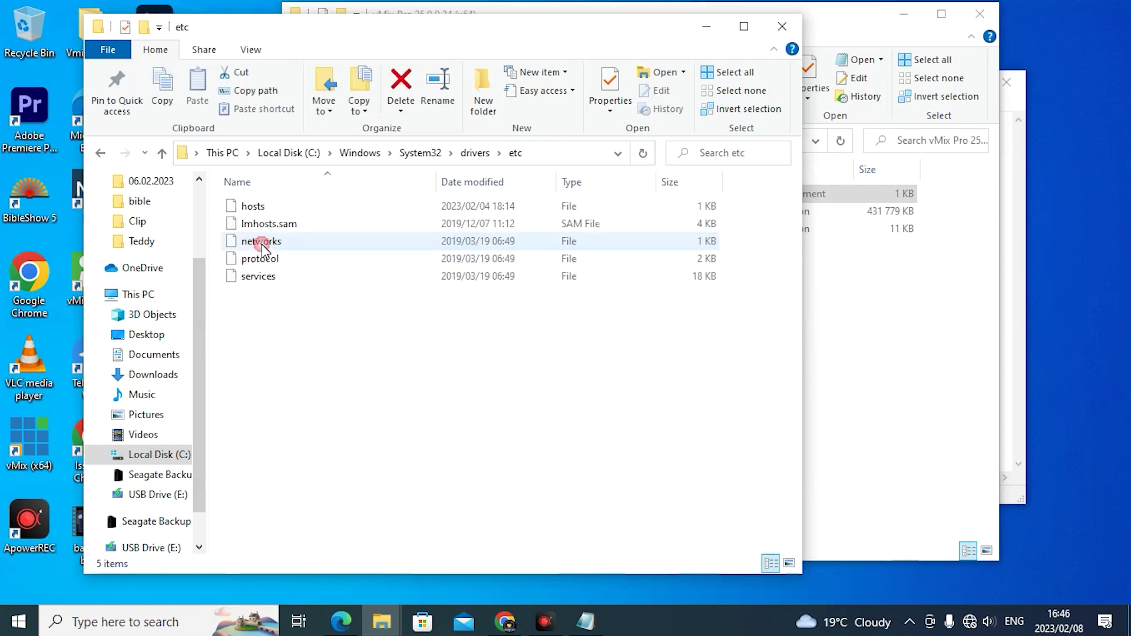
pyautogui.moveTo(259, 210); pyautogui.dragTo(65, 578)
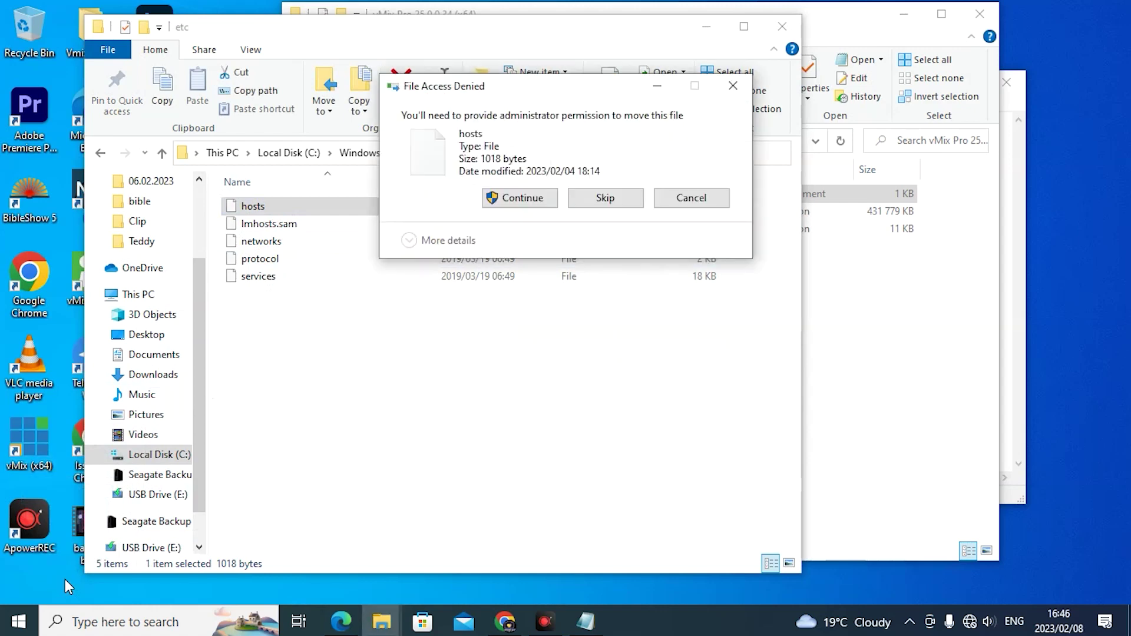
pyautogui.click(549, 199)
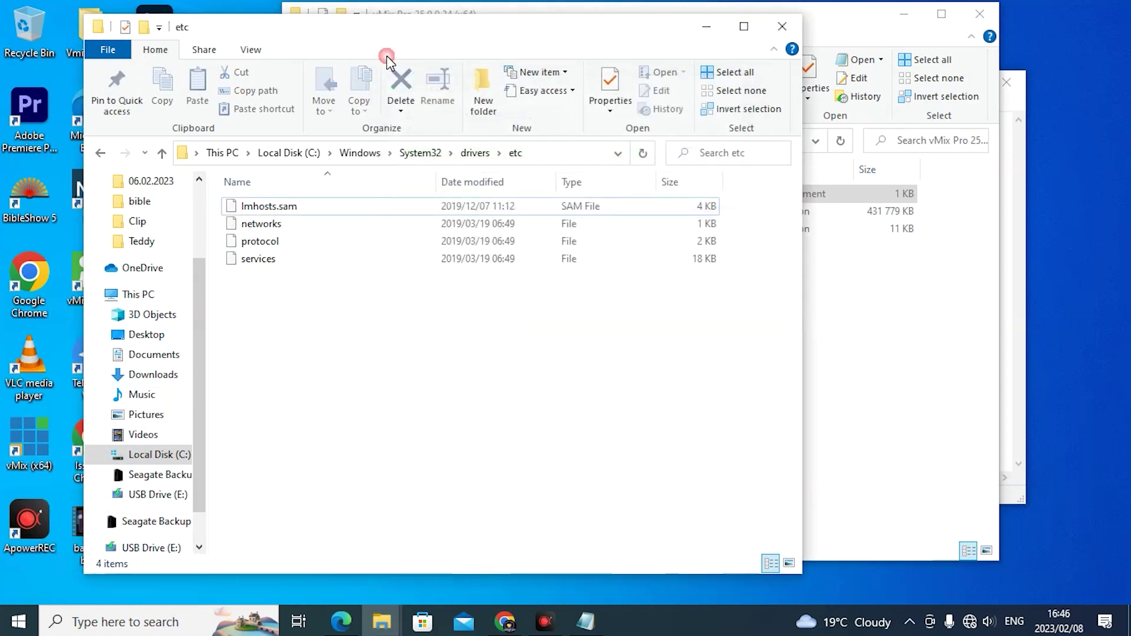
# Move the etc folder window aside and open the hosts file from the desktop in Notepad at its vmix.com entries.
pyautogui.moveTo(346, 46); pyautogui.dragTo(602, 72)
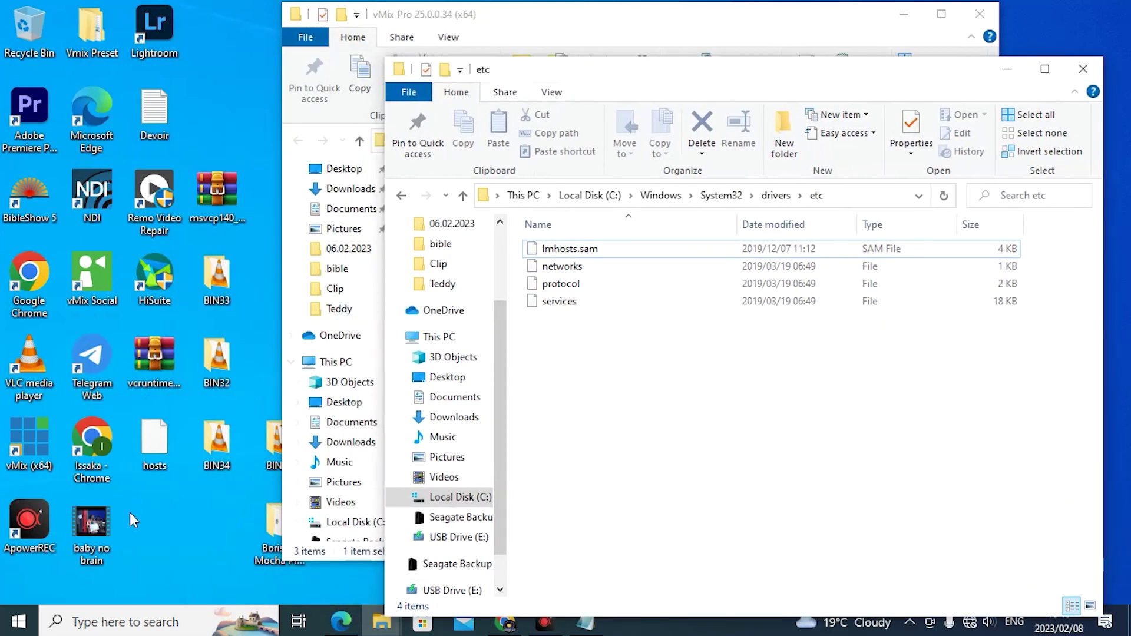
pyautogui.rightClick(156, 440)
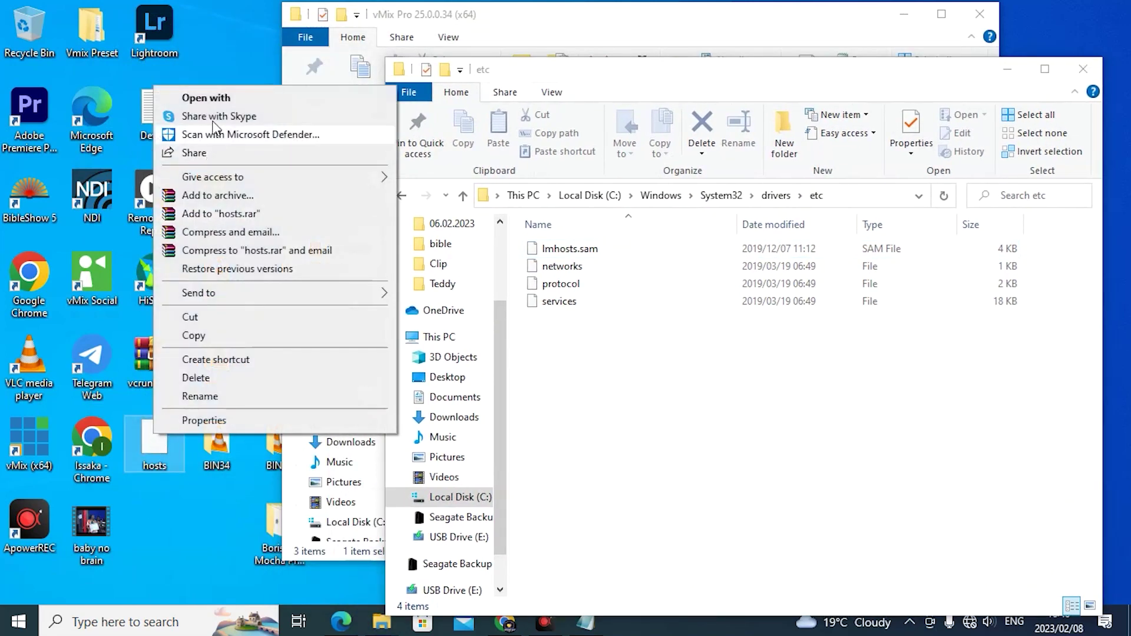
pyautogui.click(221, 100)
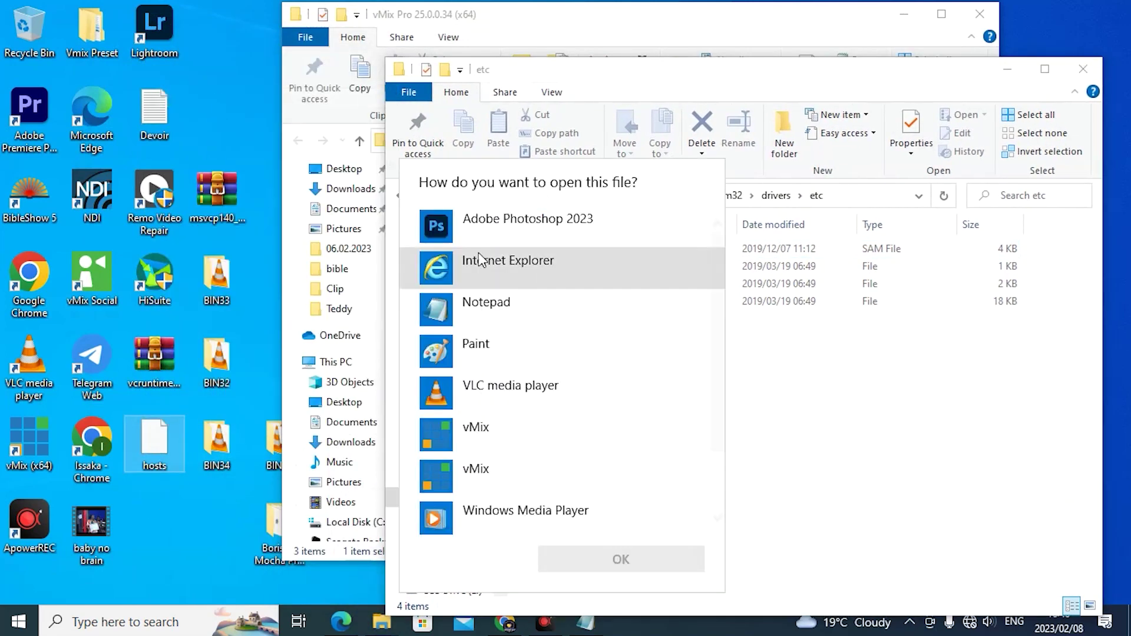
pyautogui.click(478, 308)
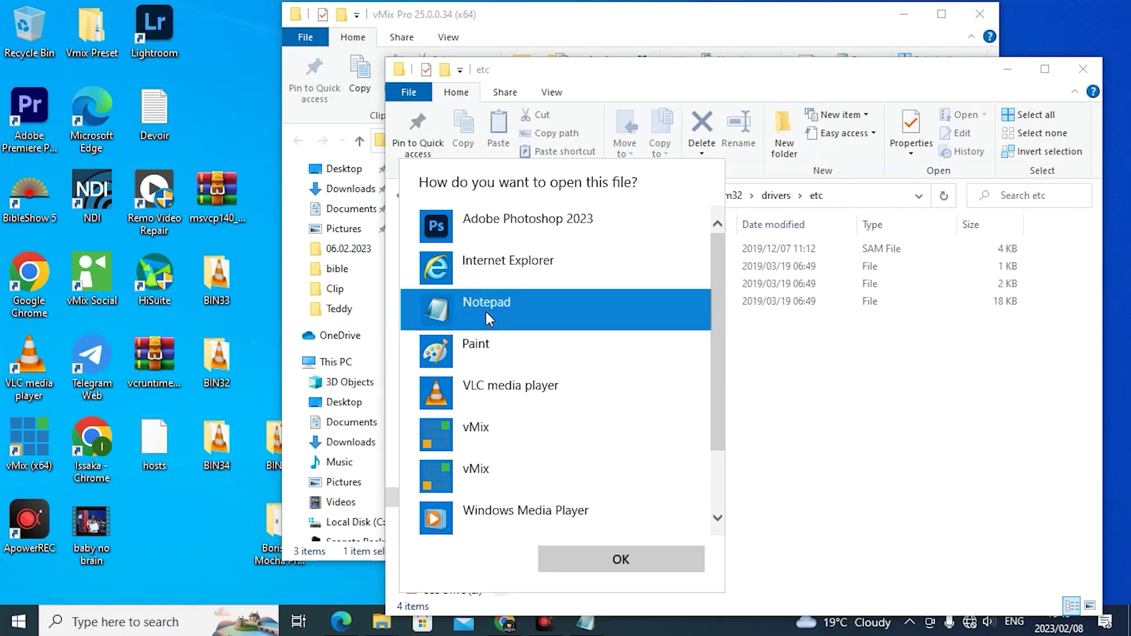
pyautogui.doubleClick(485, 311)
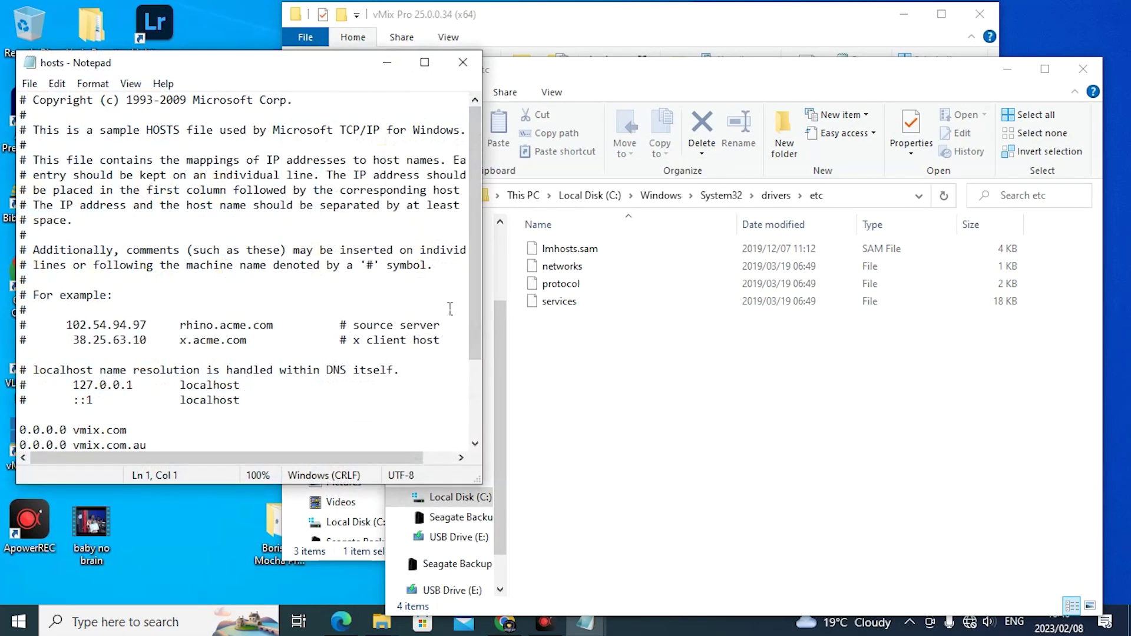
pyautogui.scroll(-2, 469, 299)
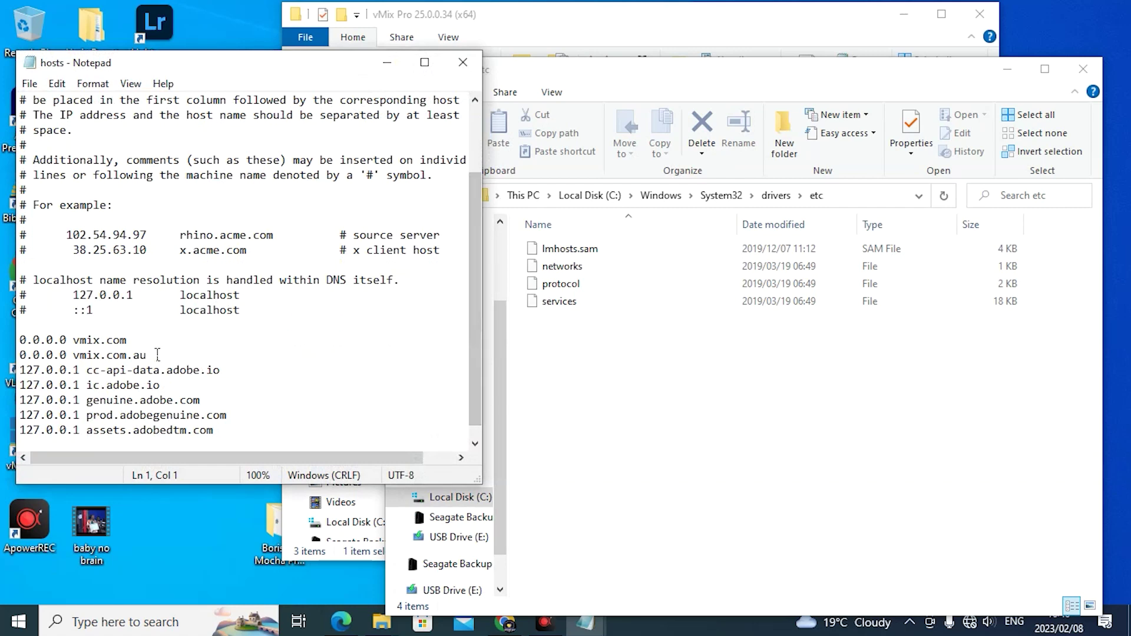
# Paste "0.0.0.0 vmix.com" over the existing vmix.com line in the hosts file, save it and close Notepad.
pyautogui.moveTo(142, 342); pyautogui.dragTo(41, 343)
pyautogui.rightClick(41, 343)
pyautogui.click(98, 415)
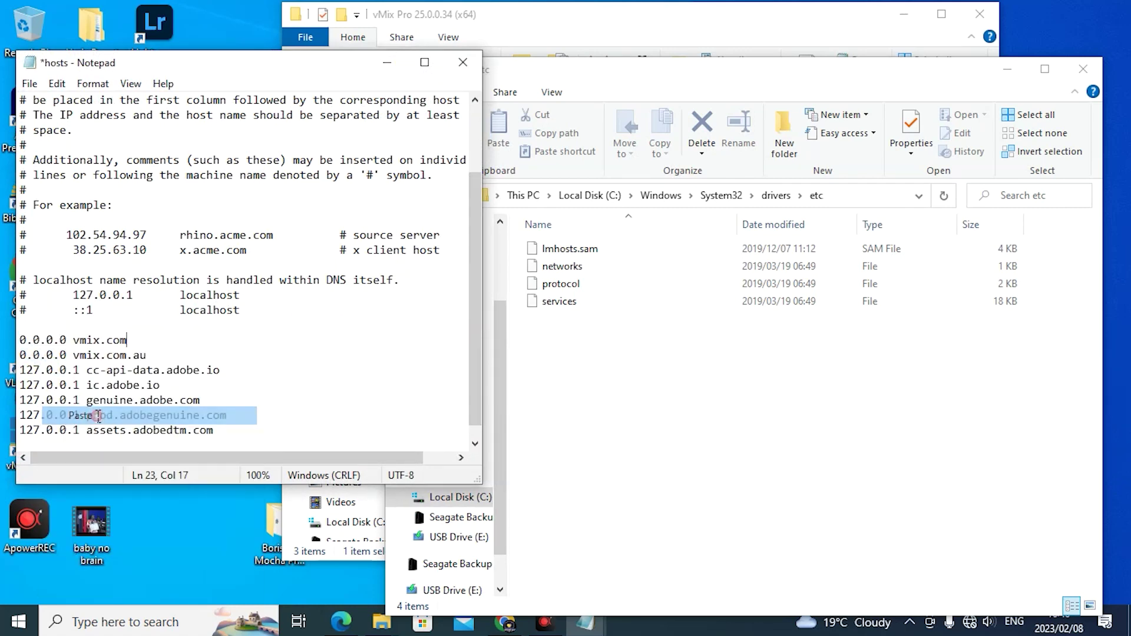
pyautogui.click(262, 367)
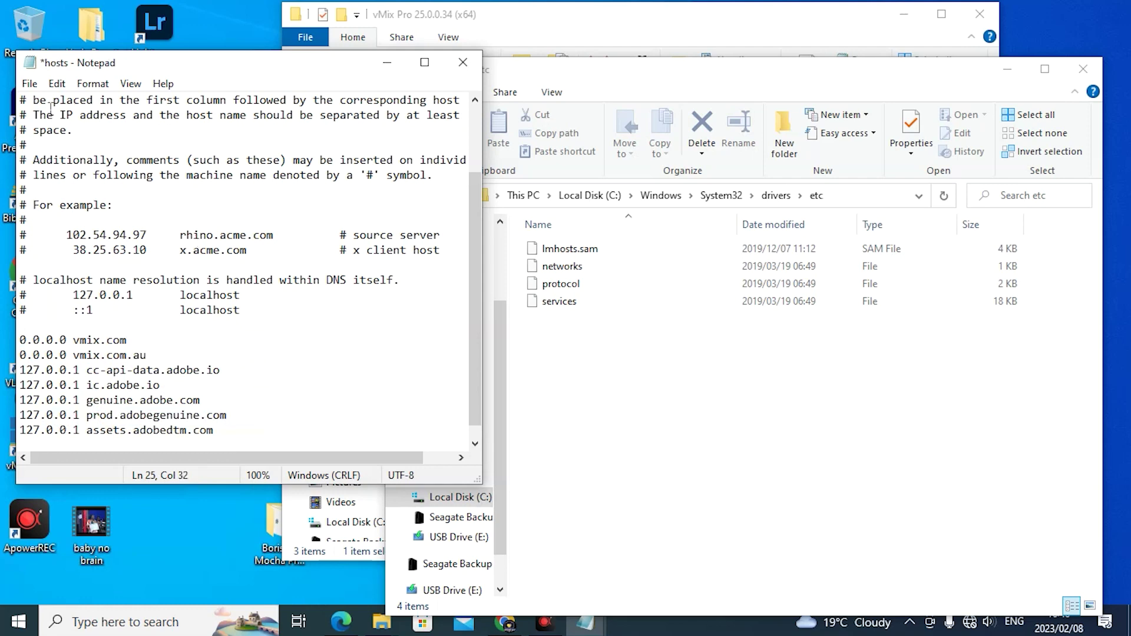
pyautogui.click(30, 83)
pyautogui.click(59, 161)
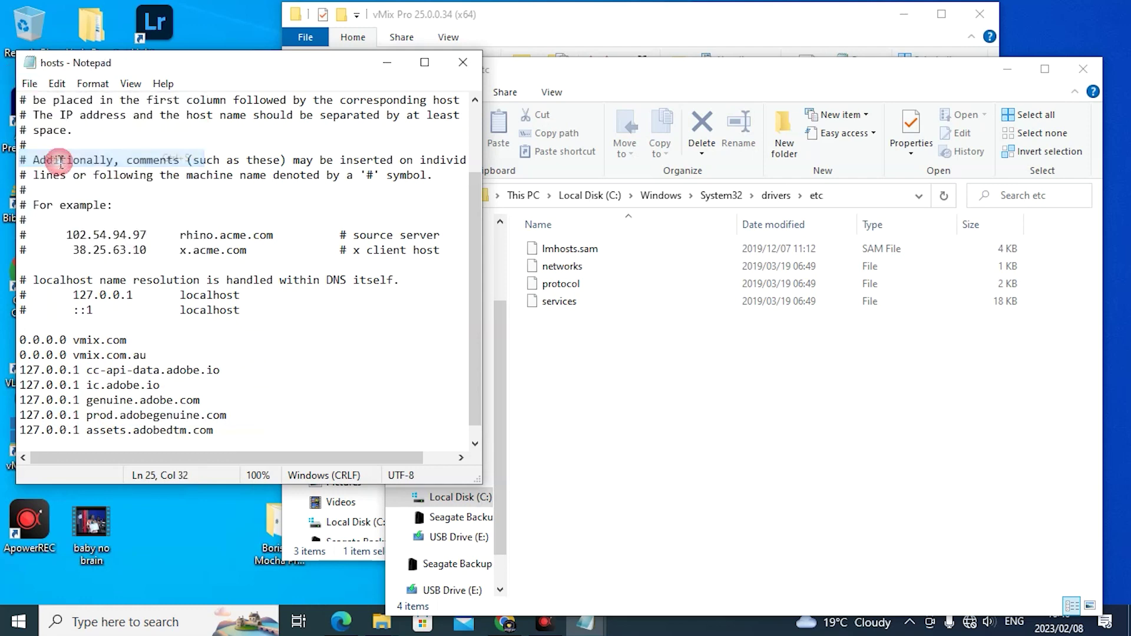
pyautogui.click(463, 63)
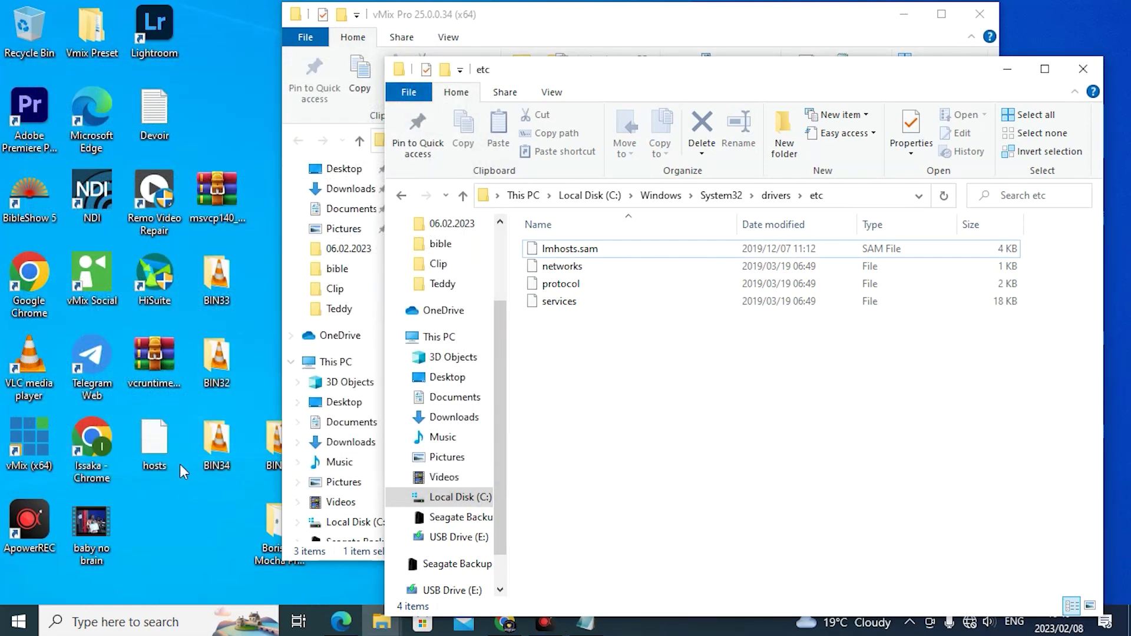
# Move the hosts file from the desktop back into the etc folder with administrator permission and refresh the desktop.
pyautogui.moveTo(157, 438); pyautogui.dragTo(642, 427)
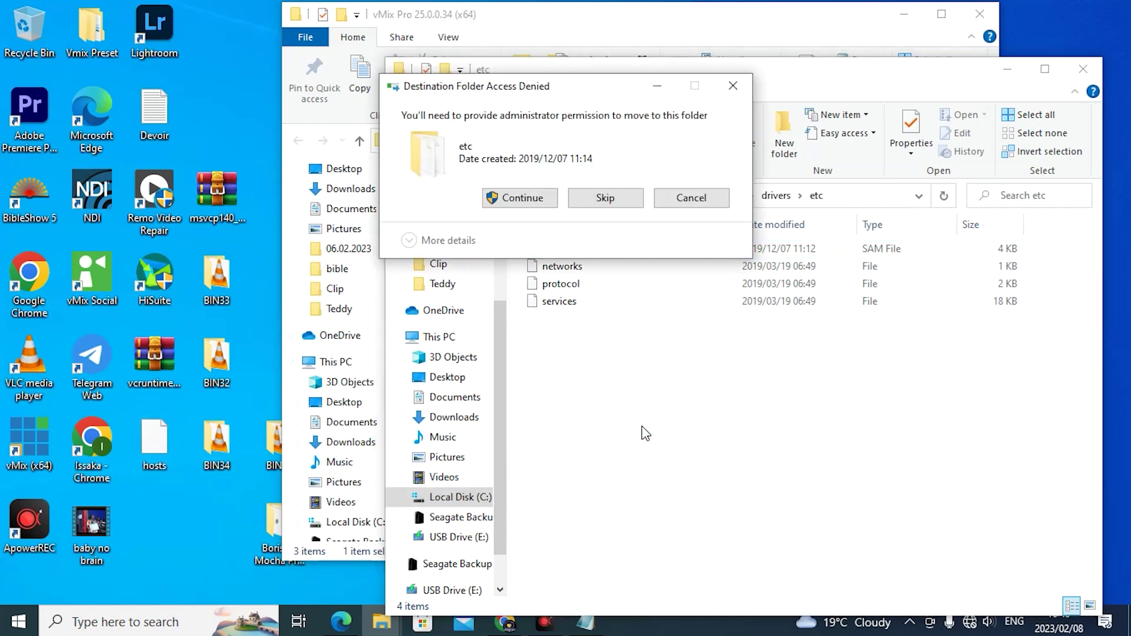
pyautogui.click(553, 204)
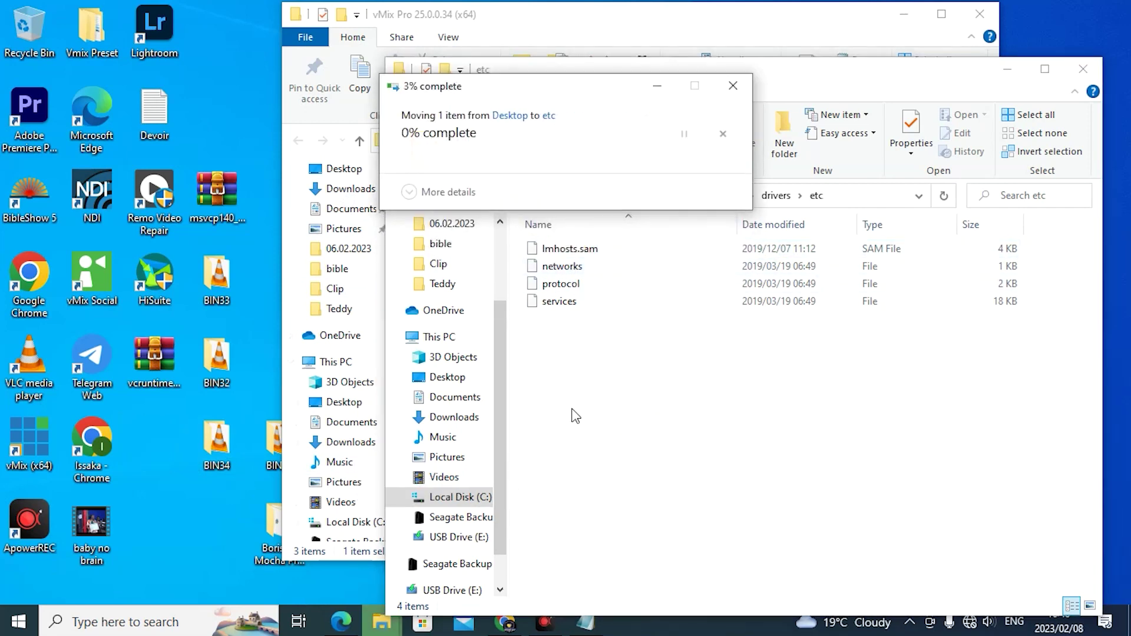
pyautogui.rightClick(138, 494)
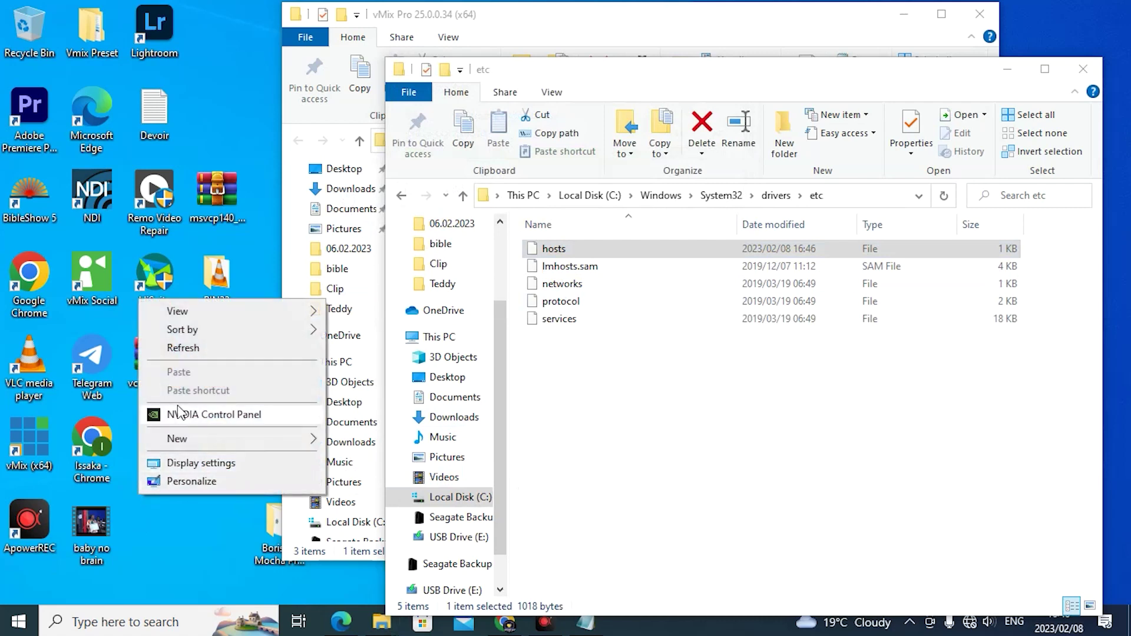
pyautogui.click(177, 349)
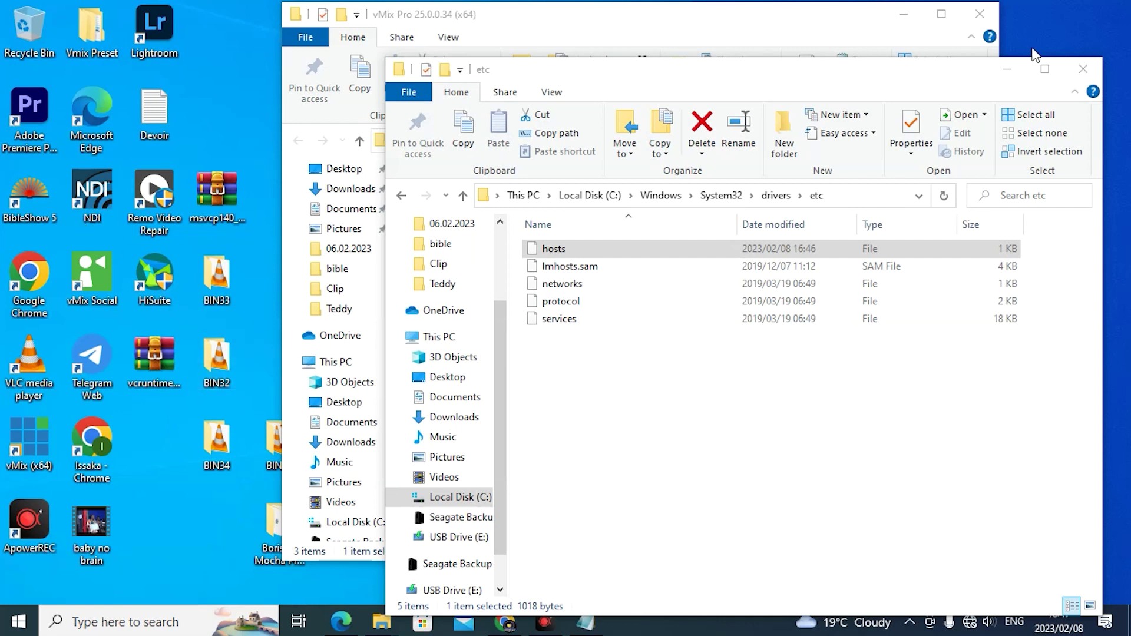
pyautogui.rightClick(124, 476)
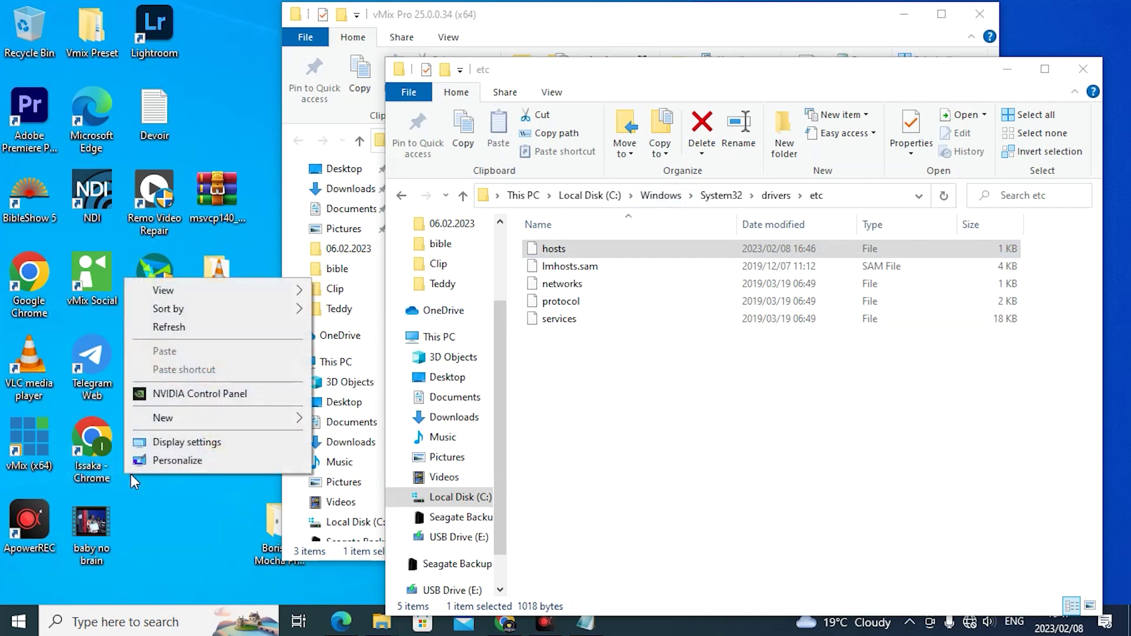
pyautogui.click(200, 324)
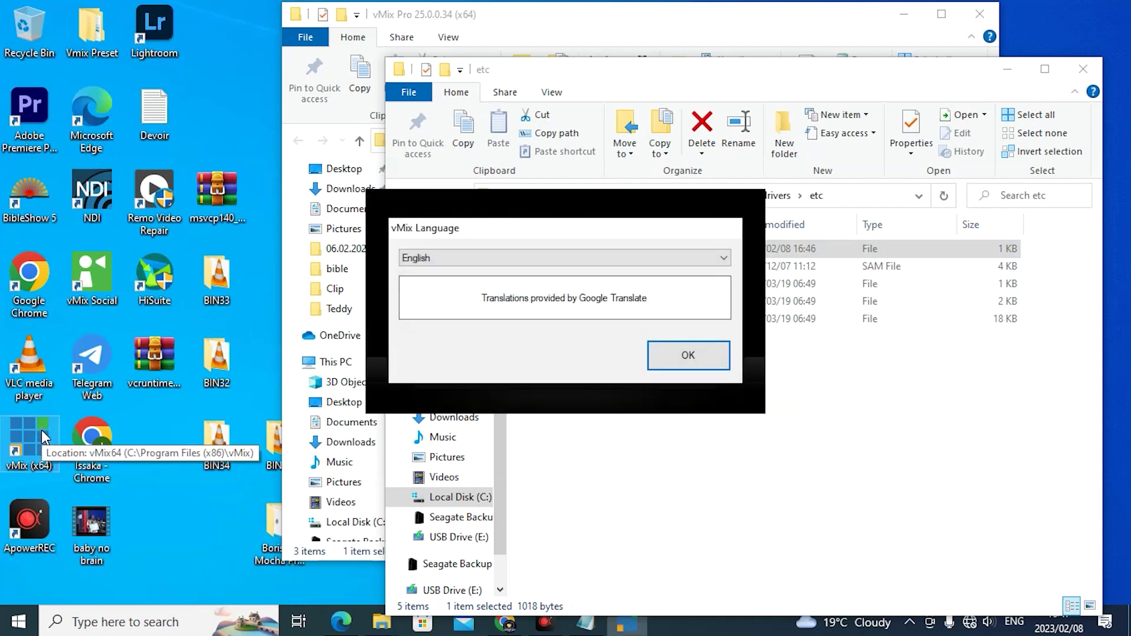
# Start vMix in English with the HD 1080 25p (1920x1080, 25 fps) configuration and minimize the browser window that opens.
pyautogui.click(678, 365)
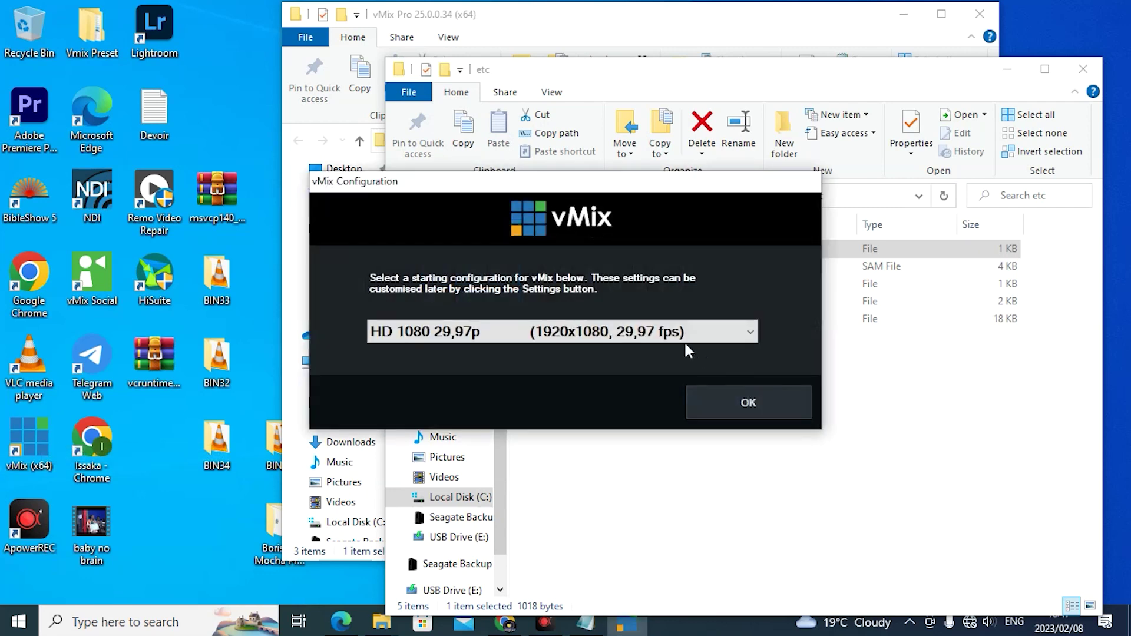
pyautogui.click(685, 345)
pyautogui.click(685, 37)
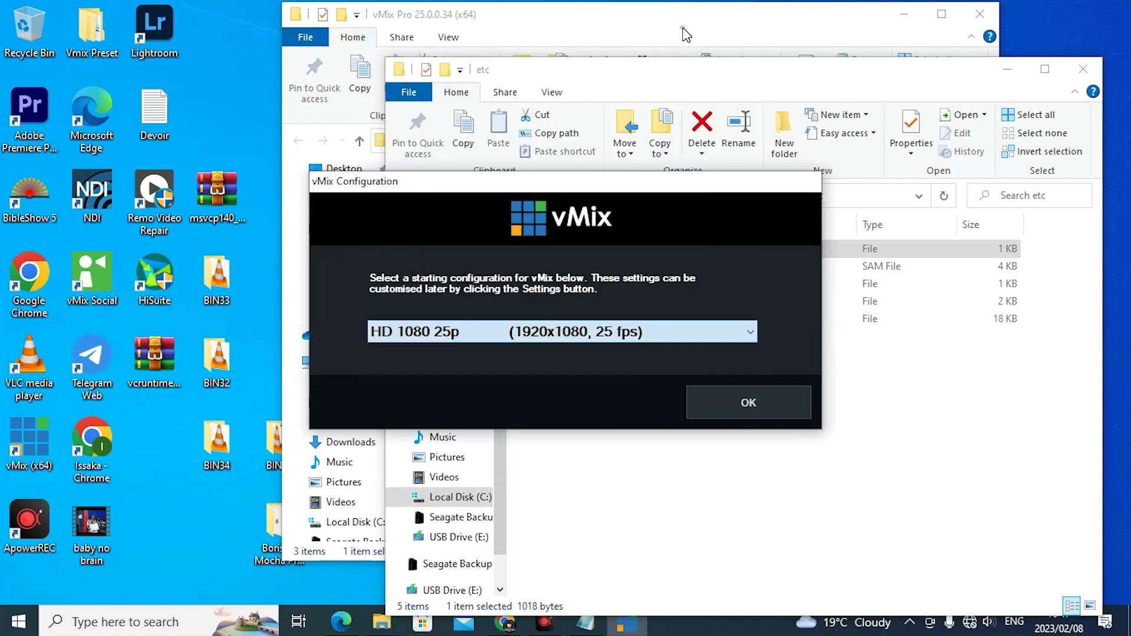
pyautogui.click(776, 394)
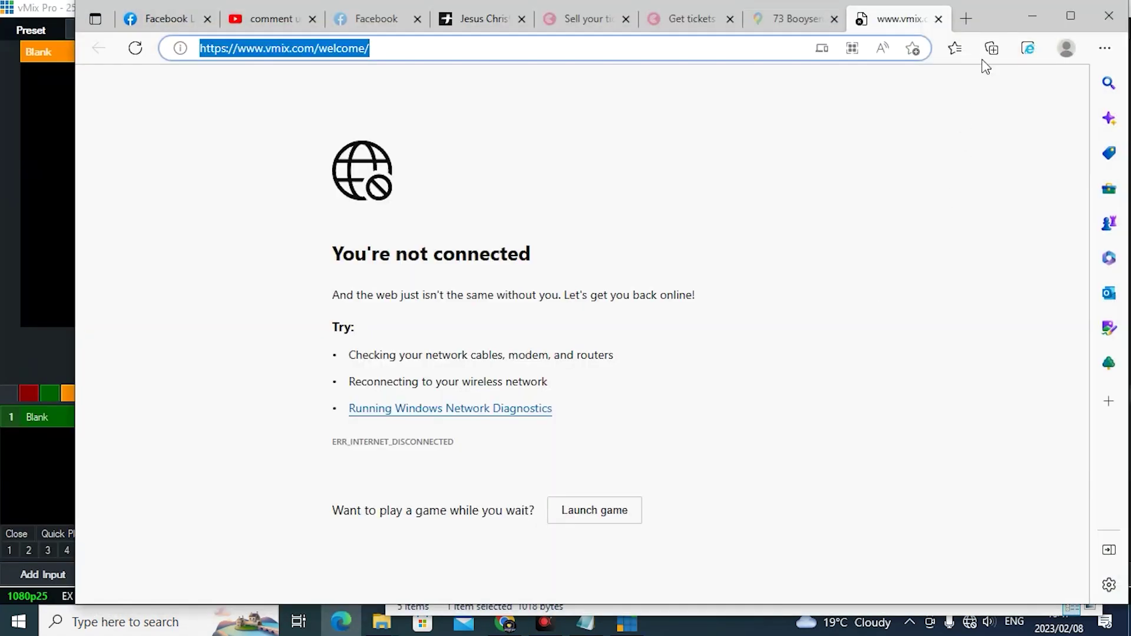
pyautogui.click(1031, 16)
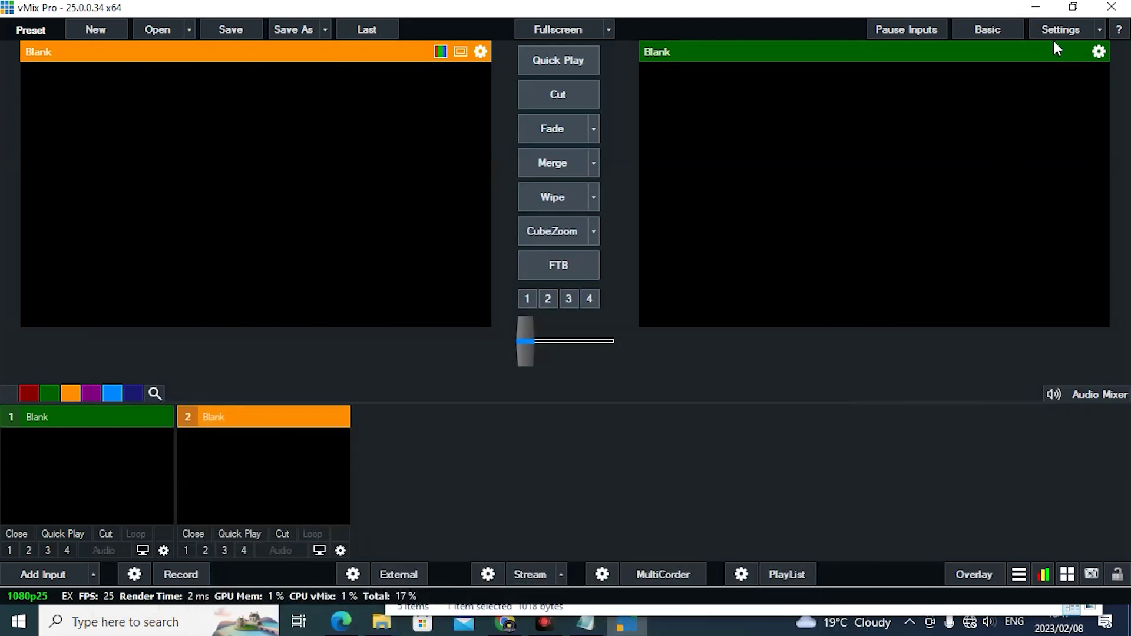
# Turn off Check for updates on startup in the About section of the vMix settings, save the settings and close vMix.
pyautogui.click(1056, 30)
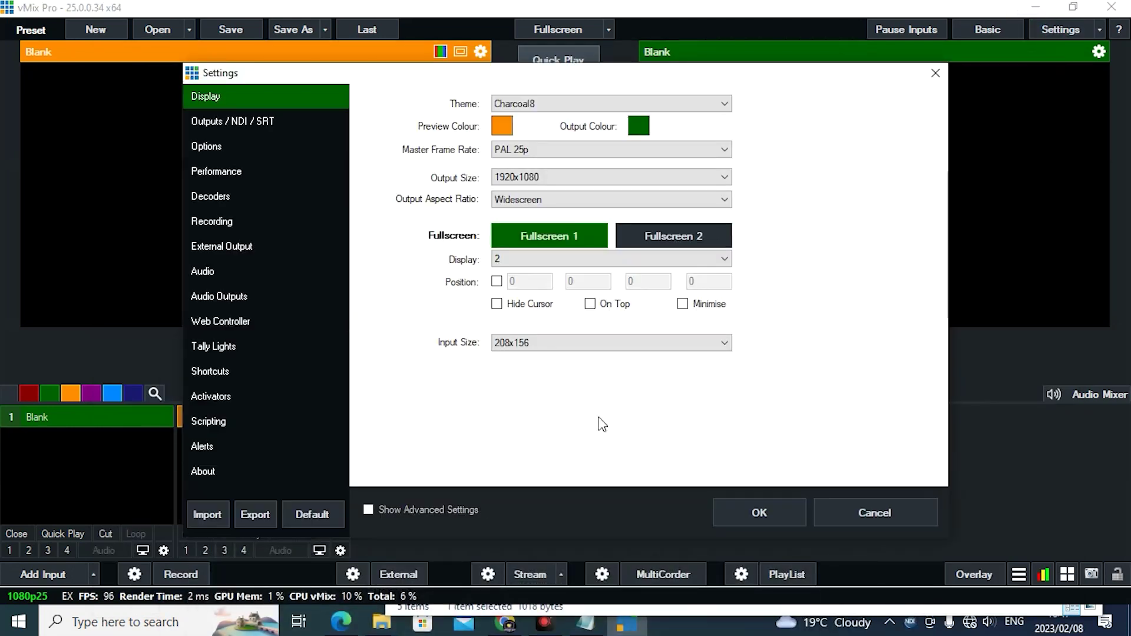
pyautogui.click(203, 470)
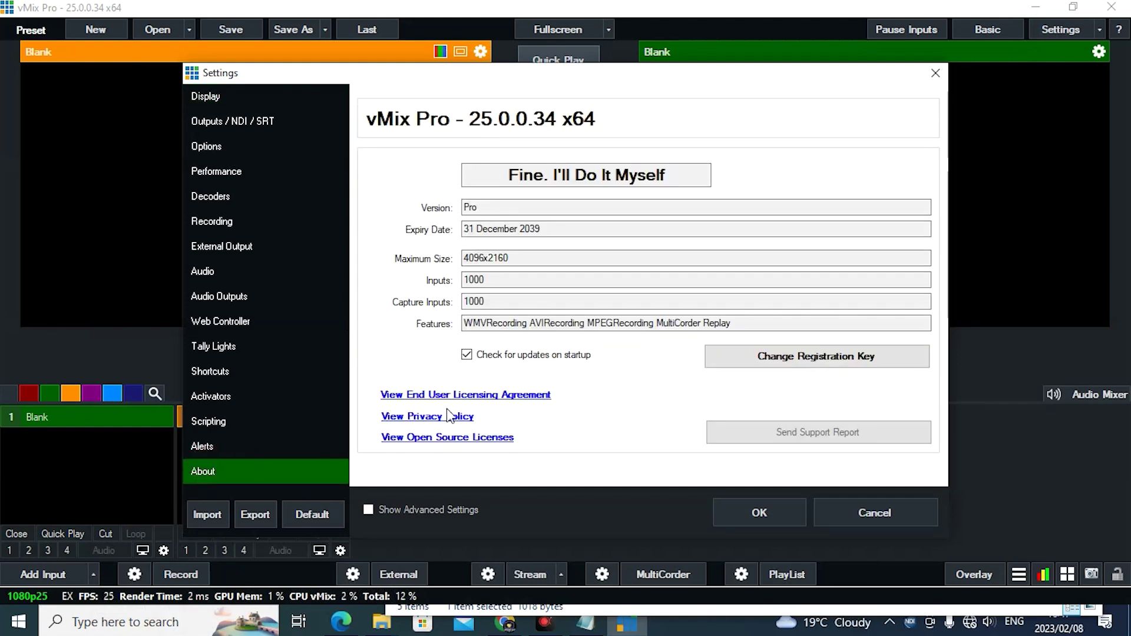
pyautogui.click(467, 355)
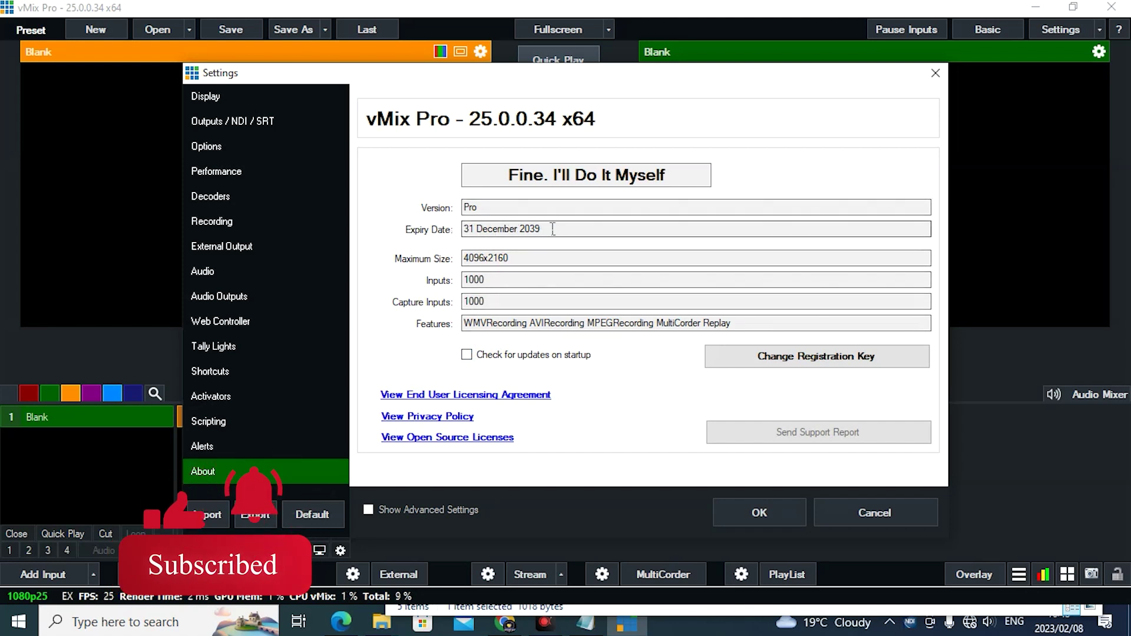
pyautogui.click(793, 511)
pyautogui.click(576, 368)
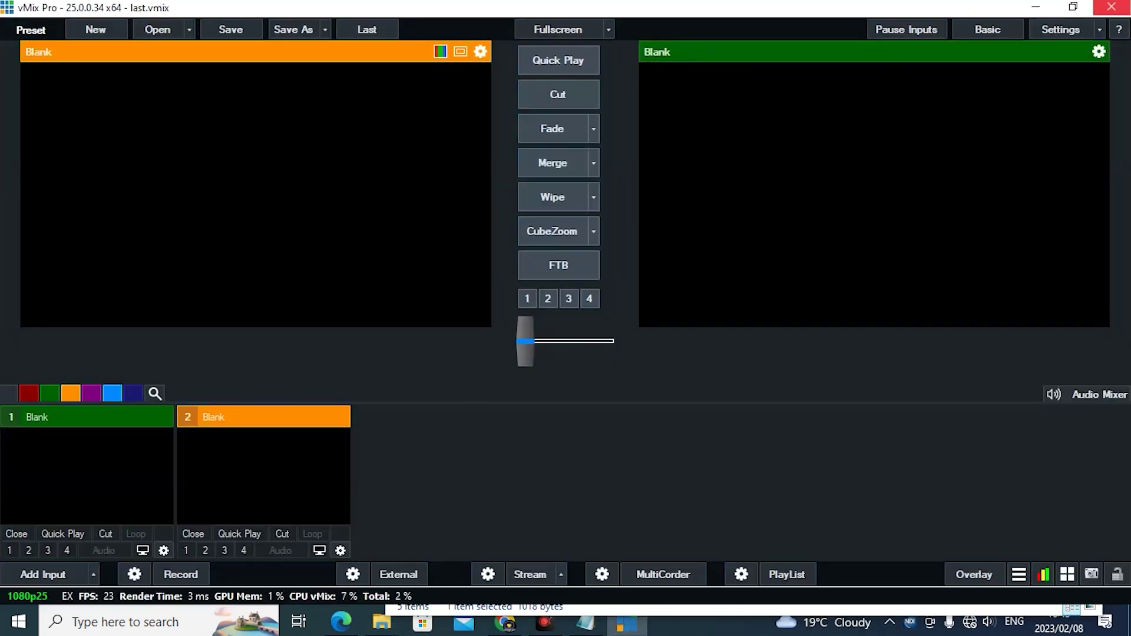
pyautogui.click(1115, 7)
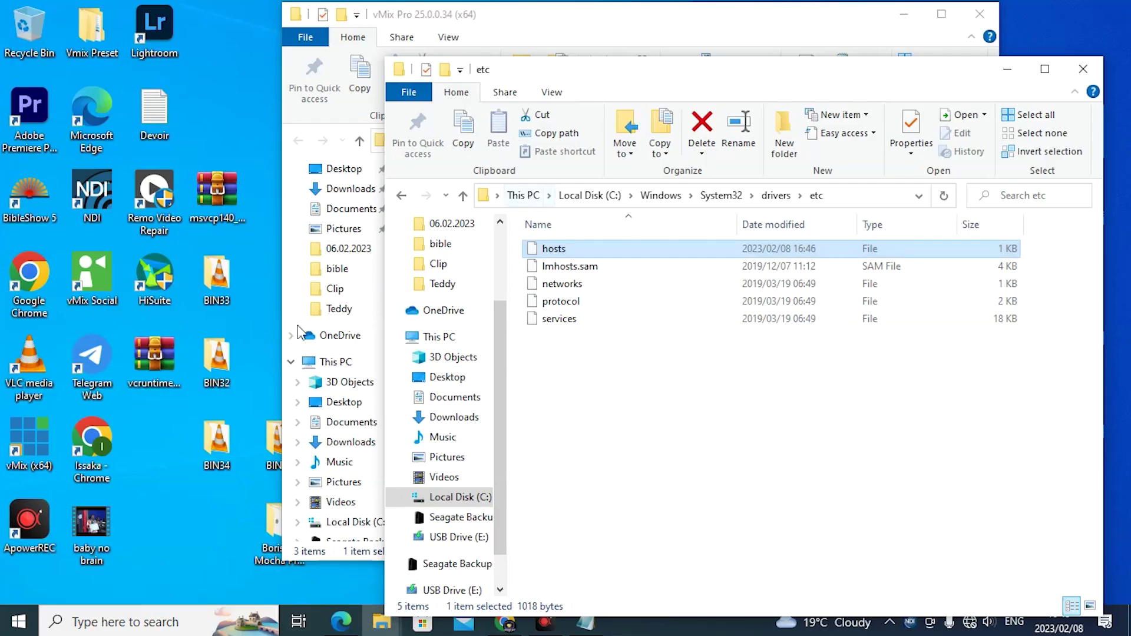
# Open Windows Security from the Windows settings and go to the apps allowed through the firewall.
pyautogui.click(14, 621)
pyautogui.moveTo(25, 547)
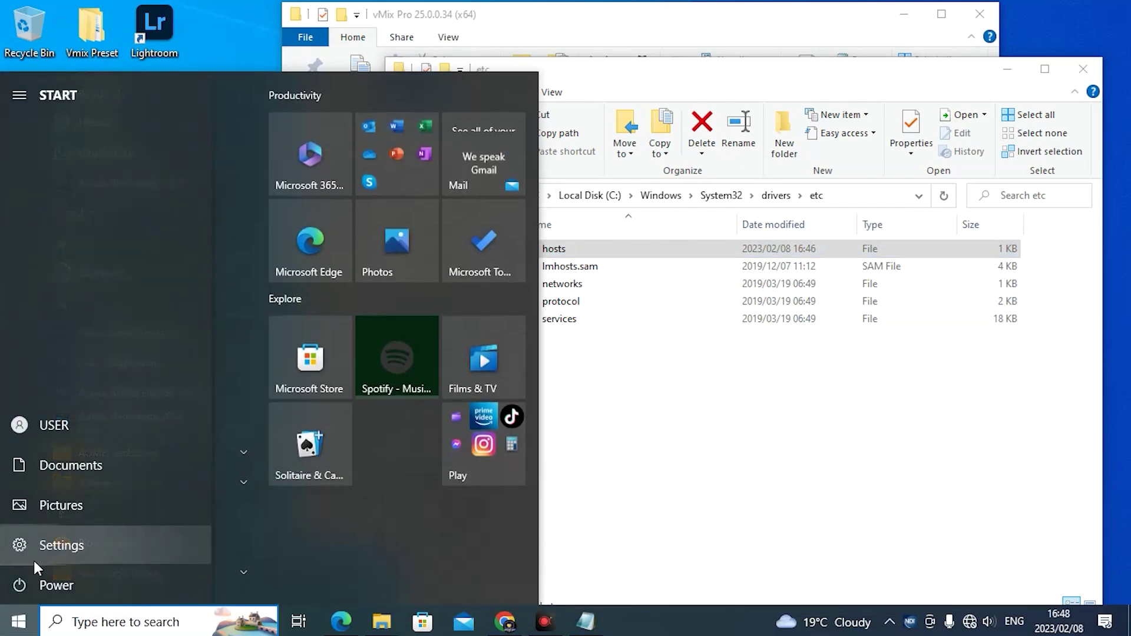
pyautogui.click(42, 546)
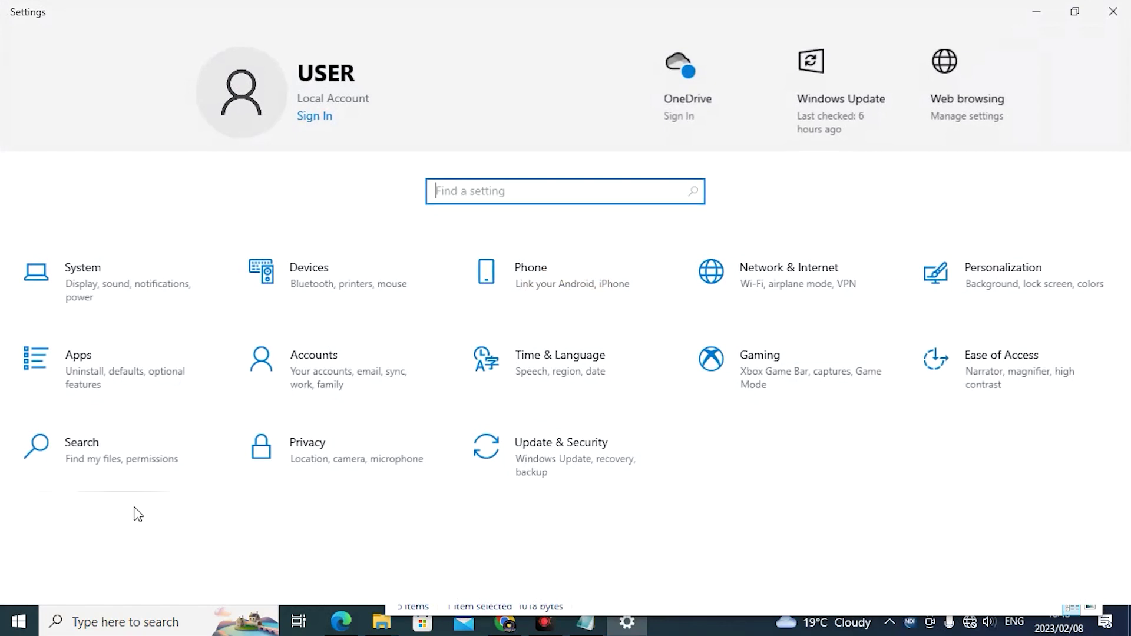
pyautogui.click(588, 462)
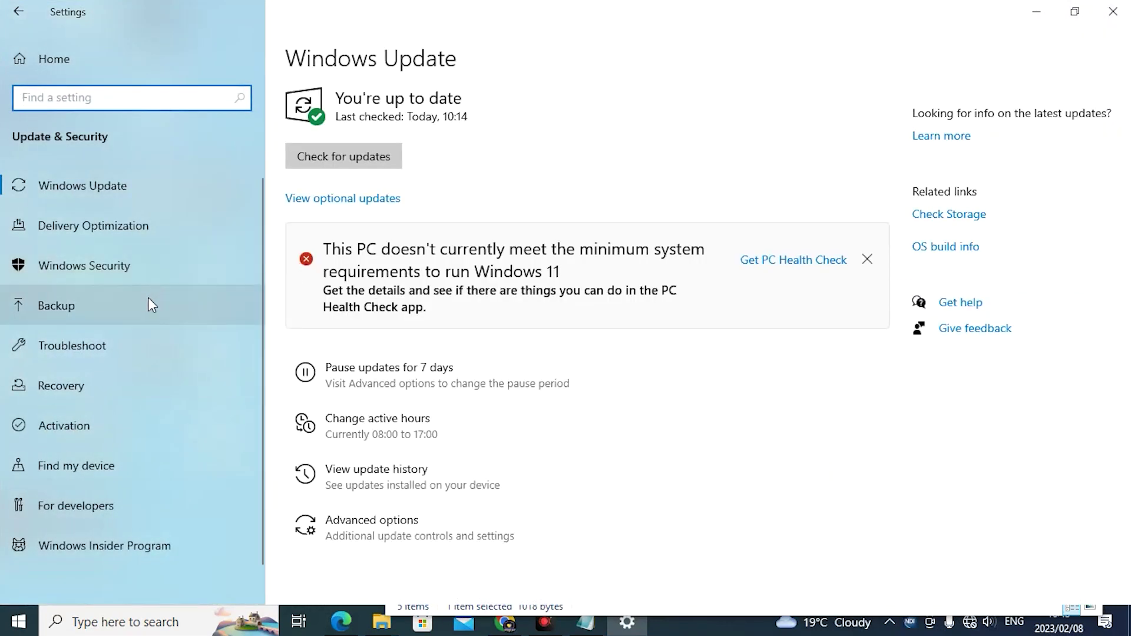
pyautogui.click(145, 268)
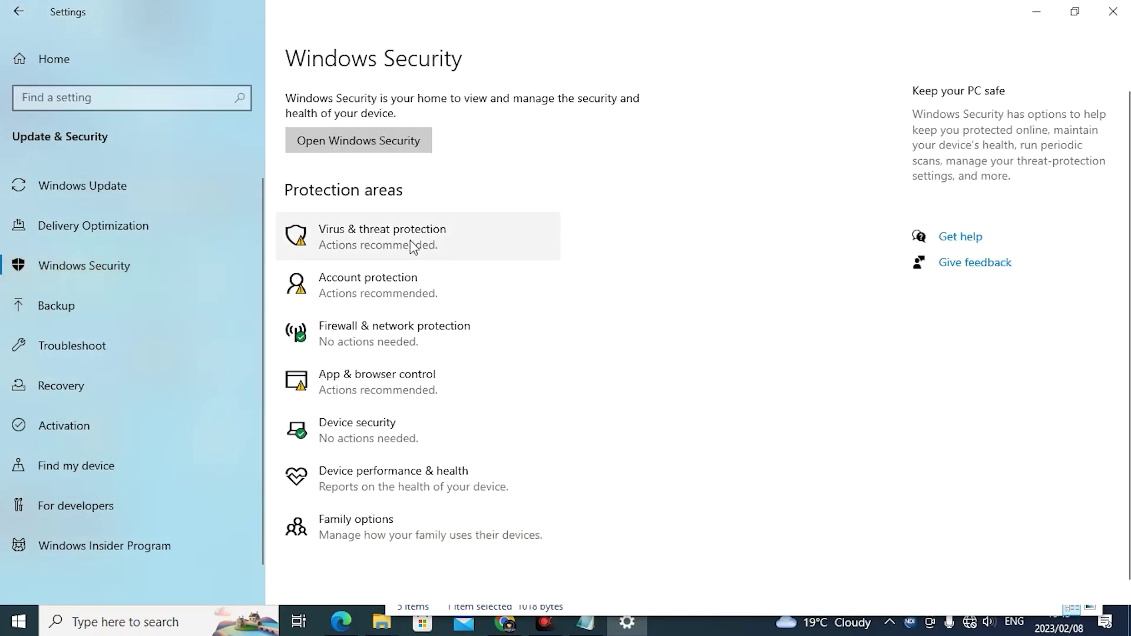
pyautogui.click(345, 335)
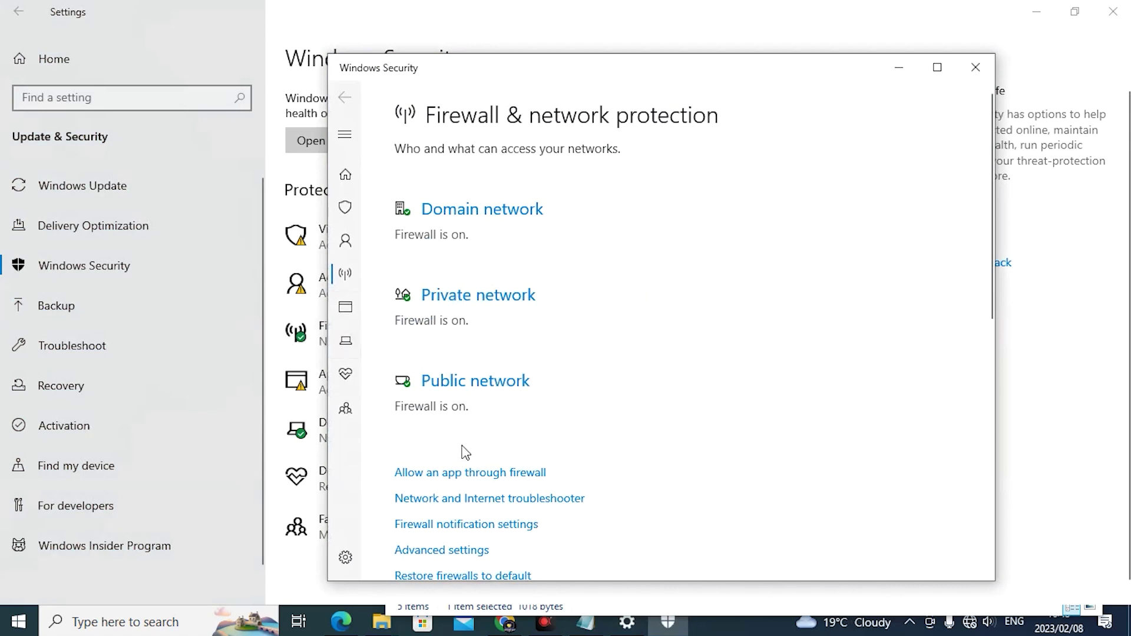
pyautogui.click(487, 473)
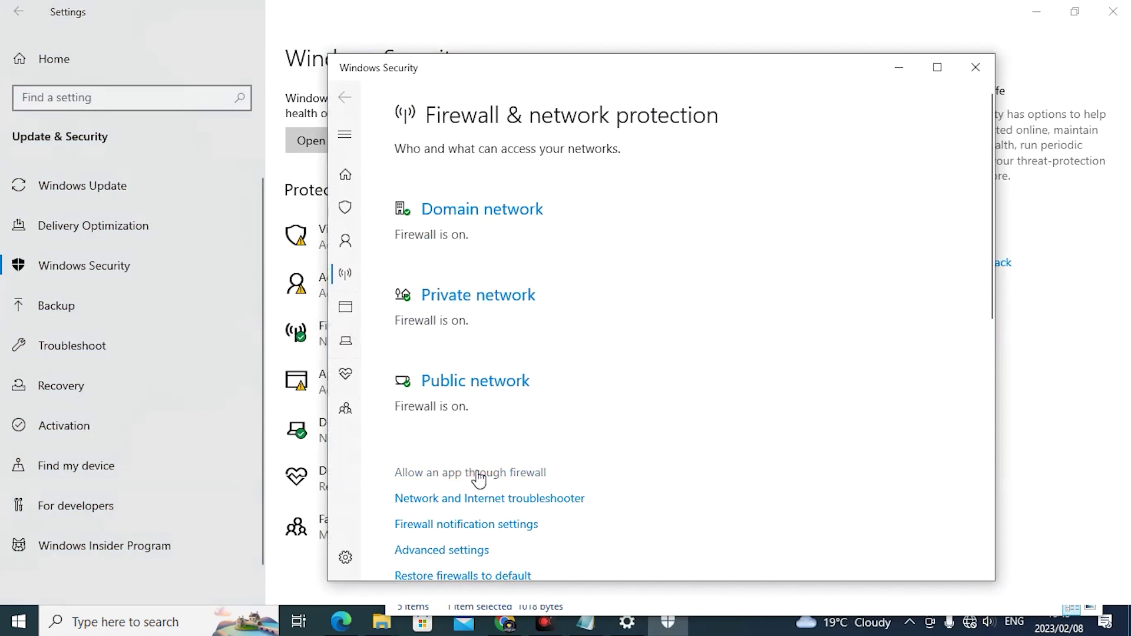
# Unlock the allowed apps list for changes and disallow vMix32, vMix64, vMixDesktopCapture and vMixNDIHelper through the firewall.
pyautogui.click(768, 183)
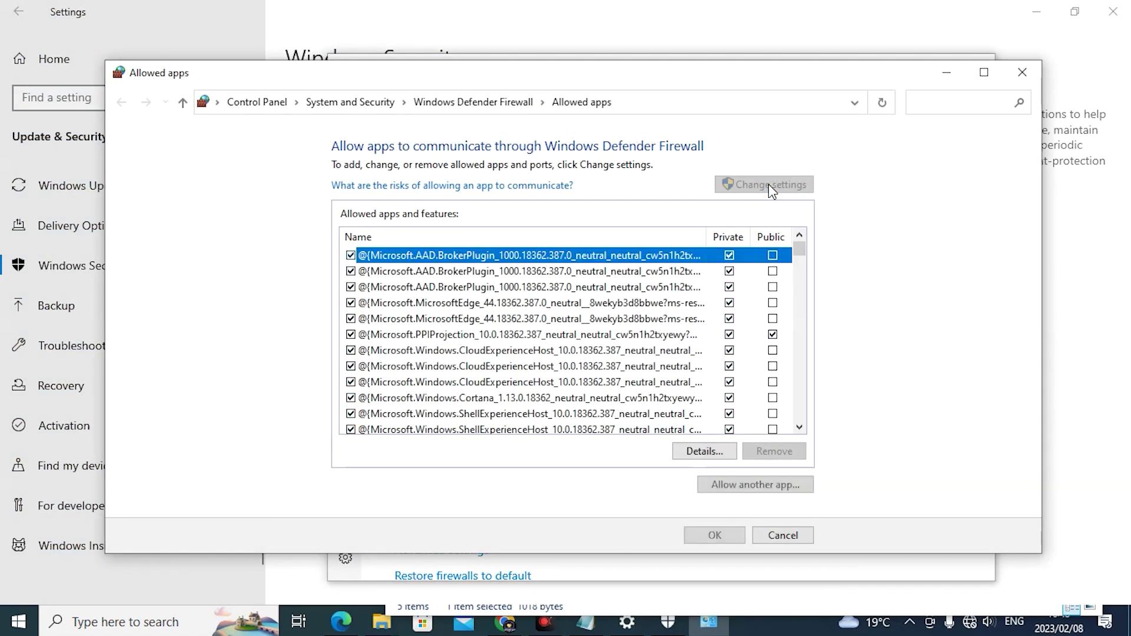
pyautogui.scroll(-20, 432, 412)
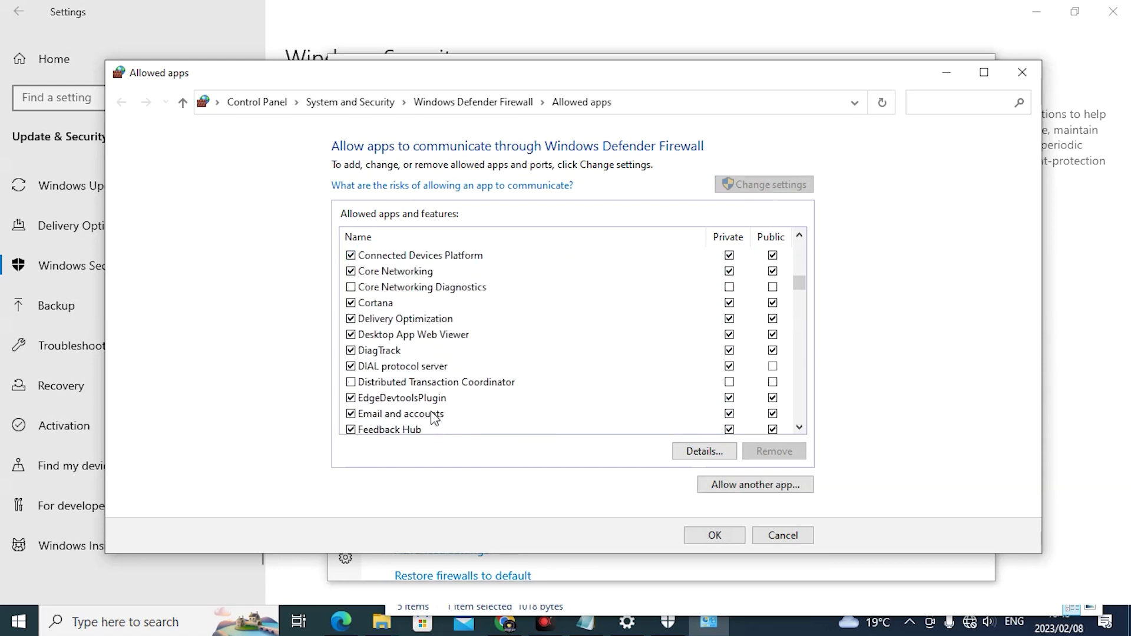
pyautogui.scroll(-20, 432, 413)
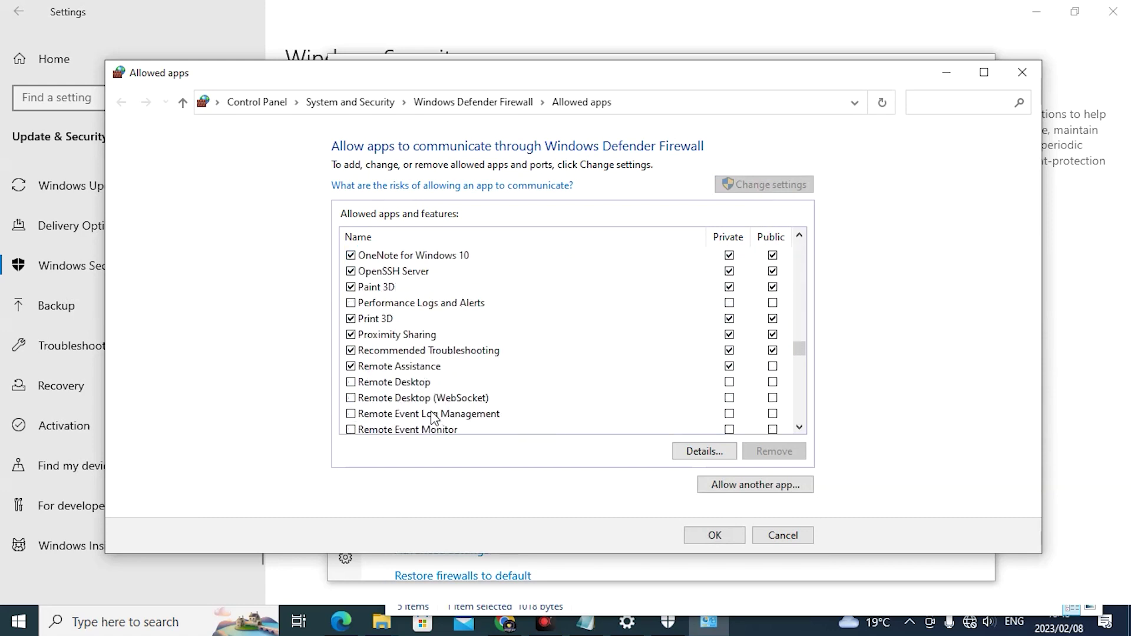
pyautogui.scroll(-4, 432, 413)
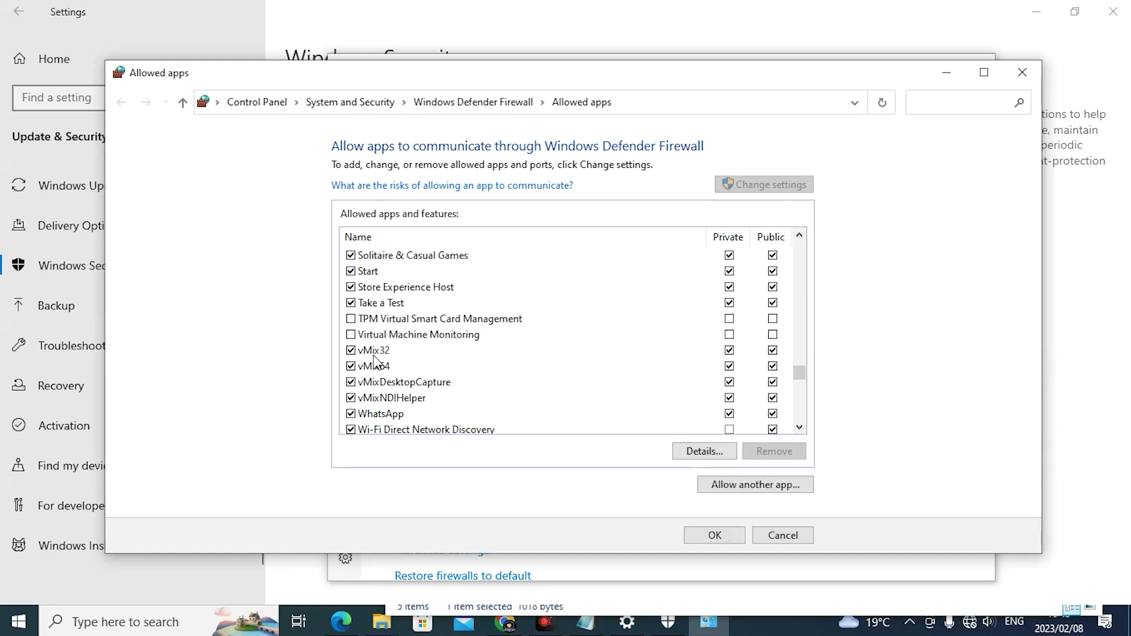
pyautogui.click(350, 350)
pyautogui.click(351, 366)
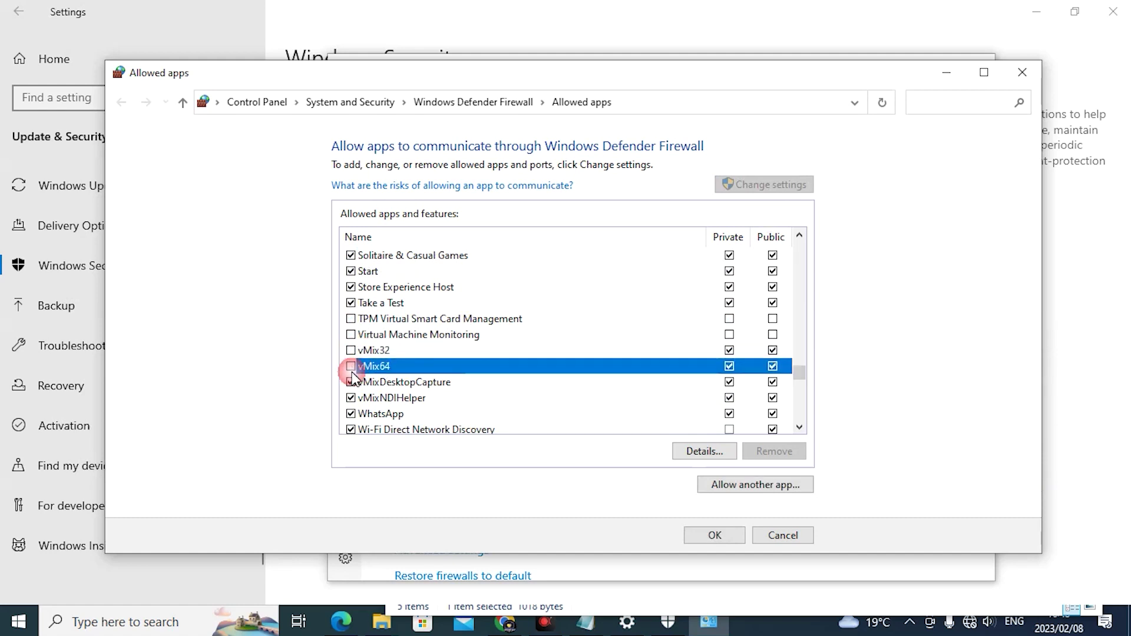
pyautogui.click(351, 382)
pyautogui.click(350, 397)
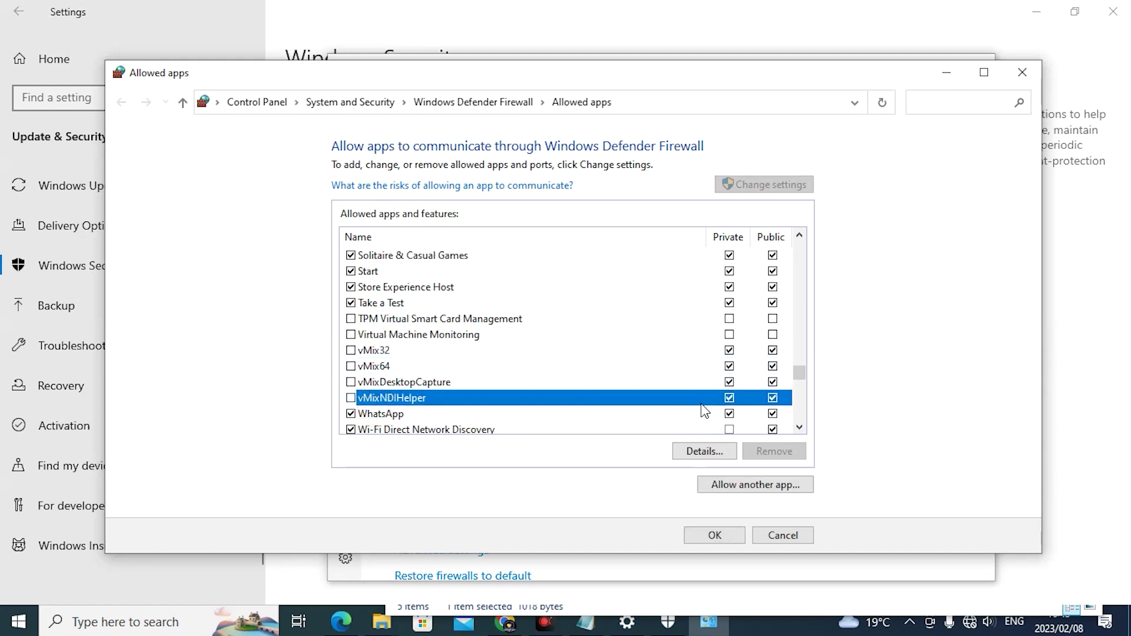
# Clear the Private network permission for vMixNDIHelper, vMixDesktopCapture, vMix64 and vMix32, and save the firewall changes.
pyautogui.click(729, 398)
pyautogui.click(729, 382)
pyautogui.click(729, 366)
pyautogui.click(730, 350)
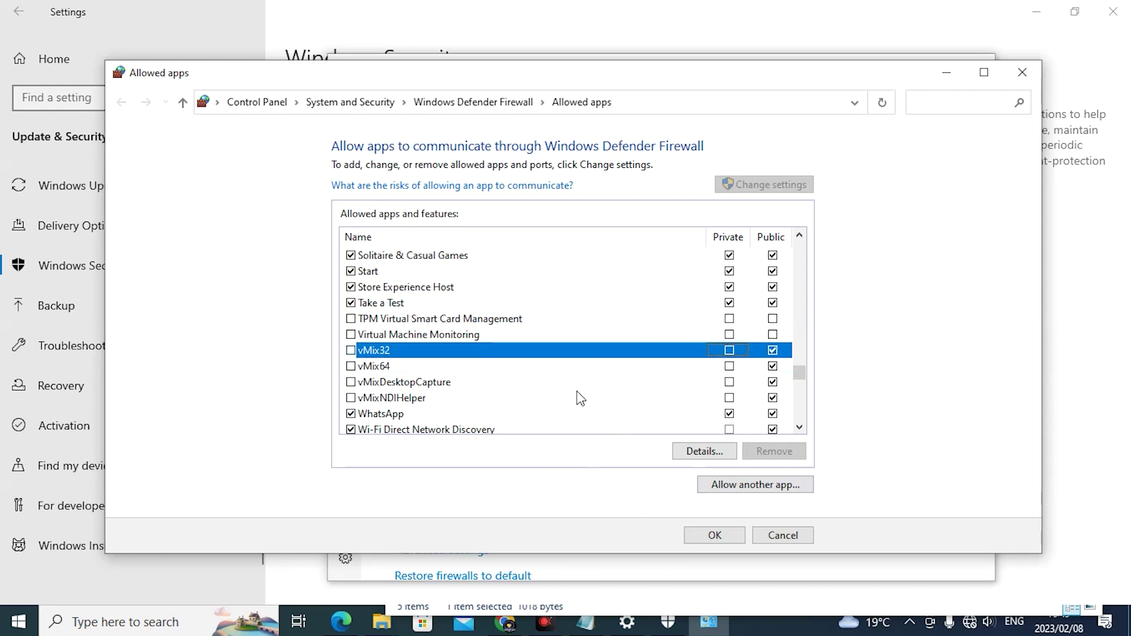
pyautogui.scroll(-4, 580, 399)
pyautogui.scroll(7, 580, 399)
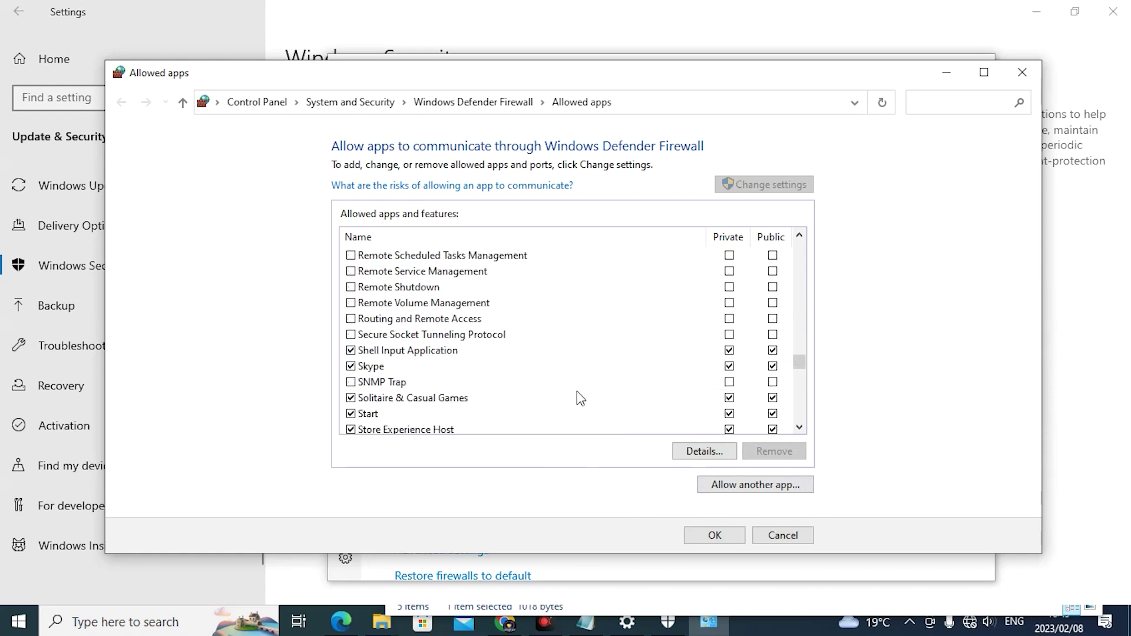
pyautogui.scroll(6, 580, 398)
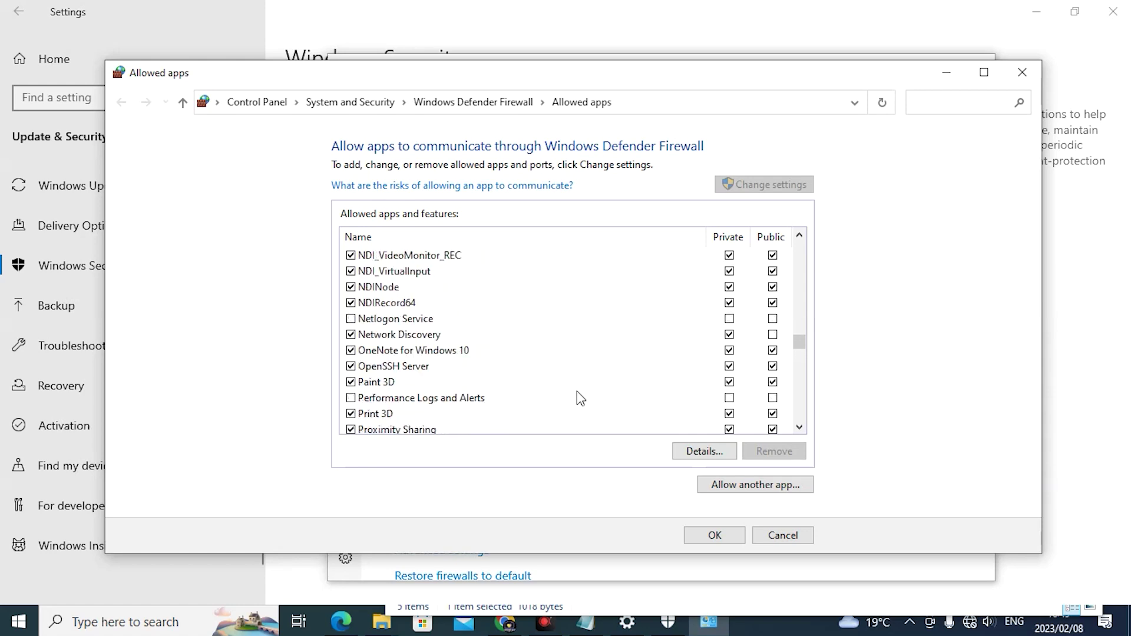
pyautogui.scroll(12, 595, 409)
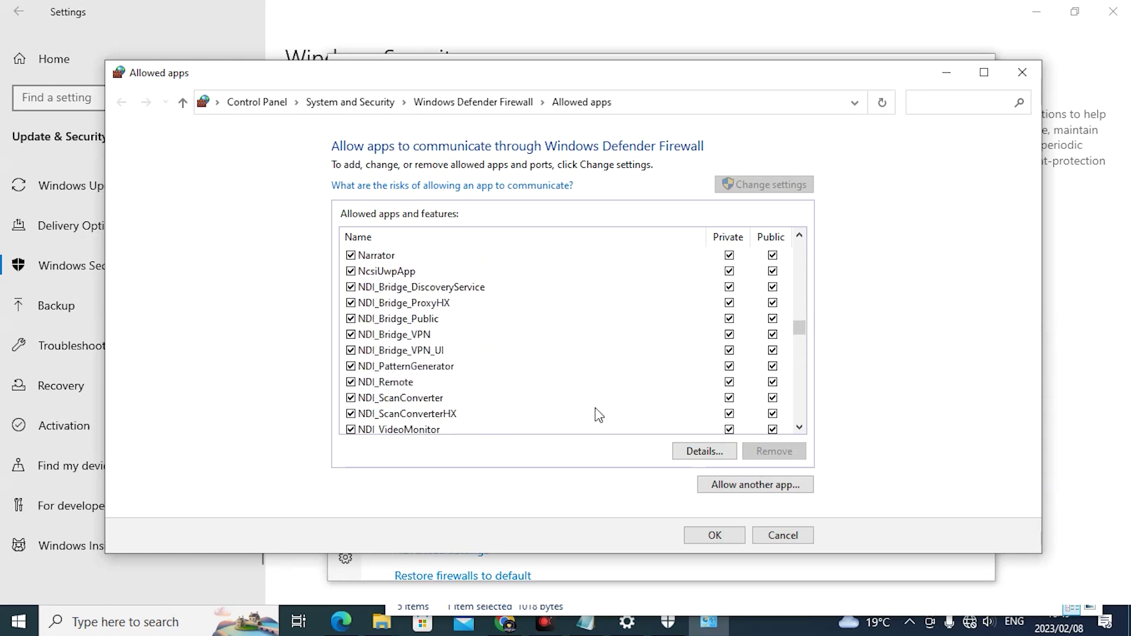
pyautogui.scroll(11, 595, 407)
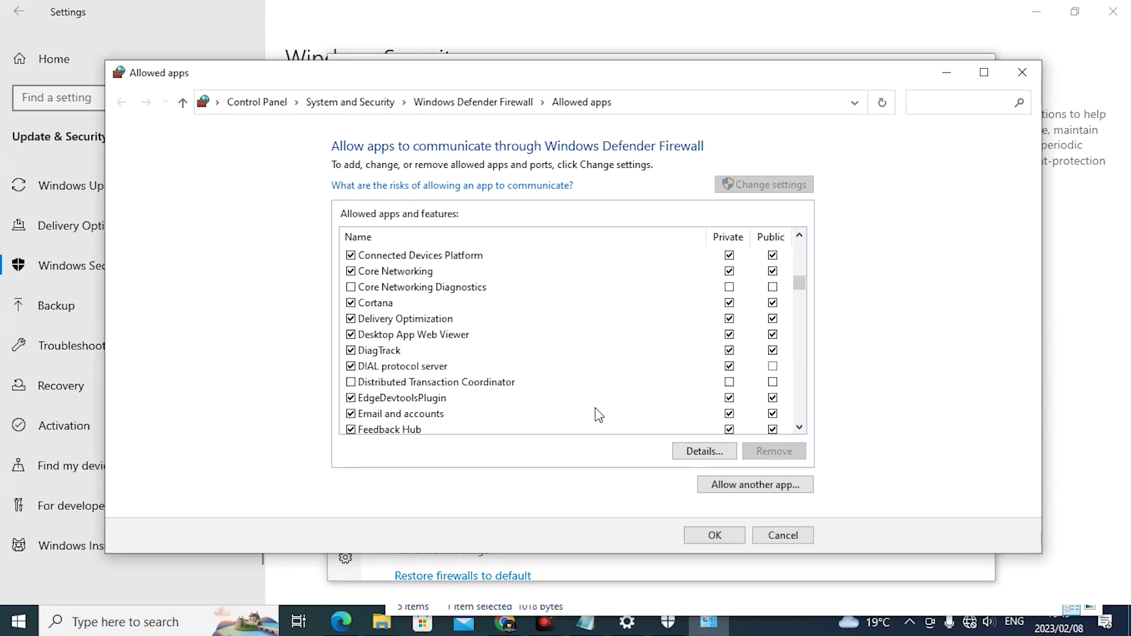
pyautogui.click(715, 536)
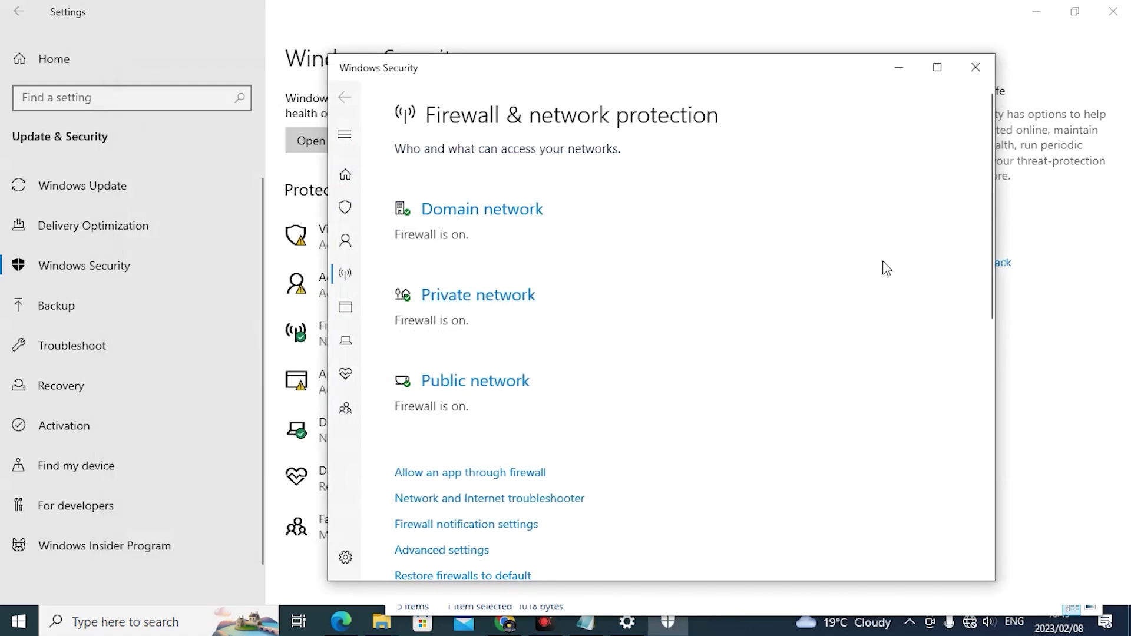
# Close Windows Security and the Windows settings, and refresh the desktop.
pyautogui.click(986, 71)
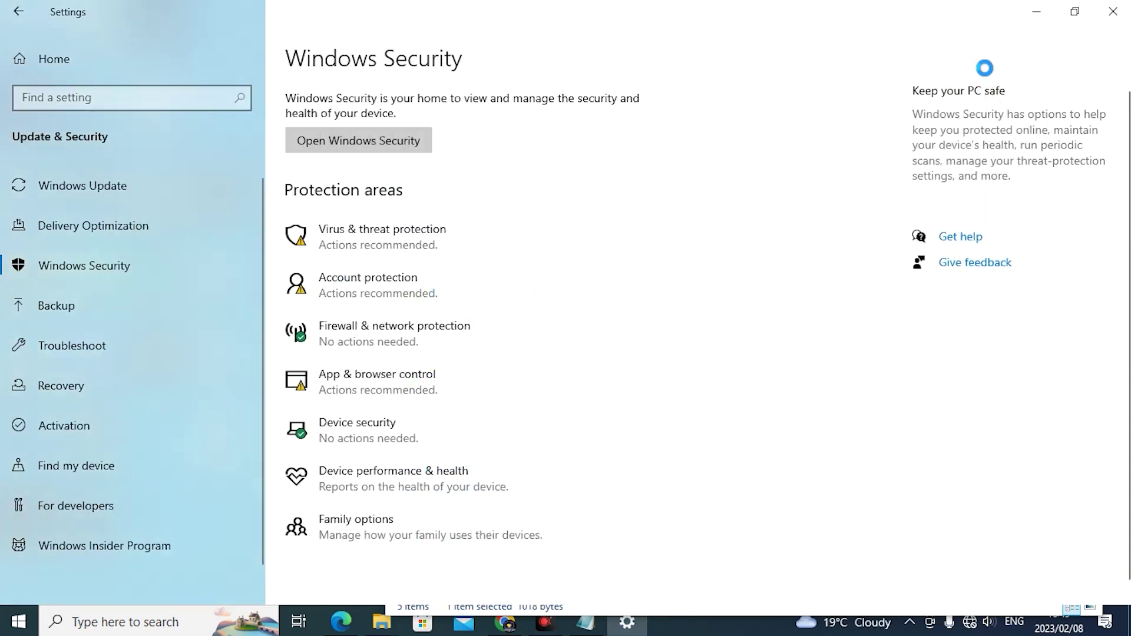
pyautogui.click(1109, 12)
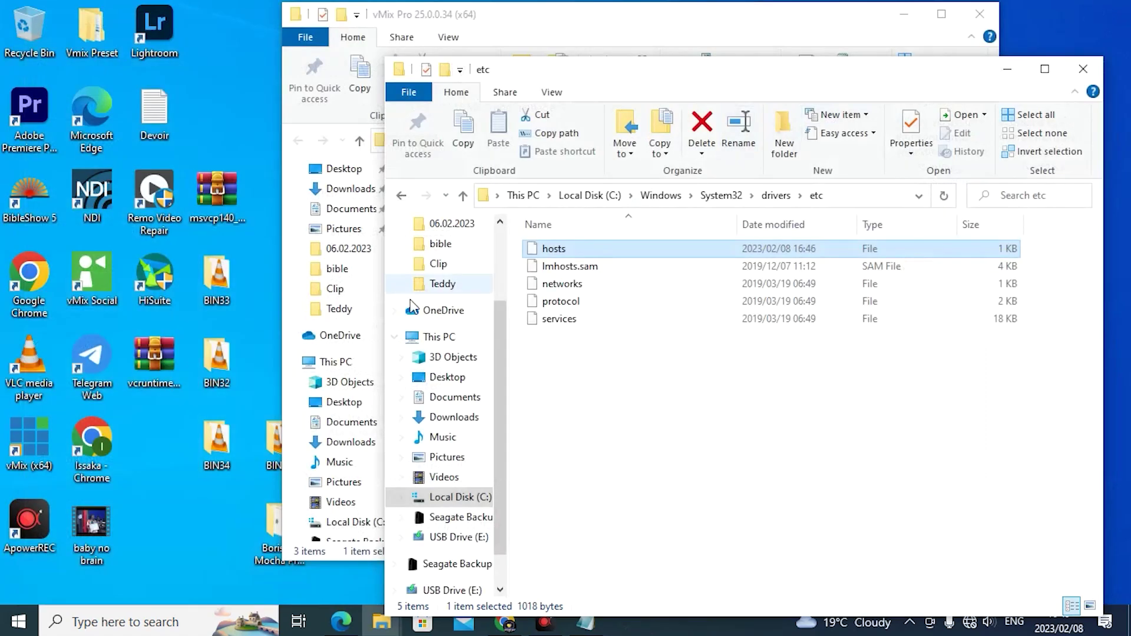
pyautogui.click(241, 94)
pyautogui.rightClick(242, 93)
pyautogui.click(270, 142)
# Close the etc and vMix Pro 25.0.0.34 folders, start Adobe Premiere Pro 2023 and close the readme note.
pyautogui.click(1082, 69)
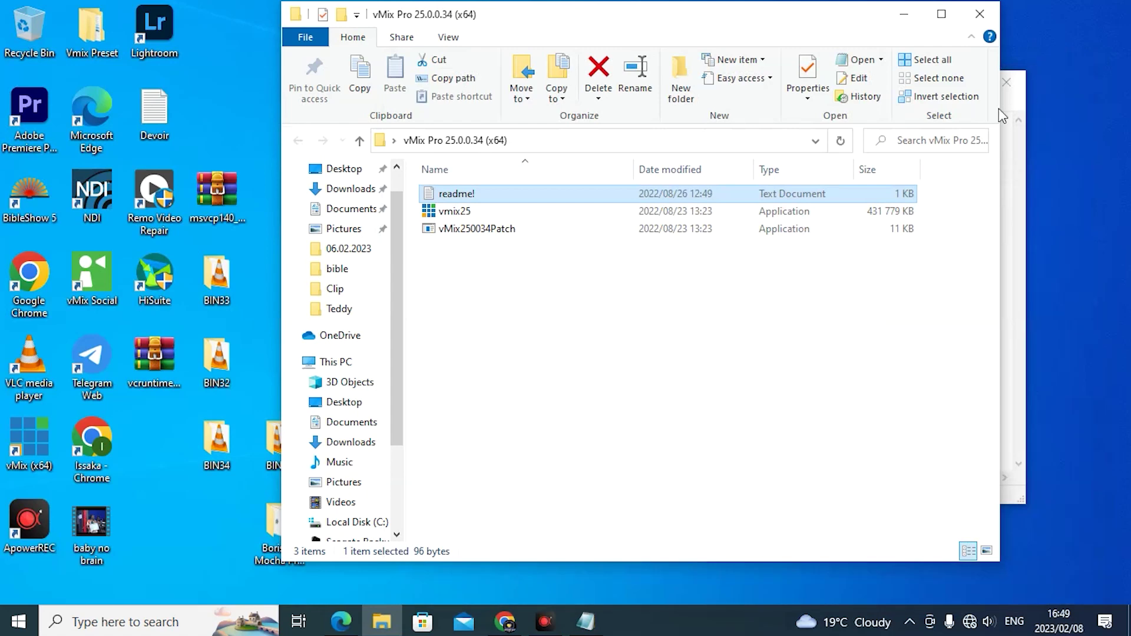
pyautogui.click(976, 14)
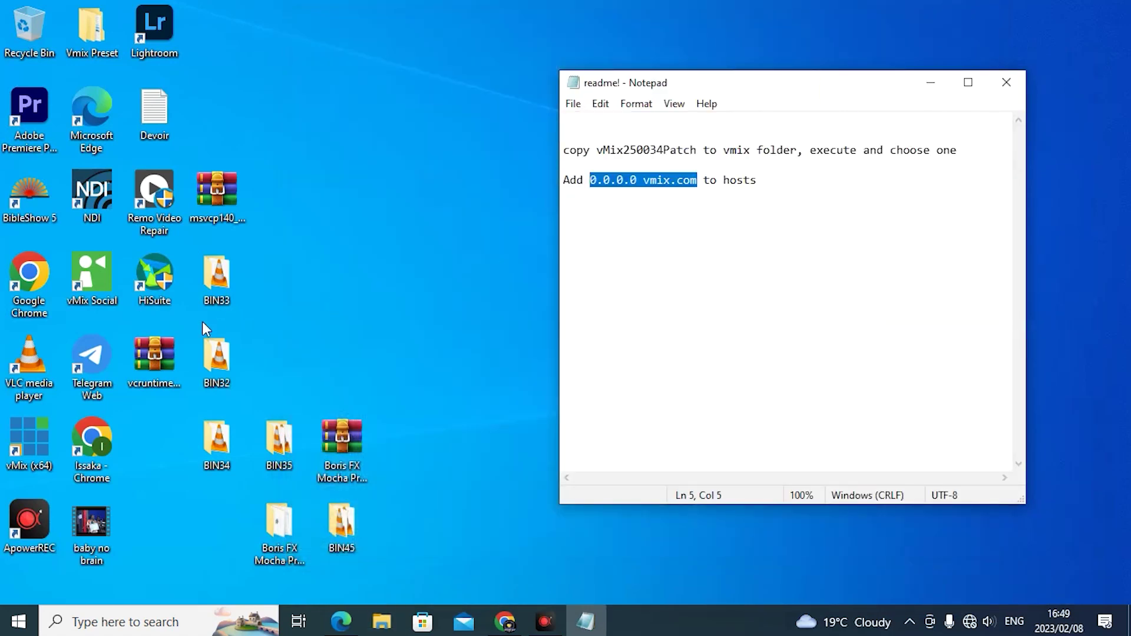
pyautogui.click(30, 100)
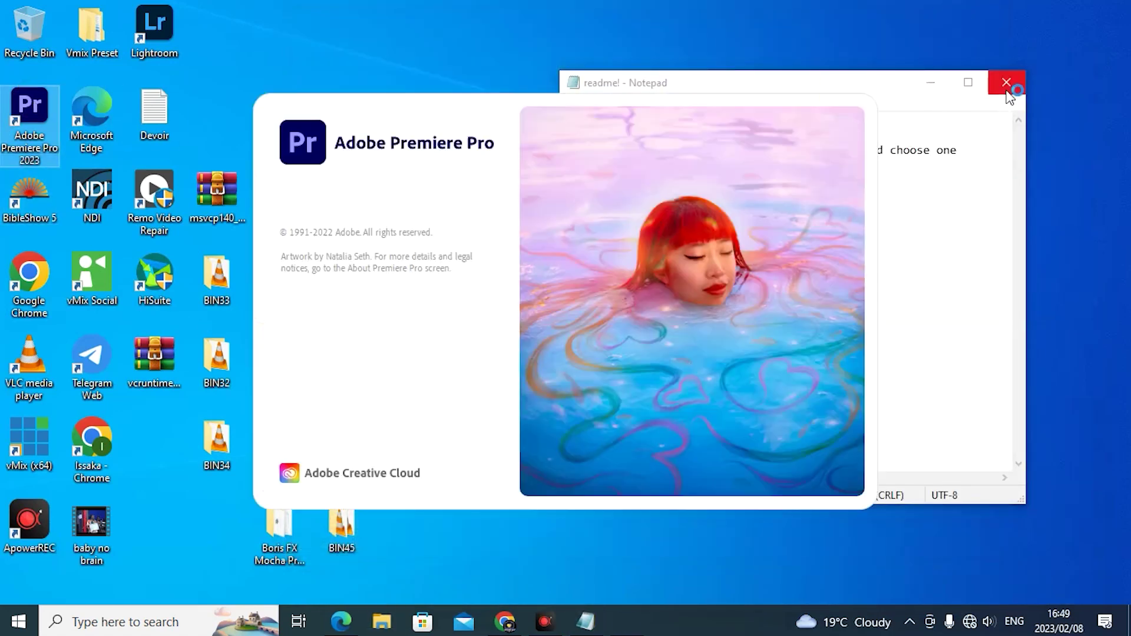
pyautogui.click(1006, 83)
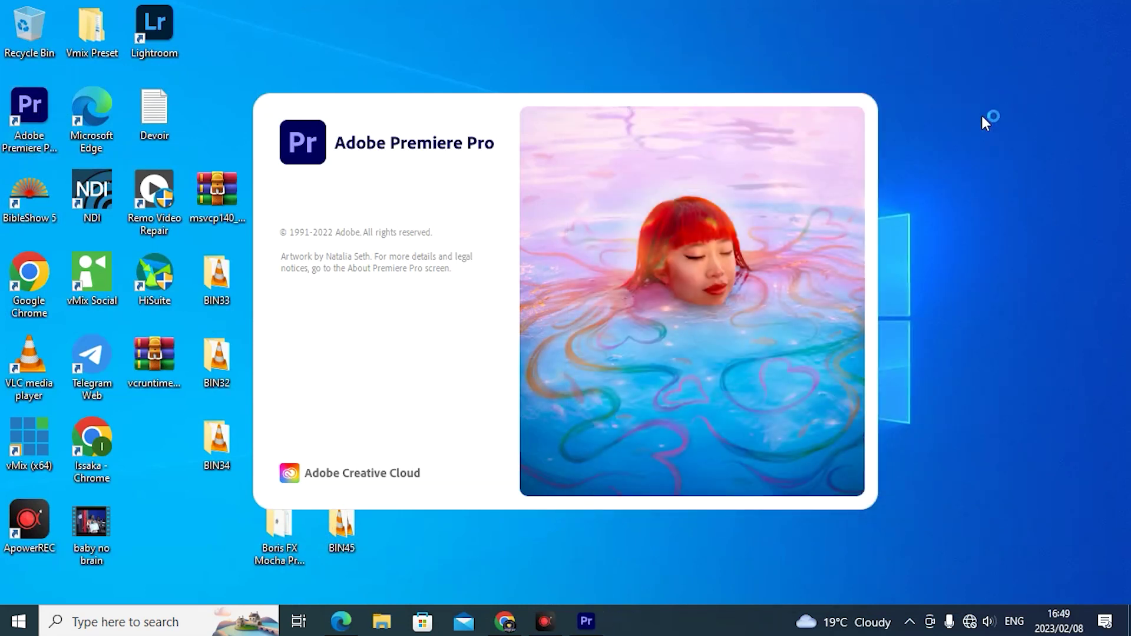